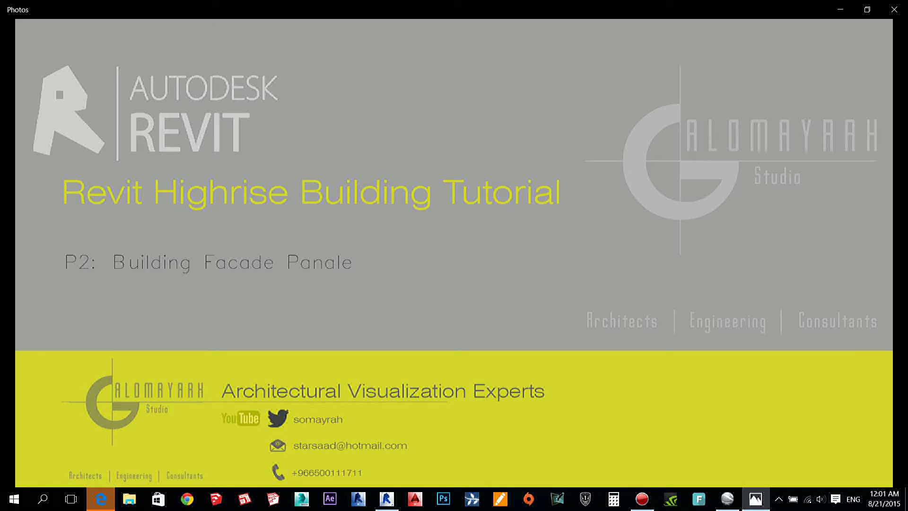
- Switch to the King Abdullah Financial District photo in Google Earth and open Epic Pen over it
left_click(728, 499)
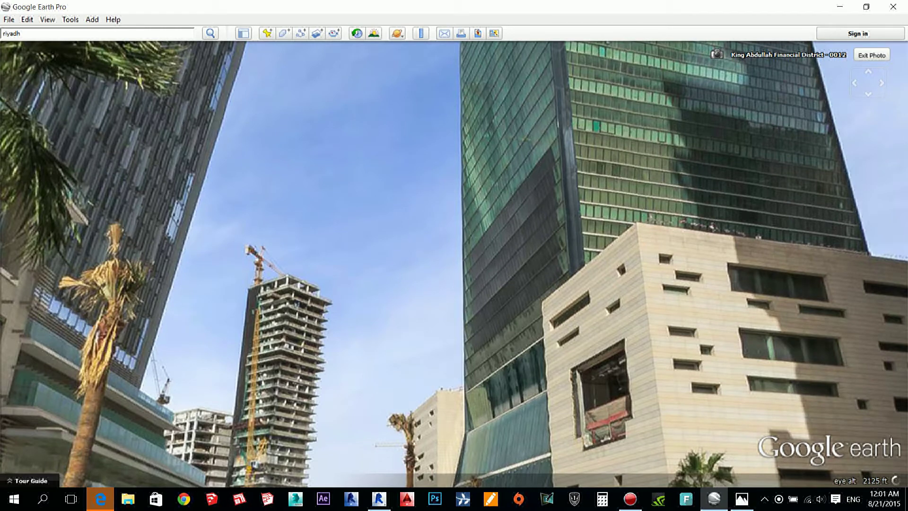
left_click(490, 500)
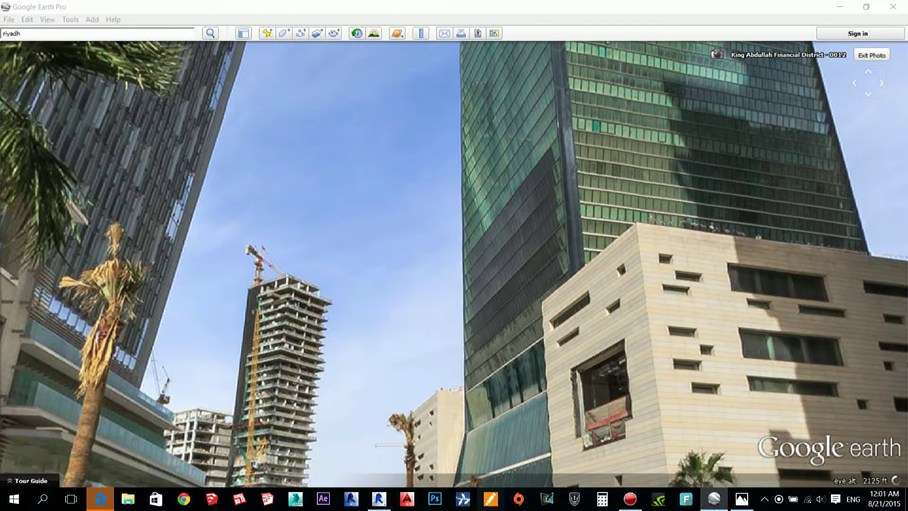
left_click(491, 498)
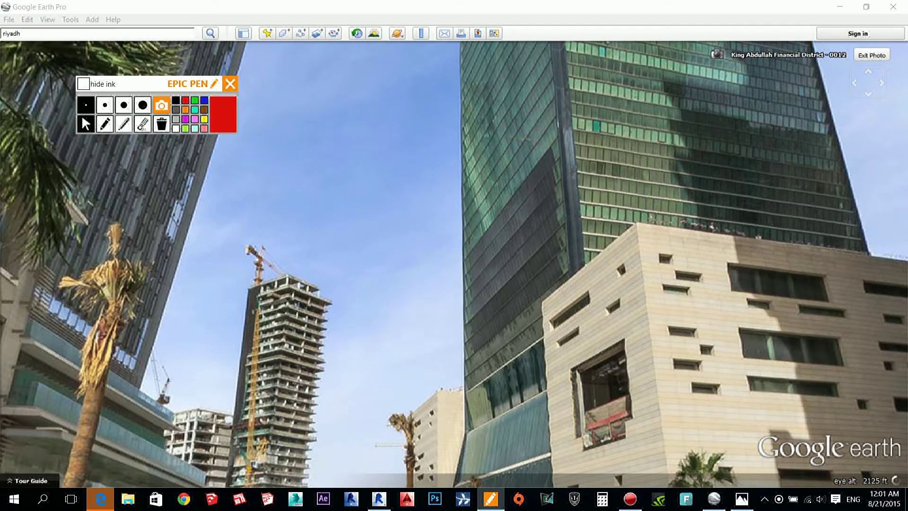
- Sketch the zigzag facade profile with square beams in red ink over the photo, then clear the ink and close Epic Pen
left_click(123, 124)
mouse_move(393, 128)
left_mouse_down()
mouse_move(333, 123)
mouse_move(386, 206)
mouse_move(332, 211)
mouse_move(380, 284)
mouse_move(330, 282)
mouse_move(364, 374)
left_mouse_up()
mouse_move(339, 270)
left_mouse_down()
mouse_move(320, 279)
mouse_move(336, 298)
mouse_move(339, 264)
left_mouse_up()
mouse_move(343, 196)
left_mouse_down()
mouse_move(324, 200)
mouse_move(338, 223)
left_mouse_up()
mouse_move(345, 114)
left_mouse_down()
mouse_move(325, 114)
mouse_move(323, 137)
mouse_move(341, 104)
left_mouse_up()
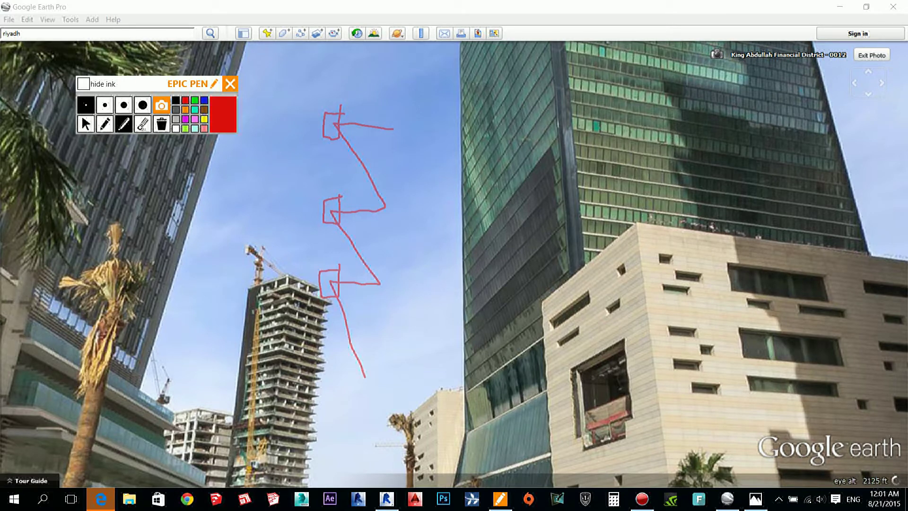
left_click(161, 124)
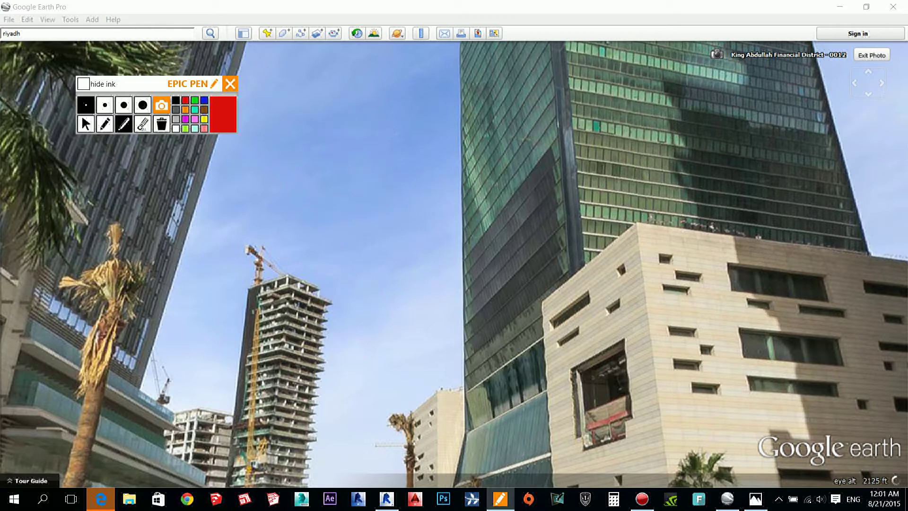
left_click(231, 83)
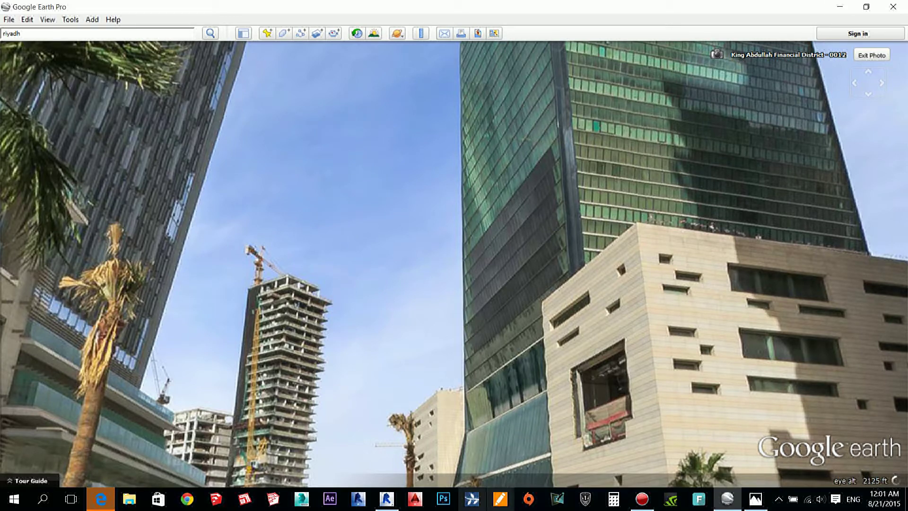
- Switch to Revit and examine the finished curtain panel in the Family3 3D view
left_click(387, 499)
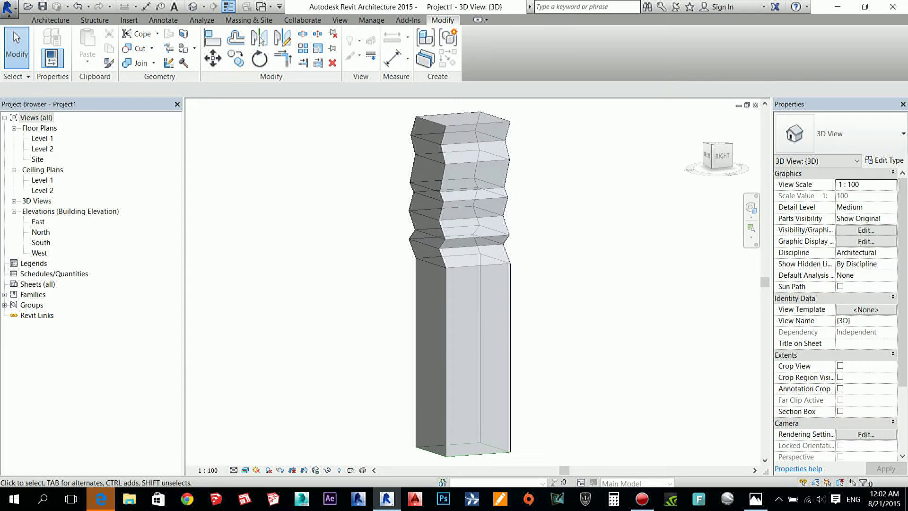
left_click(268, 7)
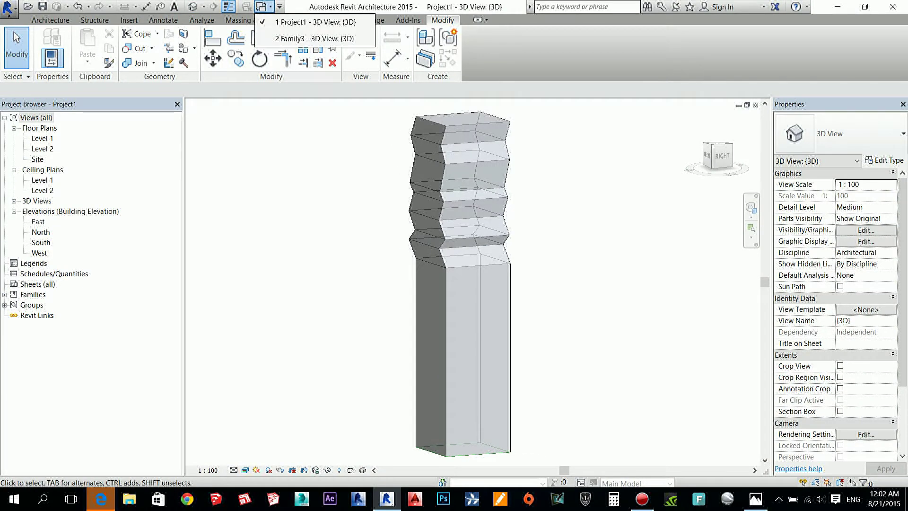
left_click(303, 39)
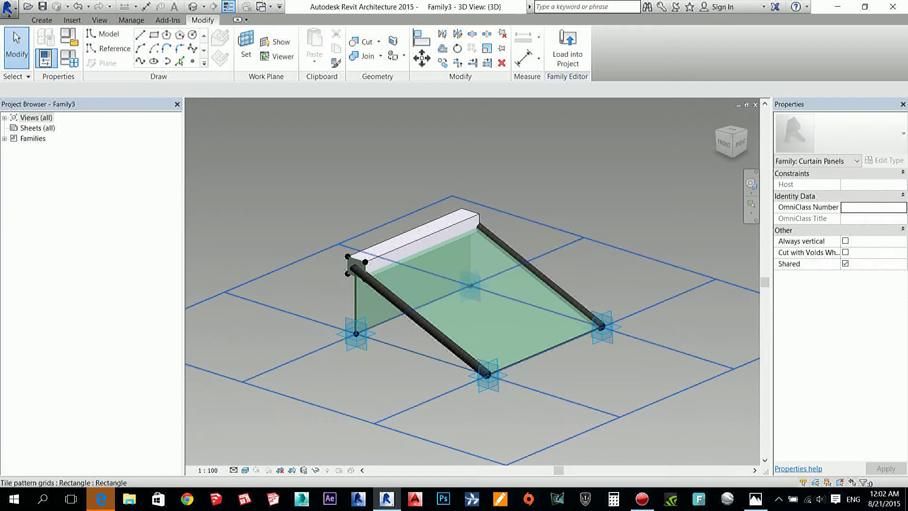
scroll(458, 324, "up", 3)
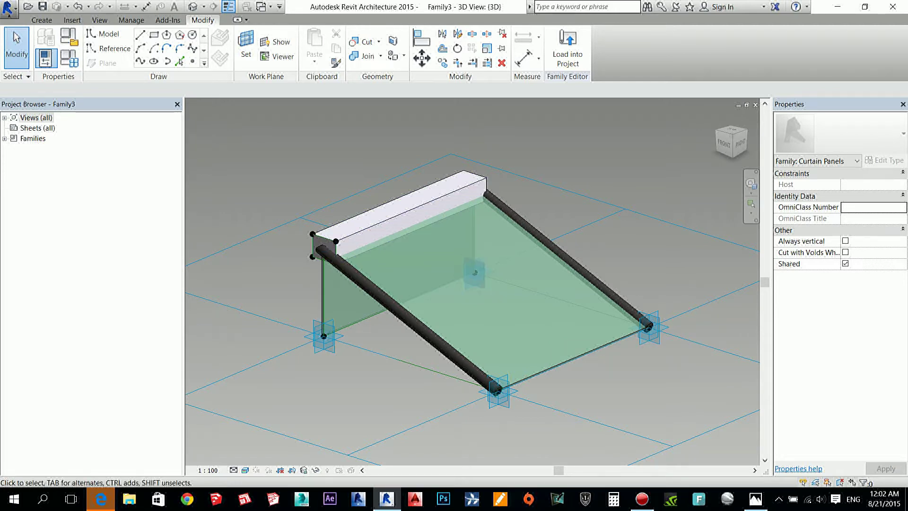
- Create a new family from the Metric Curtain Panel Pattern Based.rft template
left_click(9, 8)
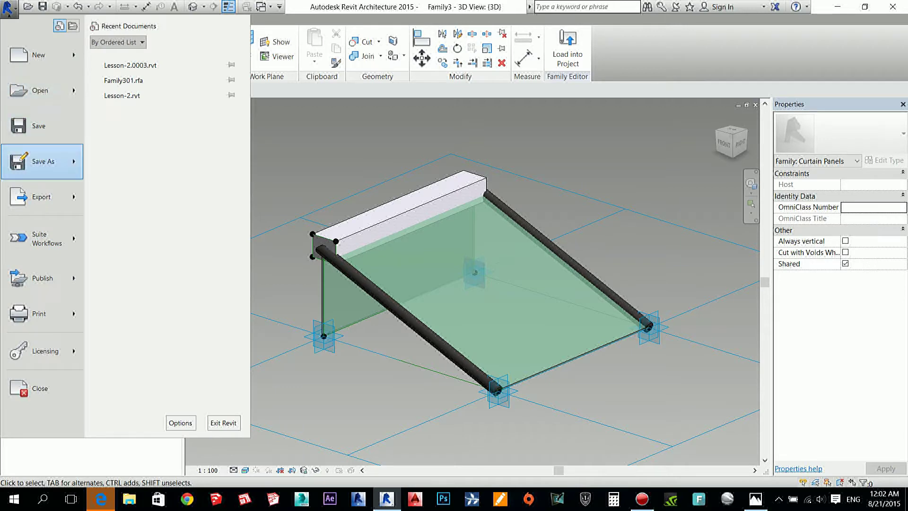
mouse_move(42, 55)
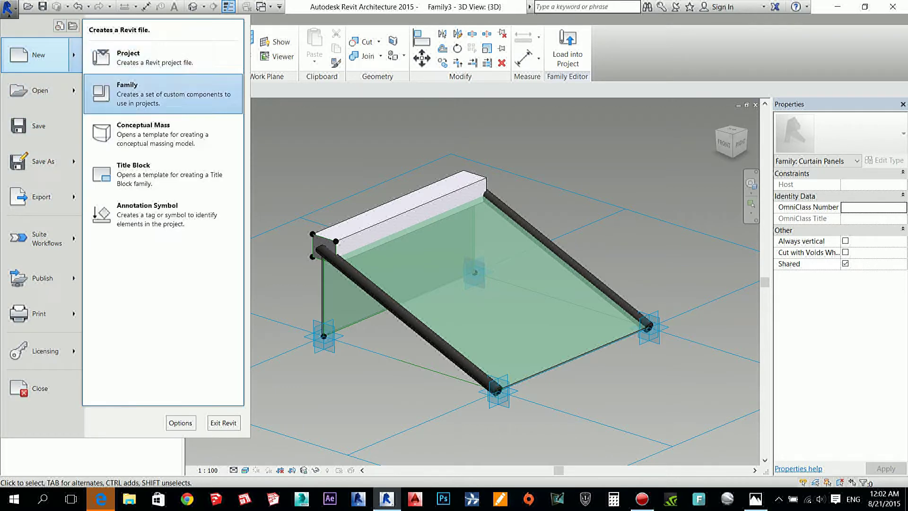
left_click(142, 94)
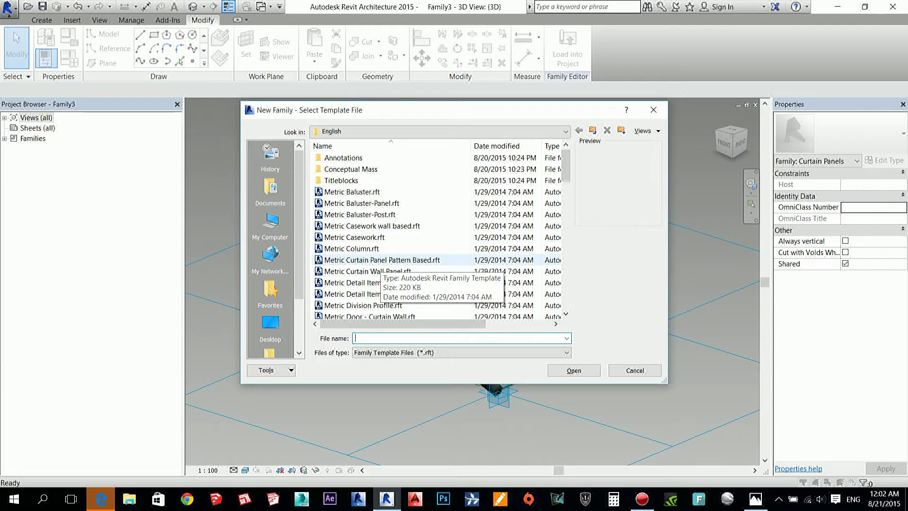
double_click(381, 261)
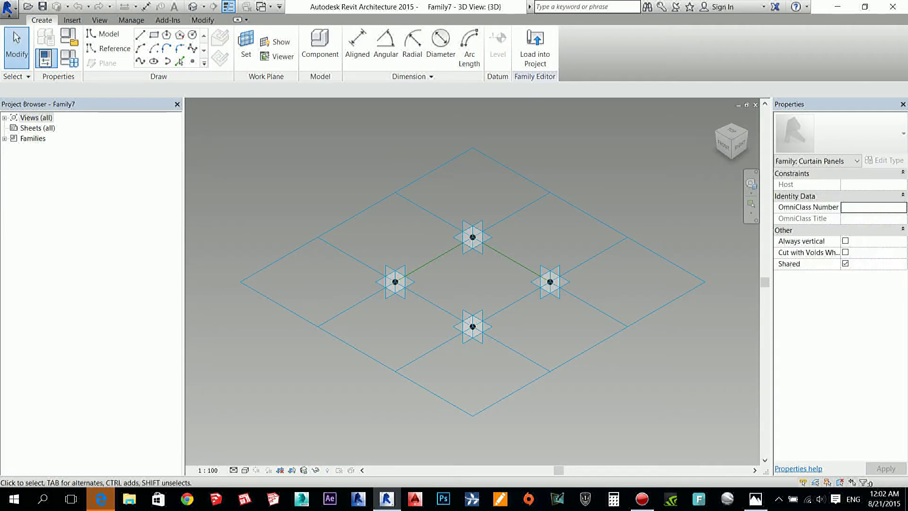
- Set the family's project length units to Meters and centimeters
middle_click_drag(550, 282, 547, 304)
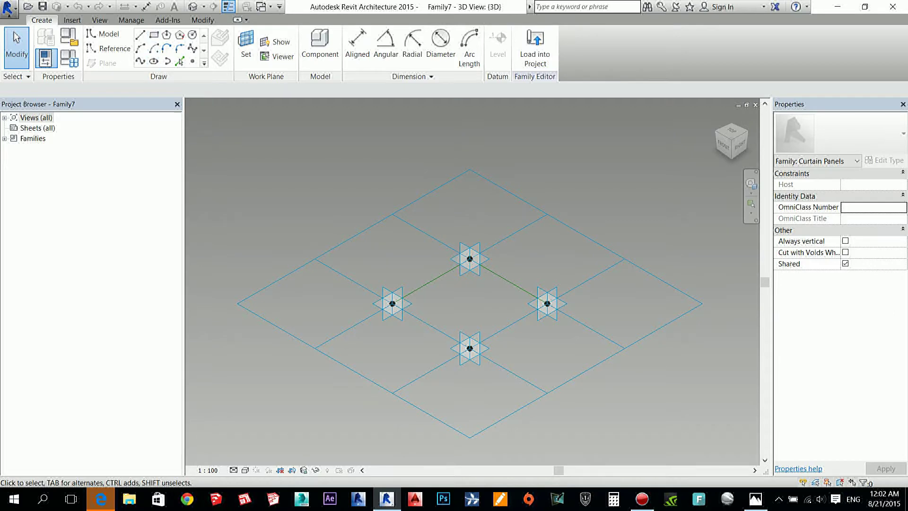
left_click(131, 20)
left_click(128, 47)
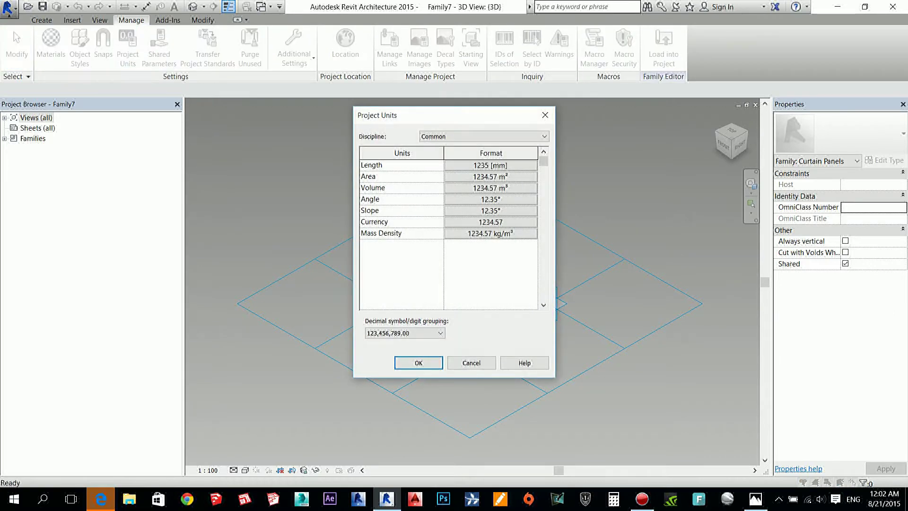
left_click(489, 165)
left_click(486, 184)
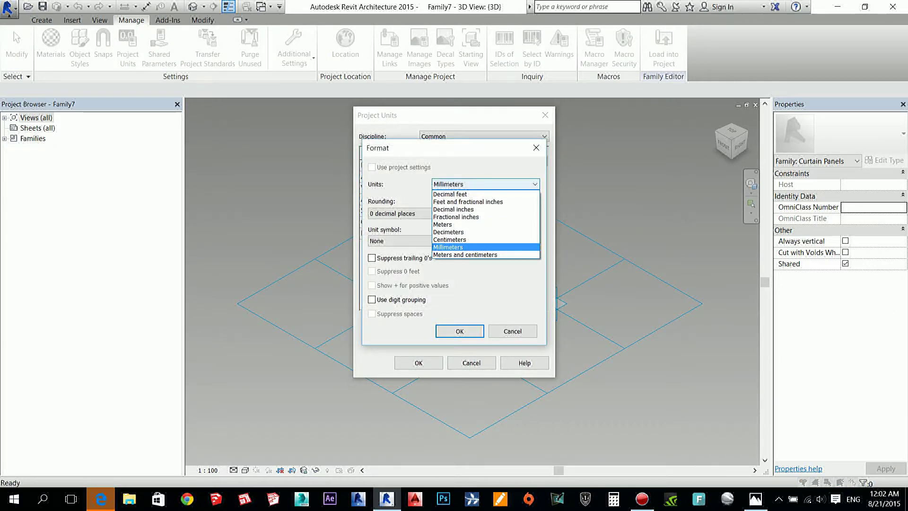
left_click(466, 255)
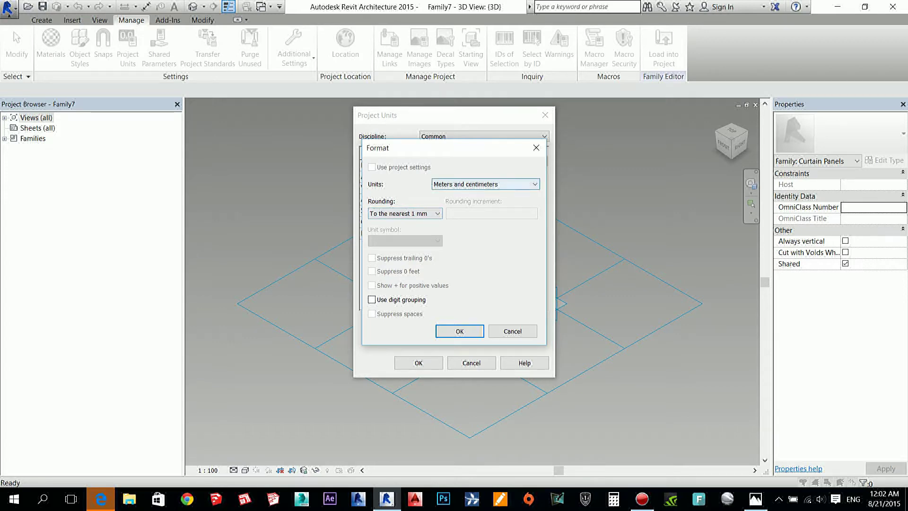
left_click(460, 331)
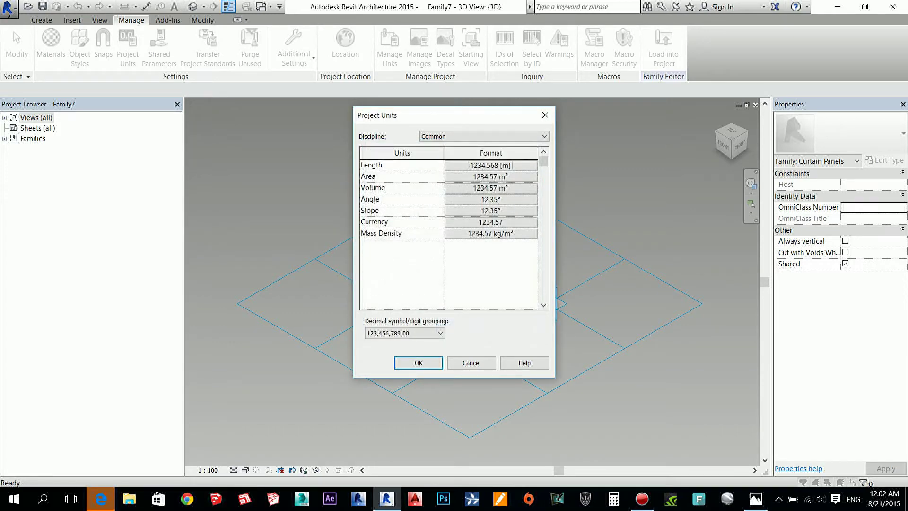
left_click(419, 363)
- Set both the horizontal and vertical spacing of the rectangular tile pattern grid to 1 m
mouse_move(462, 306)
middle_mouse_down()
mouse_move(431, 305)
mouse_move(461, 298)
middle_mouse_up()
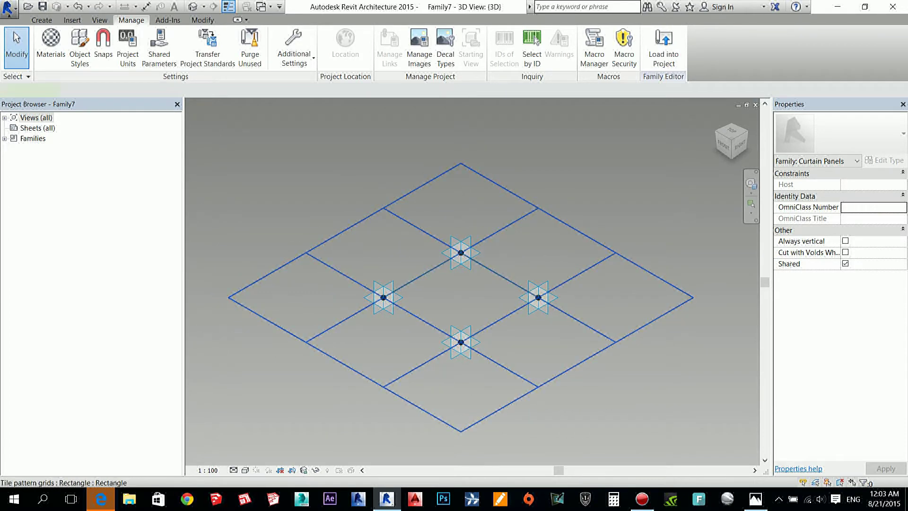
left_click(576, 230)
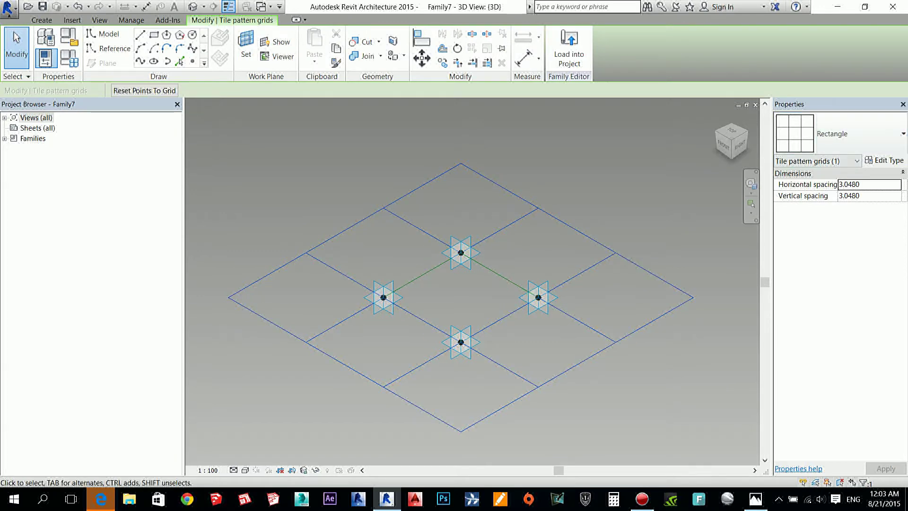
key("Escape")
left_click(389, 390)
left_click(849, 184)
type("1")
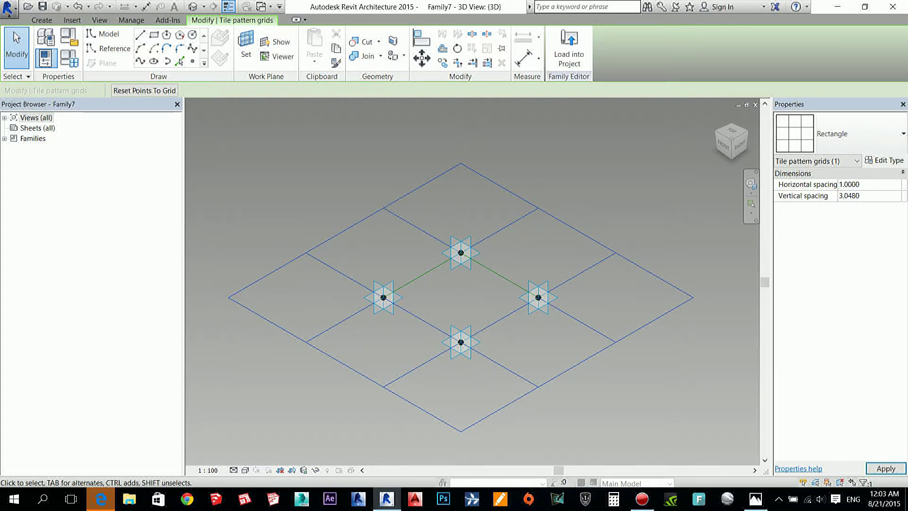
double_click(851, 195)
type("1")
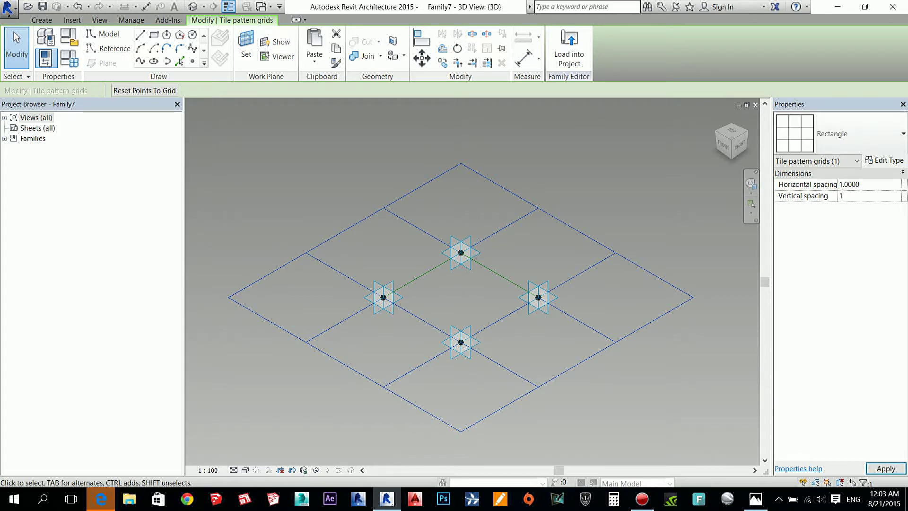
key("Return")
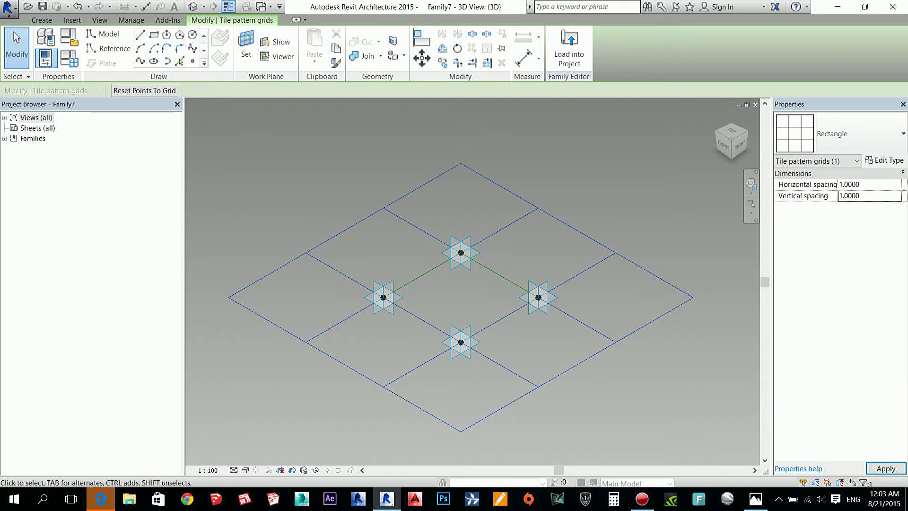
middle_click_drag(366, 281, 521, 273)
scroll(521, 273, "up", 1)
scroll(415, 303, "up", 6)
scroll(526, 282, "up", 1)
middle_click_drag(526, 282, 448, 300)
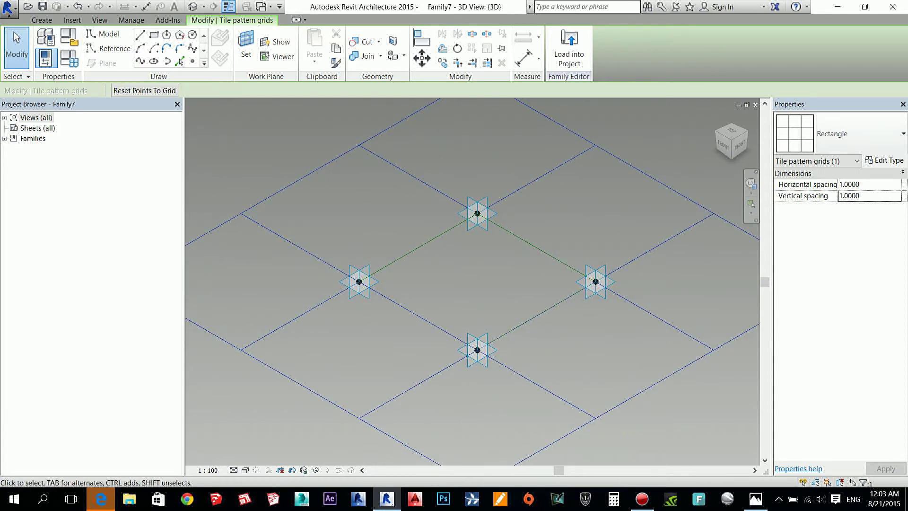
middle_click_drag(472, 298, 453, 321)
scroll(449, 312, "up", 3)
scroll(296, 184, "up", 1)
middle_click_drag(296, 184, 299, 152)
middle_click_drag(476, 252, 480, 250)
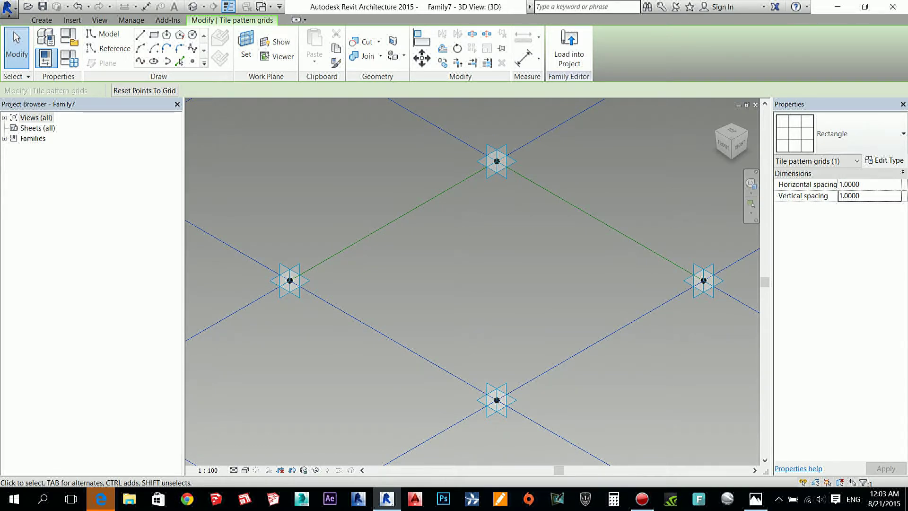
scroll(407, 362, "down", 3)
key("Tab")
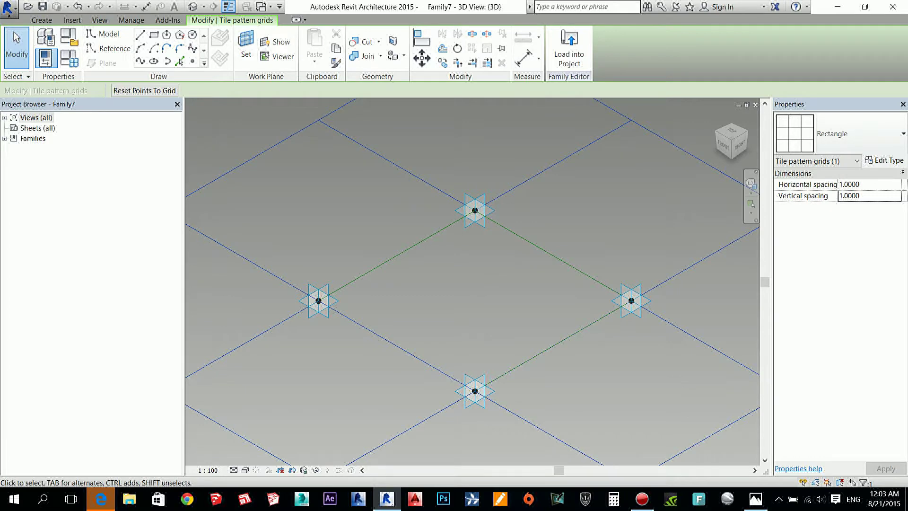
- Set the work plane to the vertical reference plane at the pattern tile's left corner point
middle_click_drag(312, 324, 370, 322)
scroll(371, 322, "up", 2)
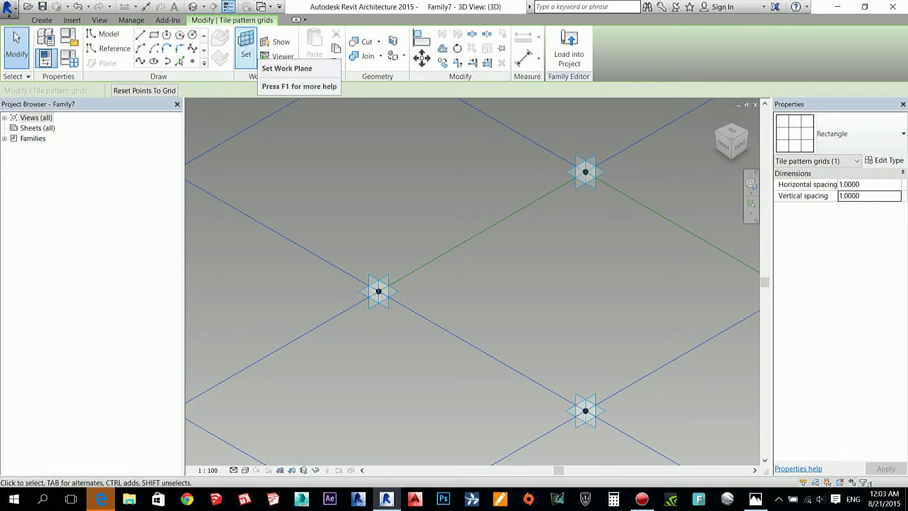
left_click(246, 47)
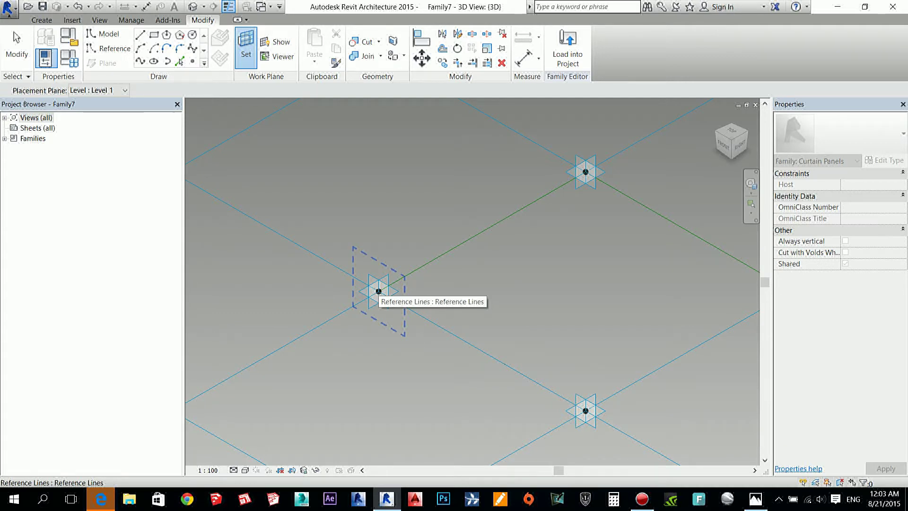
left_click(378, 291)
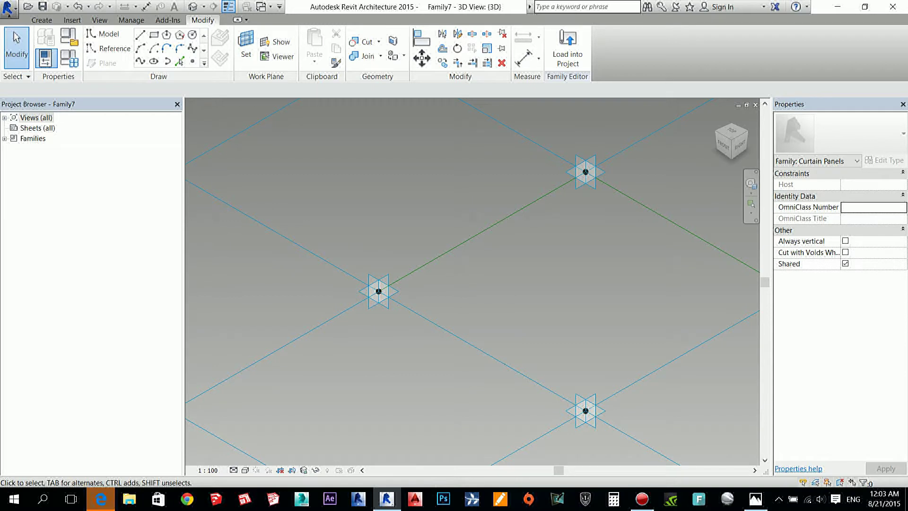
- Draw a vertical reference line about 40 cm high upward from the tile's left corner point, with 3D Snapping turned off
left_click(109, 48)
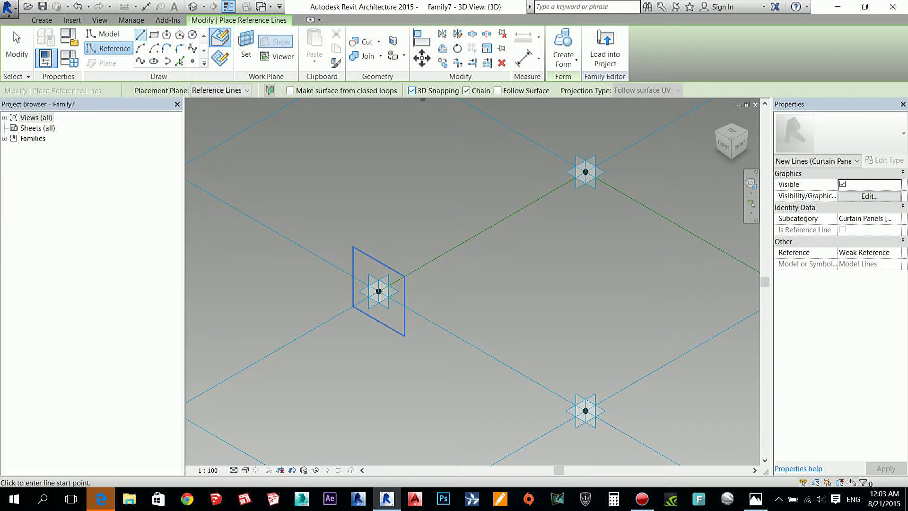
left_click(412, 90)
scroll(376, 297, "up", 2)
scroll(380, 288, "up", 1)
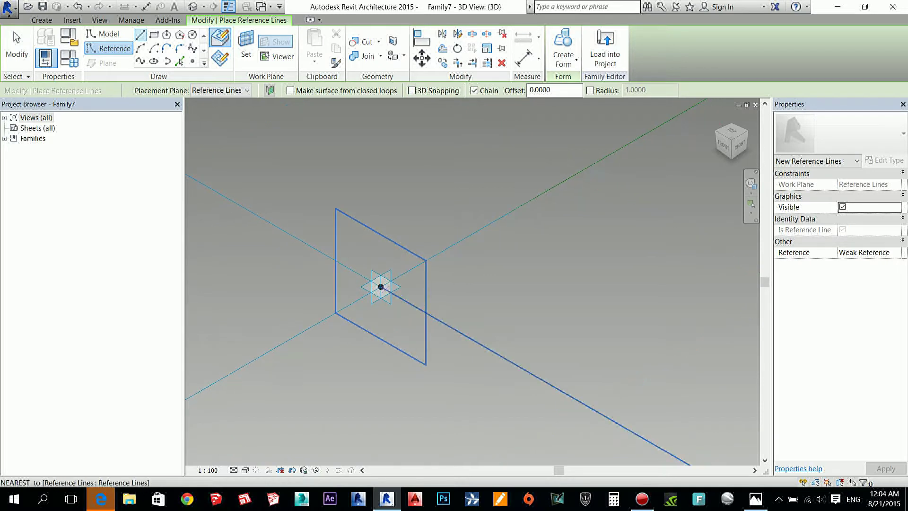
middle_click_drag(391, 195, 388, 308)
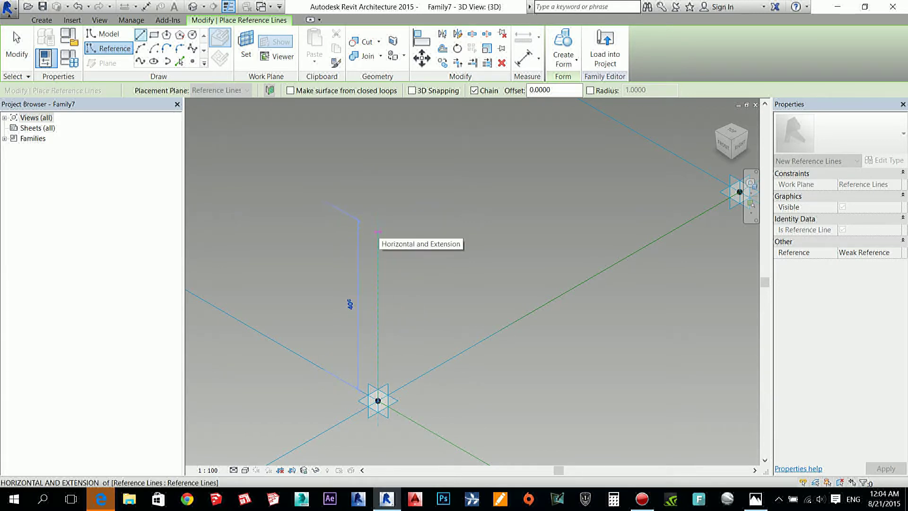
left_click(378, 233)
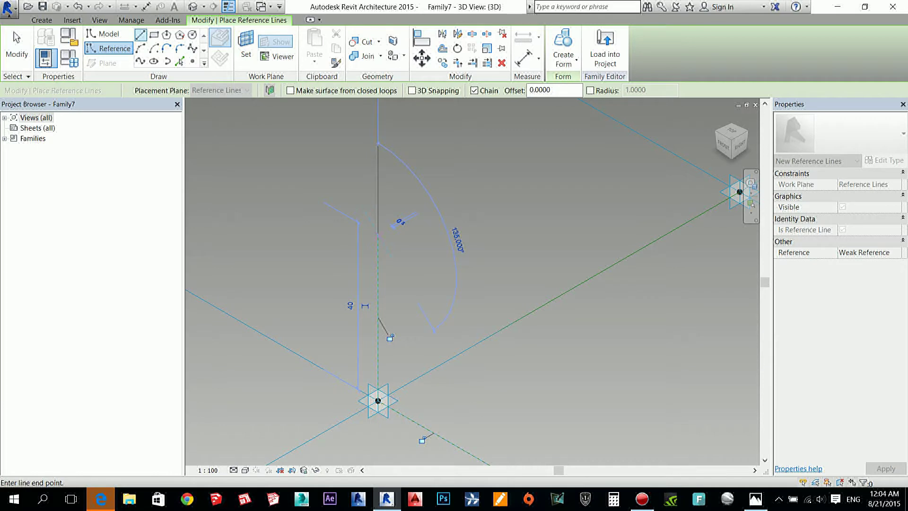
key("Escape")
key("Escape")
scroll(357, 227, "down", 2)
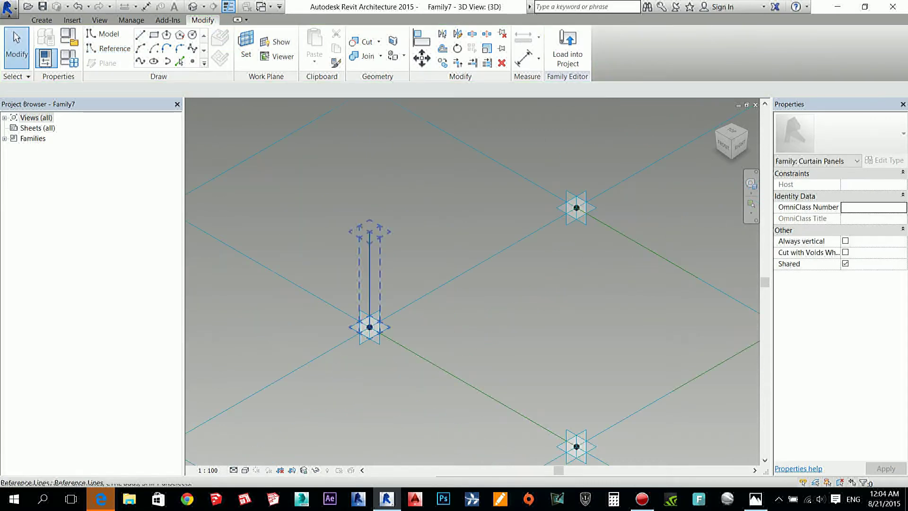
- Set the work plane to the vertical reference plane at the tile's back corner point, next to the existing upright line
middle_click_drag(357, 227, 302, 261)
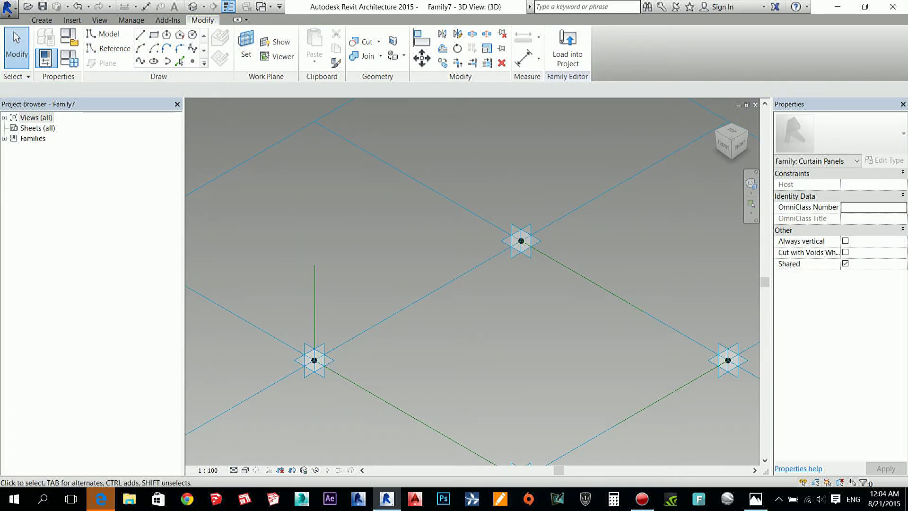
mouse_move(521, 241)
middle_mouse_down("shift")
mouse_move(630, 227)
mouse_move(629, 203)
mouse_move(575, 202)
mouse_move(461, 227)
mouse_move(513, 250)
middle_mouse_up("shift")
middle_click_drag(360, 302, 328, 390)
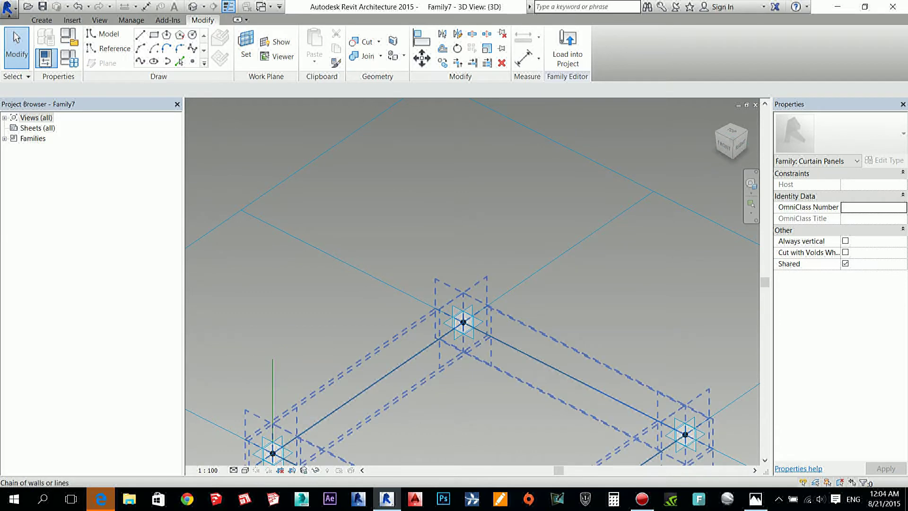
left_click(246, 48)
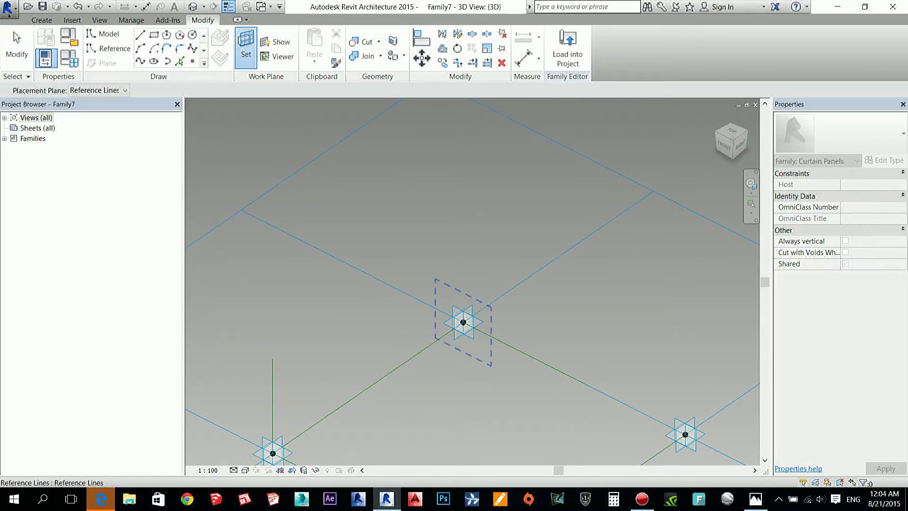
left_click(466, 326)
- Draw a vertical reference line upward from the tile's back corner point, about as high as the first upright
left_click(109, 48)
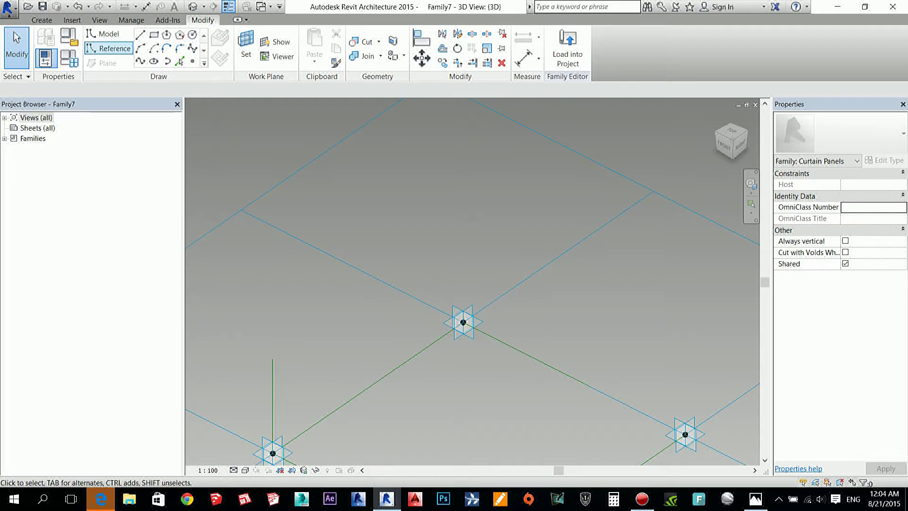
scroll(453, 333, "up", 2)
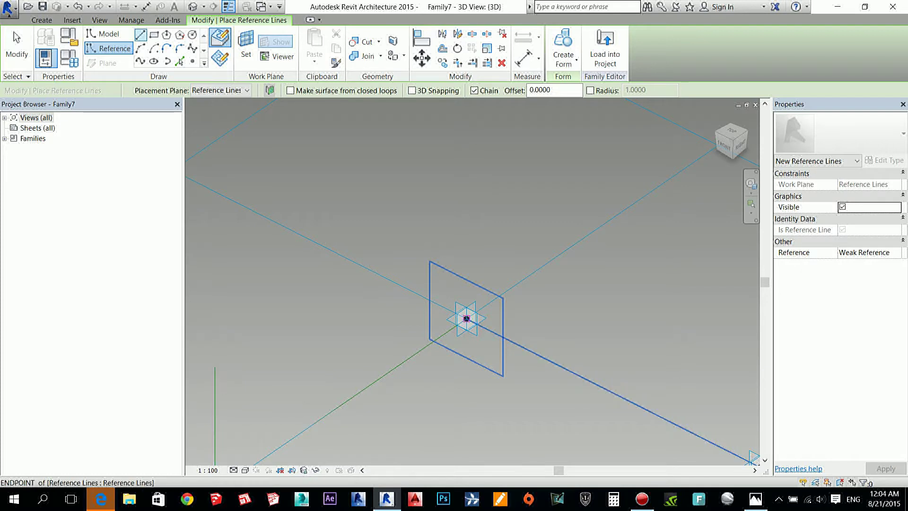
left_click(466, 318)
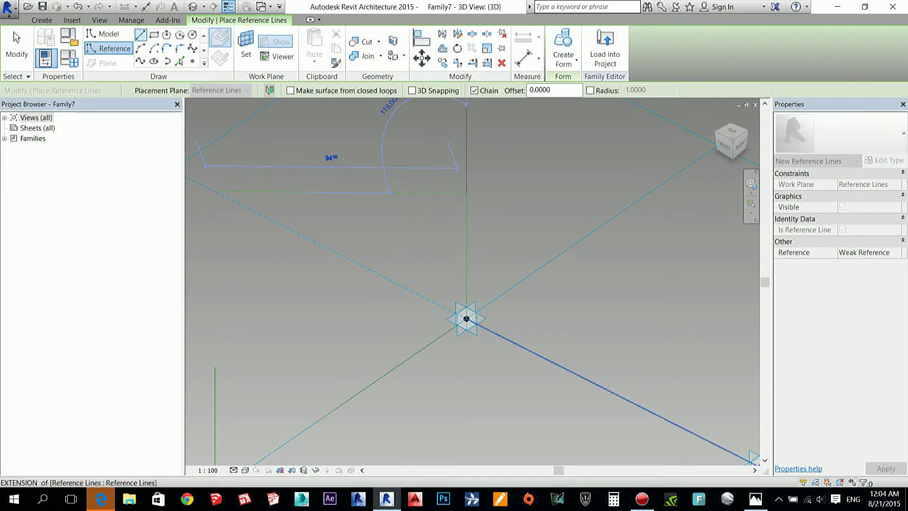
key("Escape")
key("Escape")
scroll(339, 300, "down", 2)
middle_click_drag(339, 300, 418, 143, "shift")
middle_click_drag(418, 143, 418, 164, "shift")
middle_click_drag(473, 373, 461, 331, "shift")
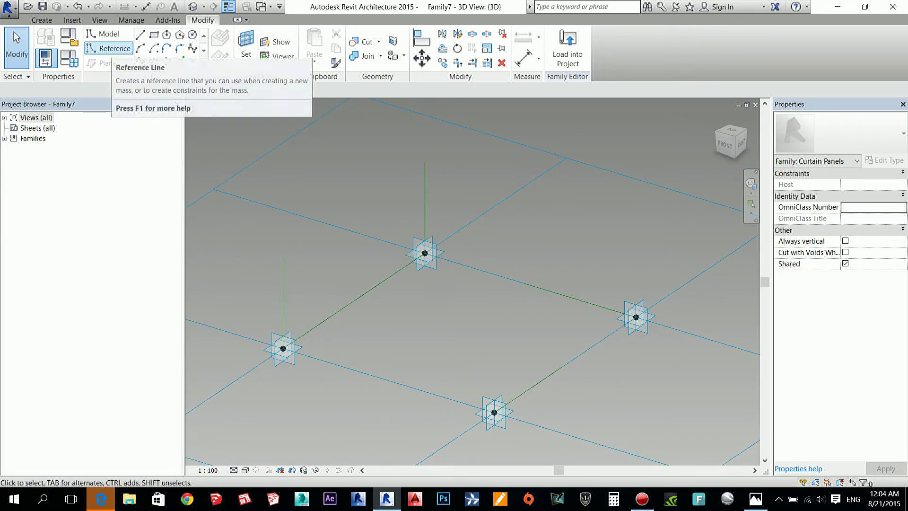
- With 3D Snapping on, draw chained reference lines from the first upright's top to the second's top and down to its adjacent far corner point
left_click(108, 49)
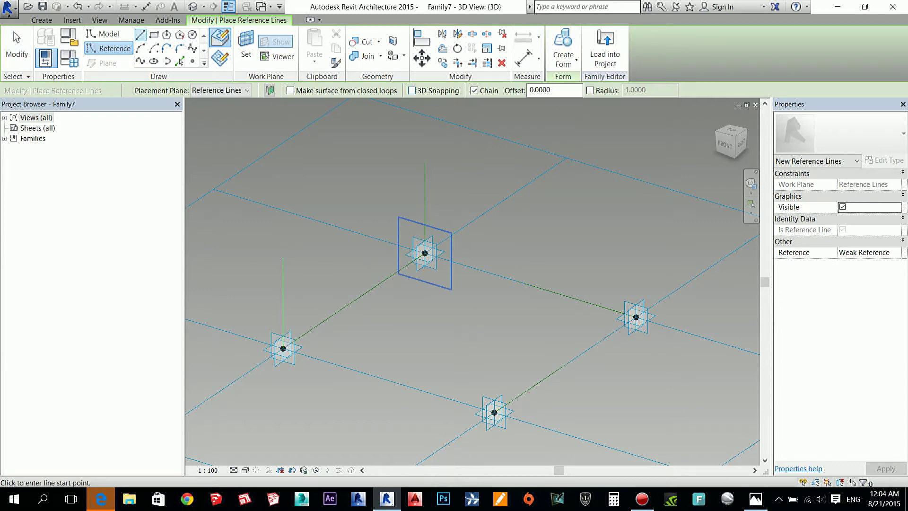
left_click(411, 90)
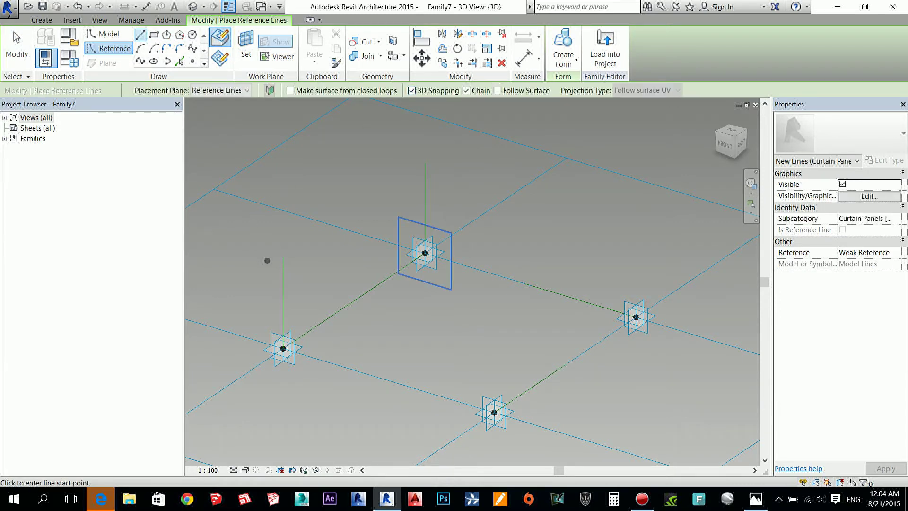
left_click(283, 258)
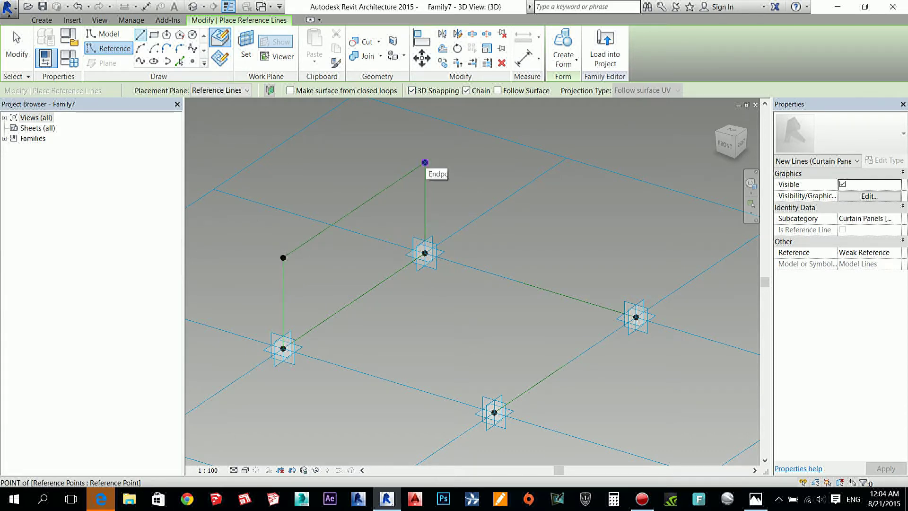
left_click(425, 162)
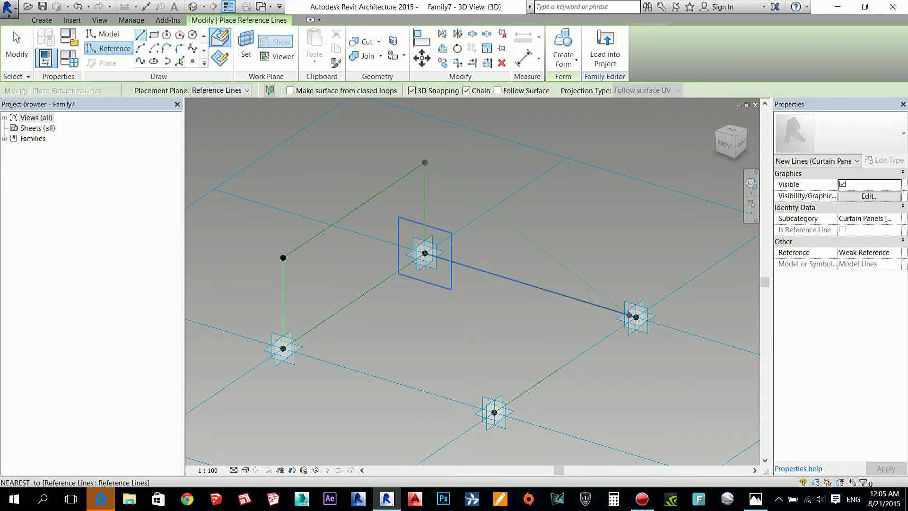
left_click(636, 317)
key("Escape")
- Draw a sloping reference line from the first upright's top down to the tile's remaining corner point
left_click(283, 258)
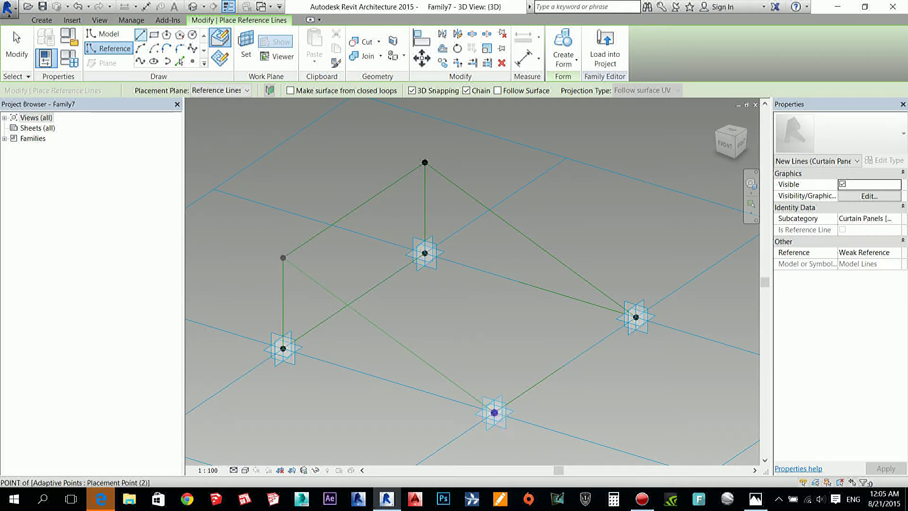
left_click(495, 412)
key("Escape")
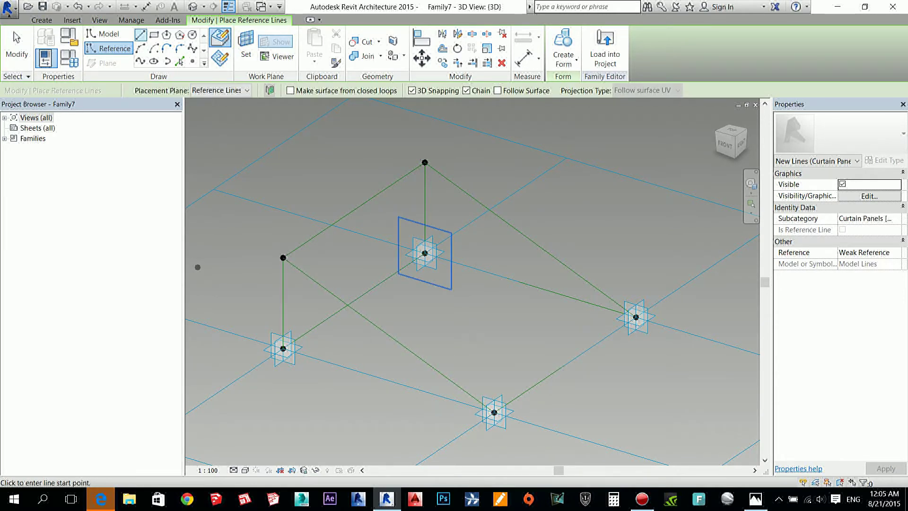
key("Escape")
- Create an extruded solid form from the four reference lines of the vertical rectangle between the two uprights
middle_click_drag(198, 267, 298, 260, "shift")
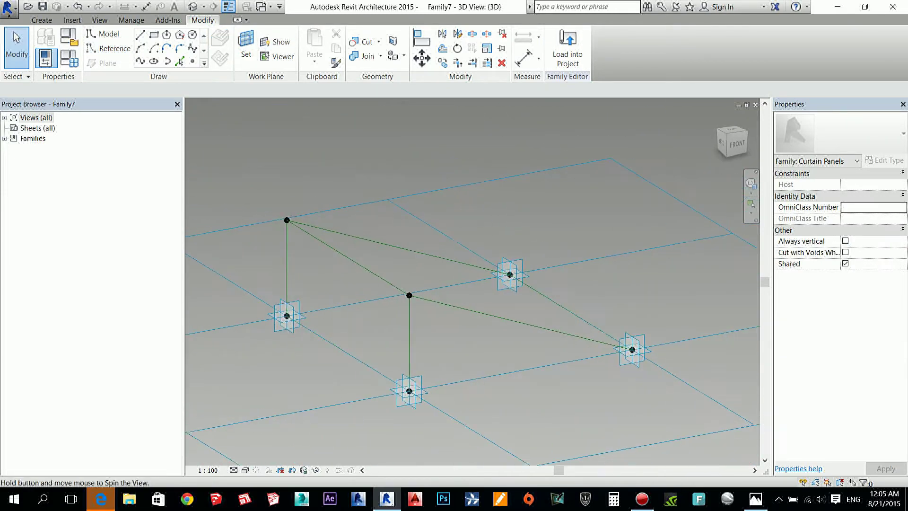
key("Tab")
key("Tab")
middle_click_drag(510, 276, 592, 275, "shift")
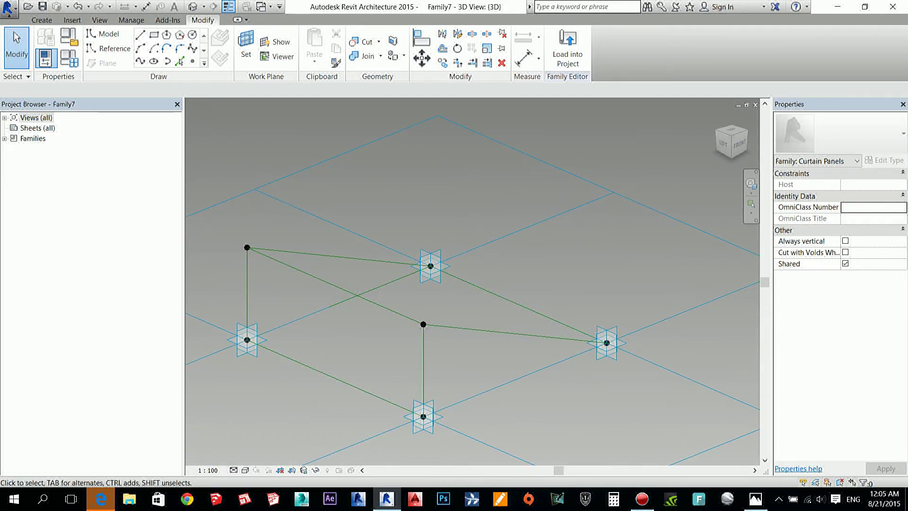
key("Tab")
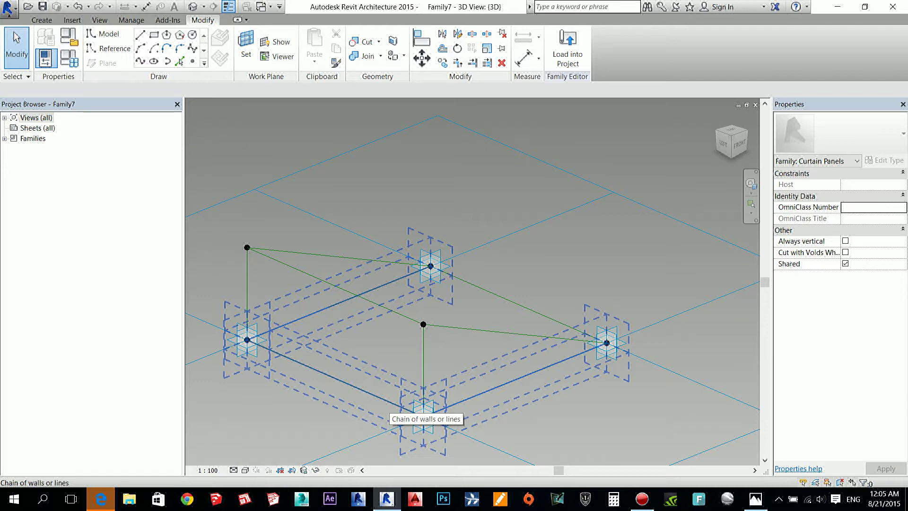
key("Tab")
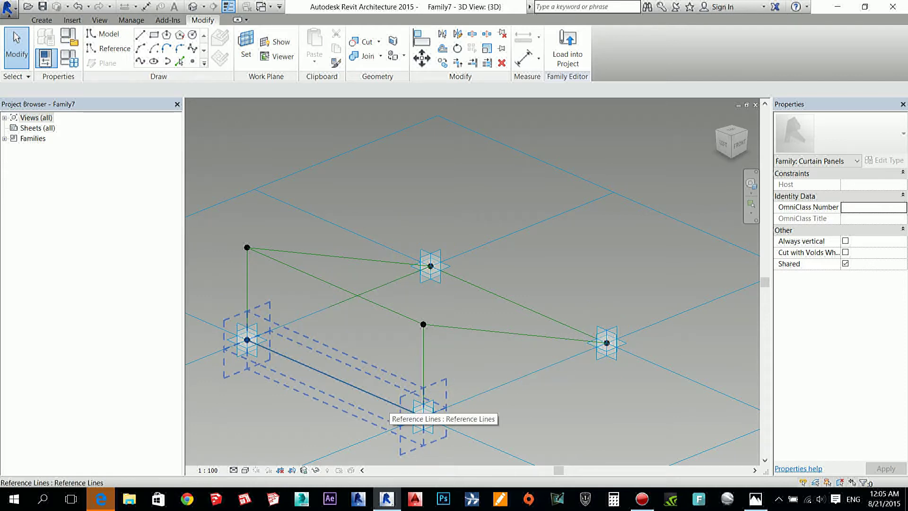
left_click(413, 409)
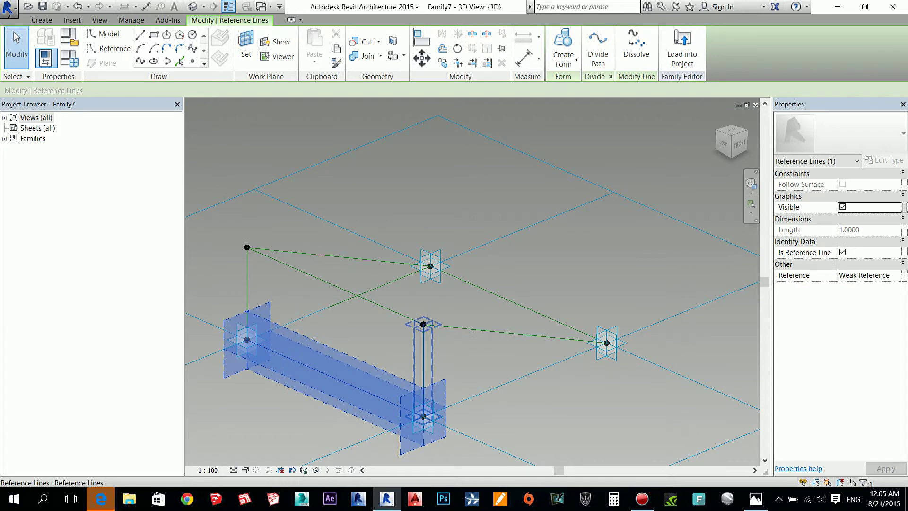
left_click(424, 366, "ctrl")
key("Tab")
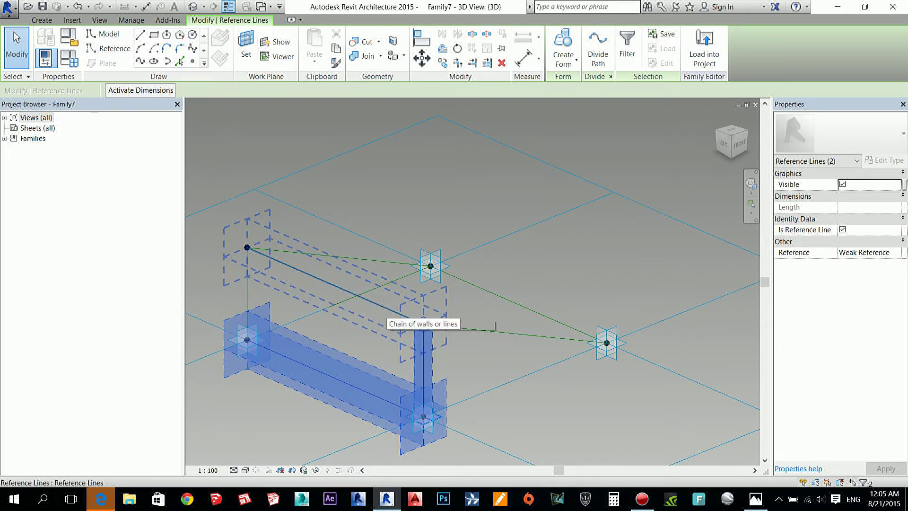
left_click(407, 316, "ctrl")
middle_click_drag(426, 331, 494, 333)
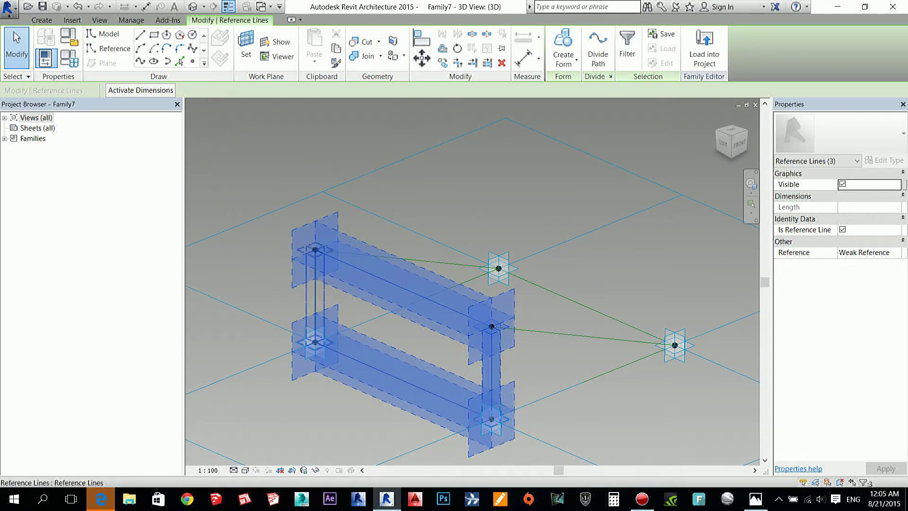
left_click(315, 301, "ctrl")
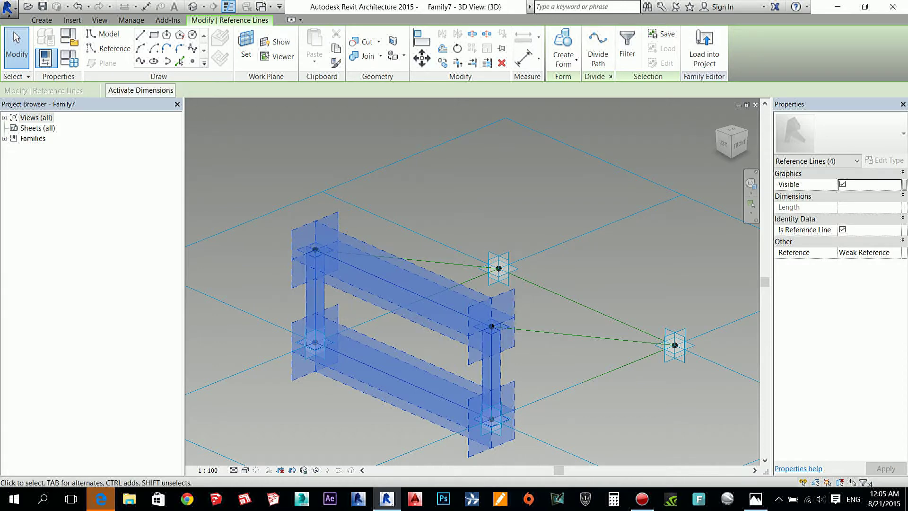
left_click(563, 56)
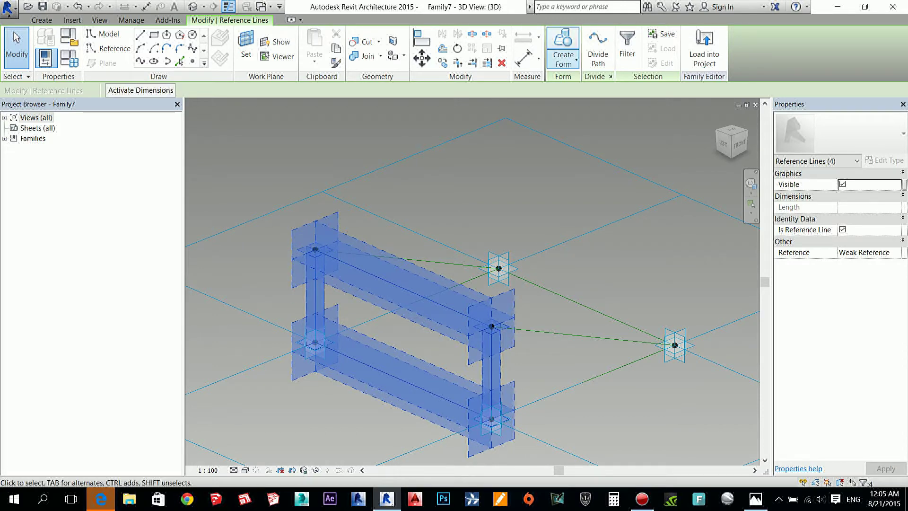
left_click(586, 82)
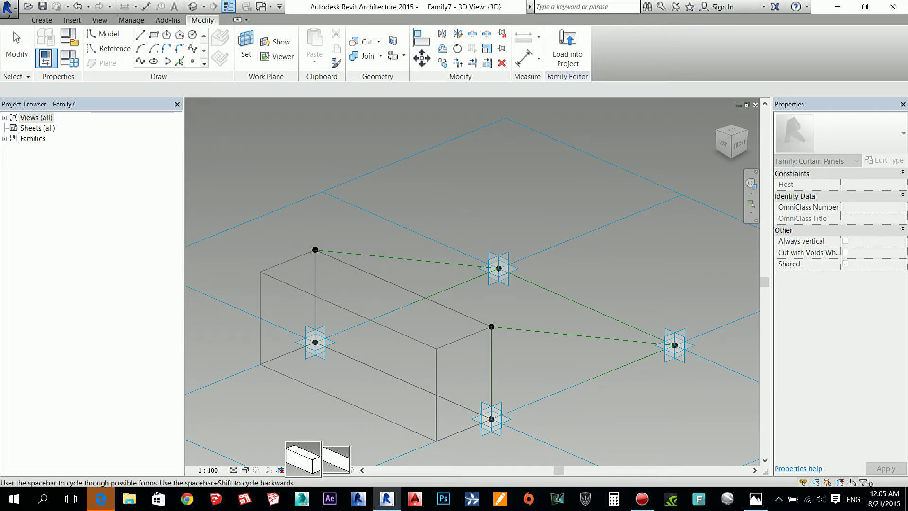
left_click(303, 459)
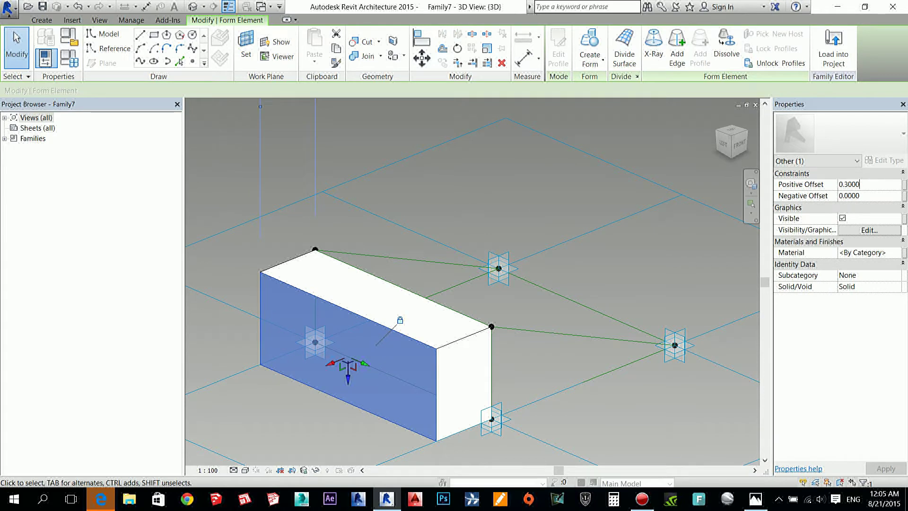
- Set the Positive Offset of the vertical panel's selected face to 0.01
type(".021")
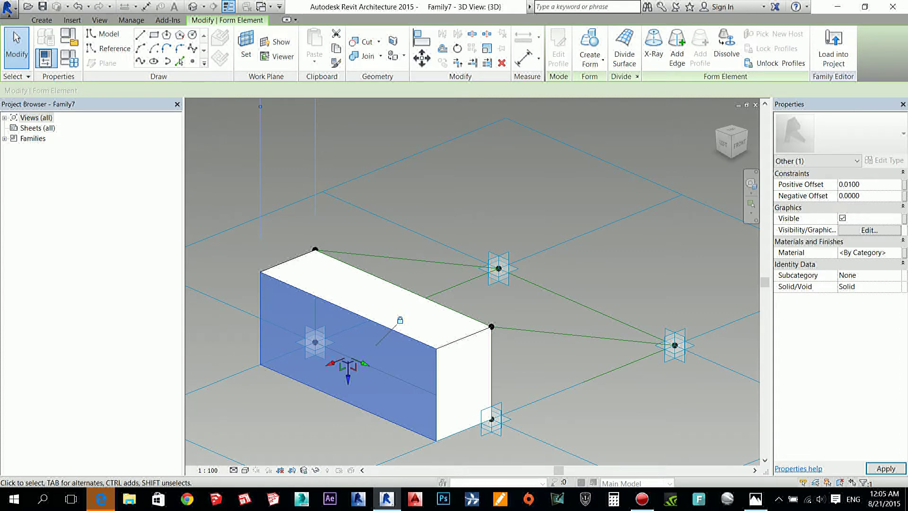
key("Return")
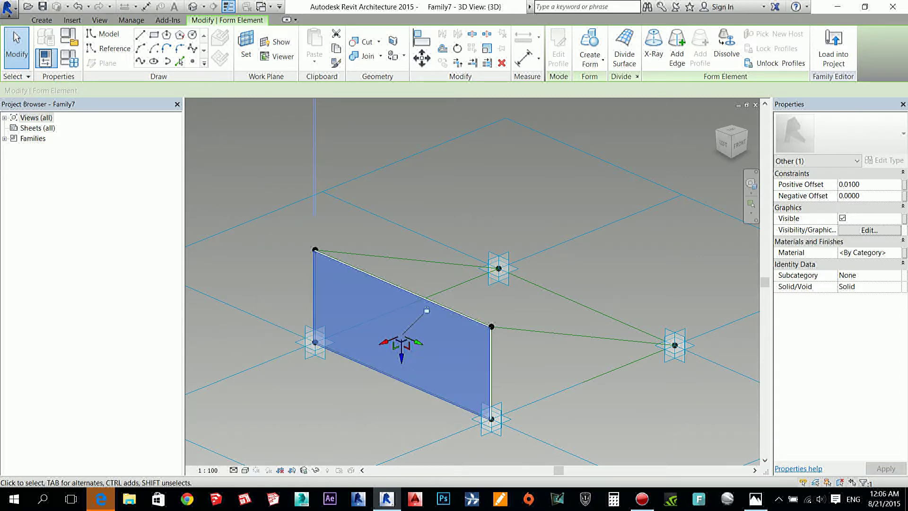
key("Escape")
- Create an extruded solid form from the four reference lines of the sloped rectangle, including the tile's far edge
middle_click_drag(568, 360, 444, 369, "shift")
key("Tab")
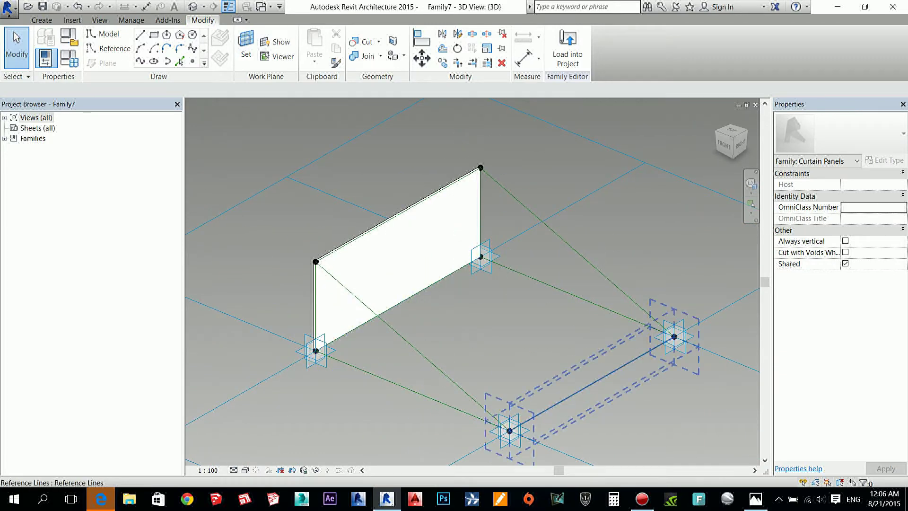
left_click(564, 399)
key("Tab")
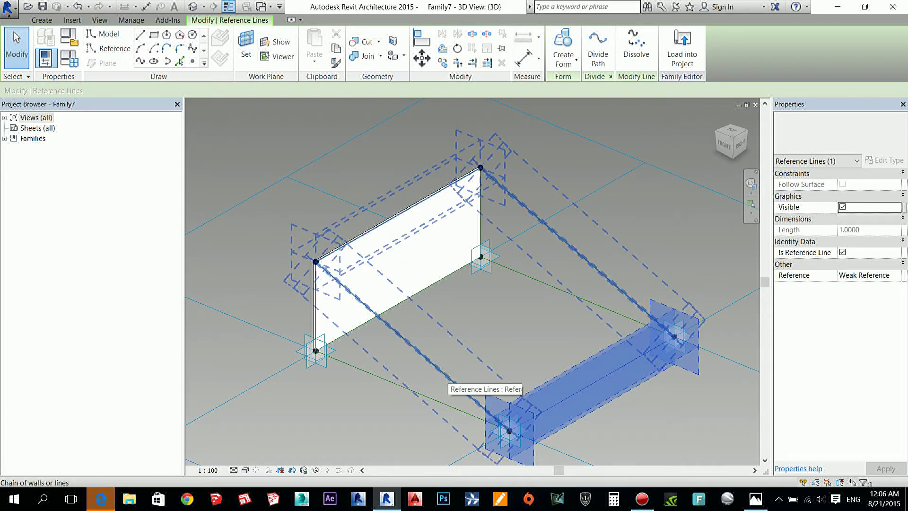
left_click(478, 381)
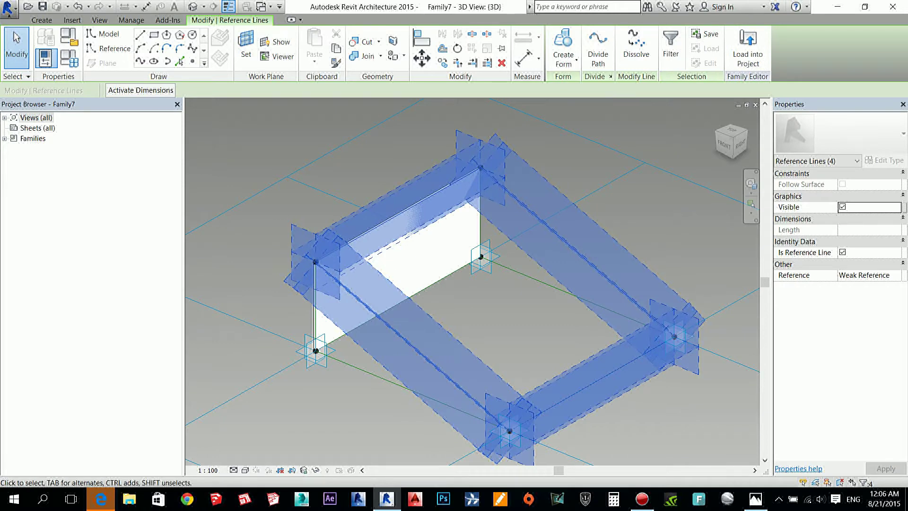
left_click(563, 60)
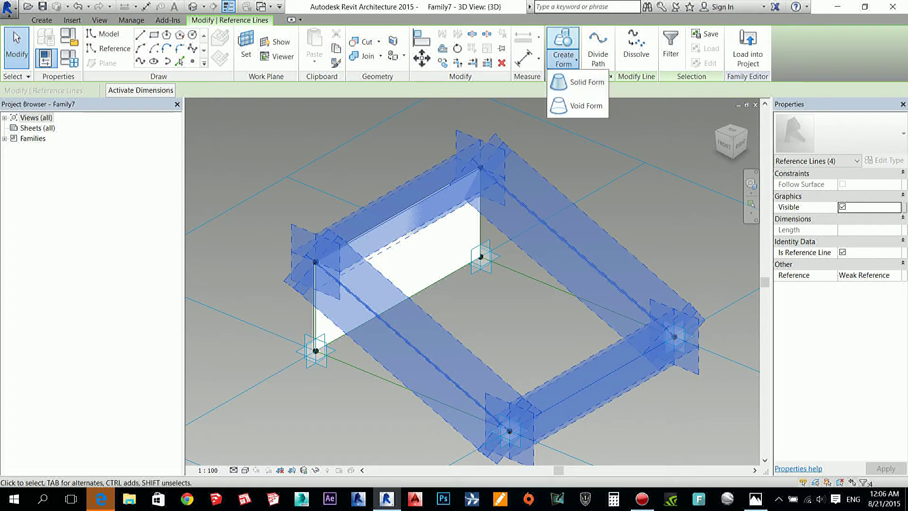
left_click(582, 89)
left_click(358, 459)
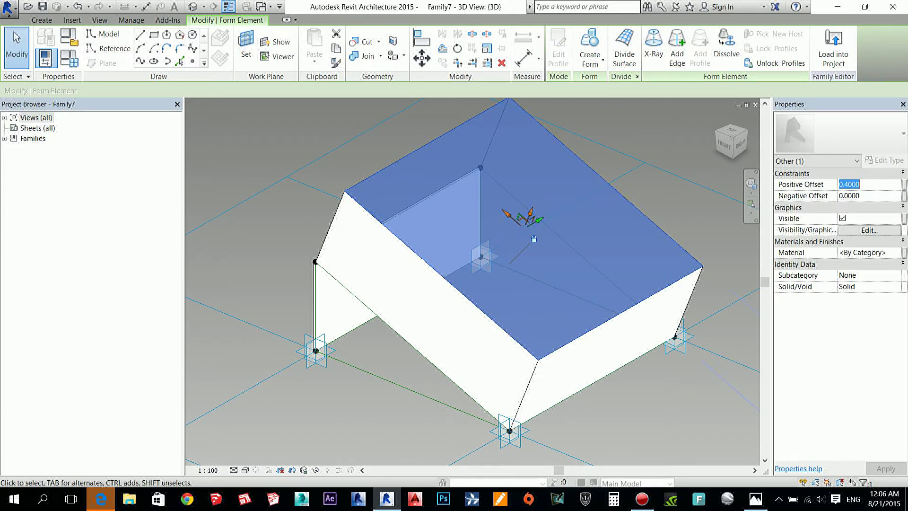
- Set the Positive Offset of the sloped panel's selected face to 0.01
type(".01")
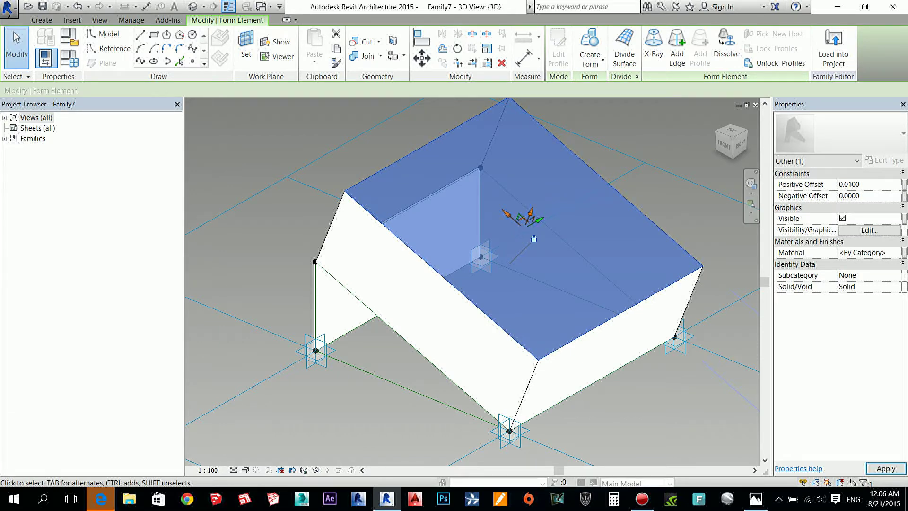
key("Return")
key("Escape")
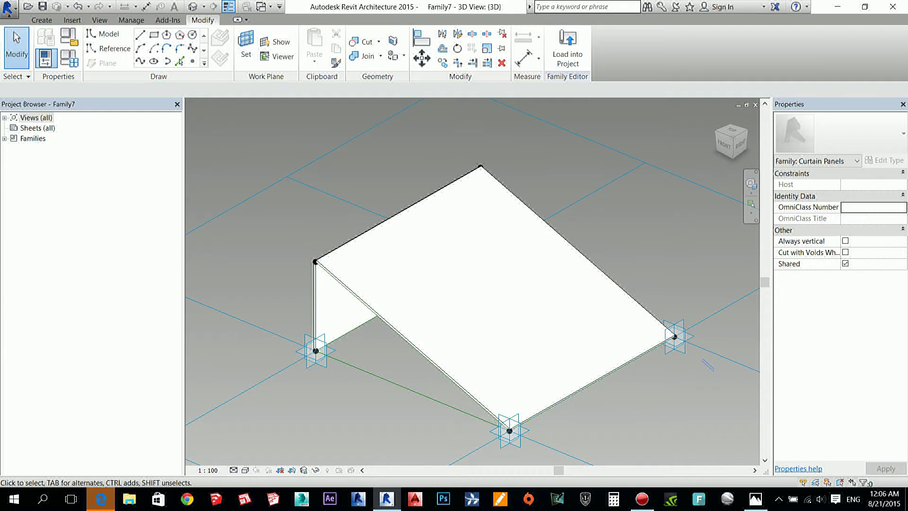
middle_click_drag(473, 303, 480, 275, "shift")
key("Tab")
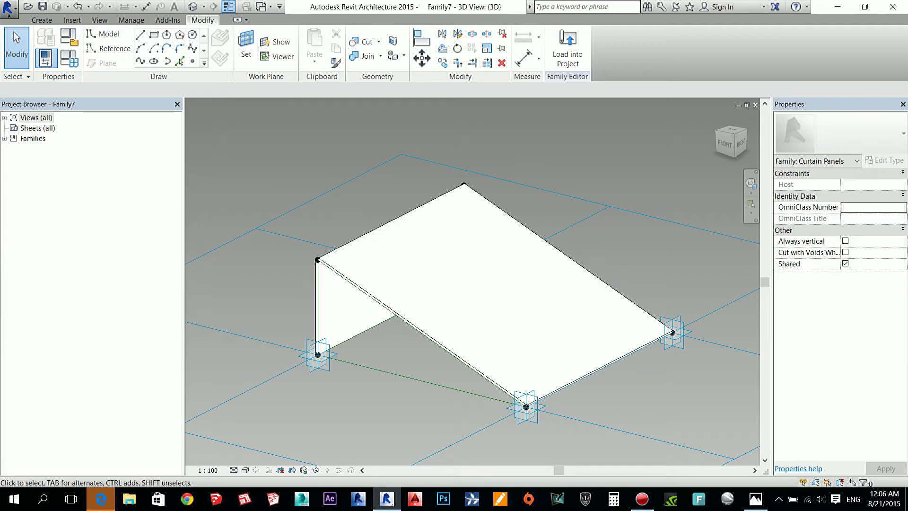
scroll(287, 269, "up", 2)
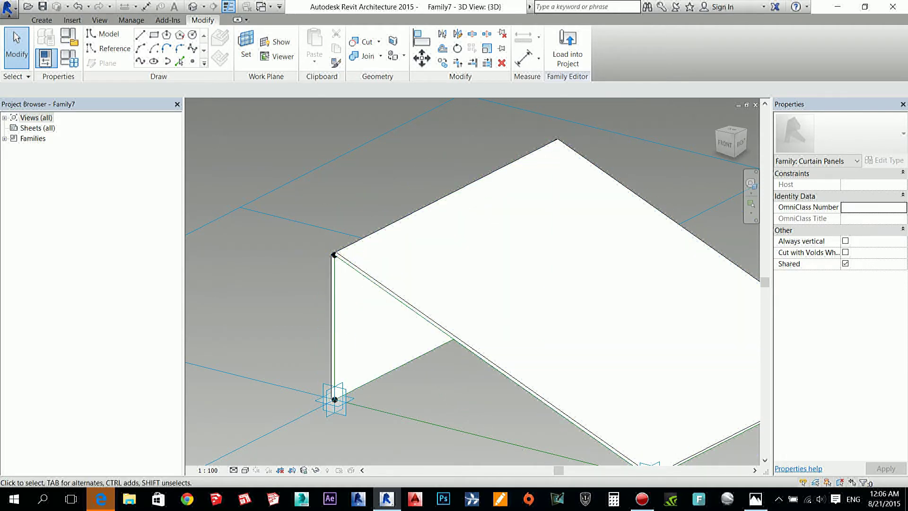
- Set the work plane to the vertical plane of the reference point at the panels' shared upper corner
left_click(334, 255)
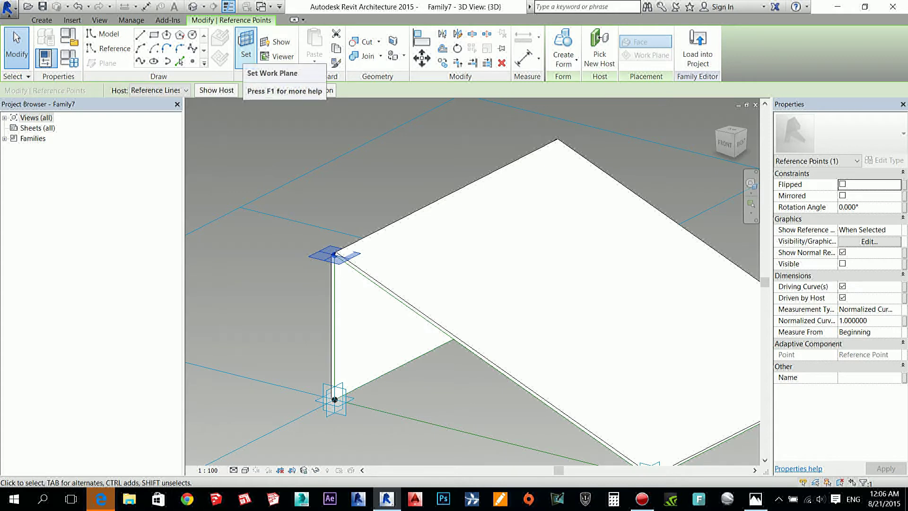
left_click(246, 50)
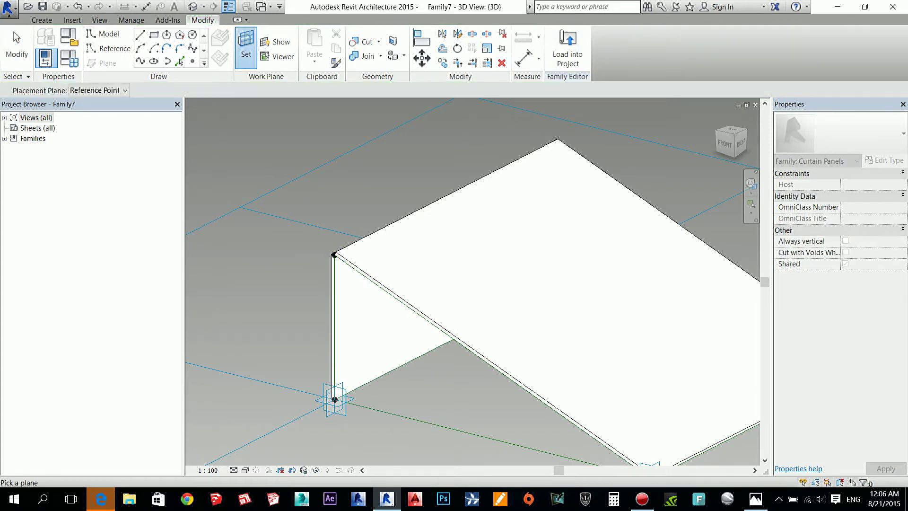
key("Tab")
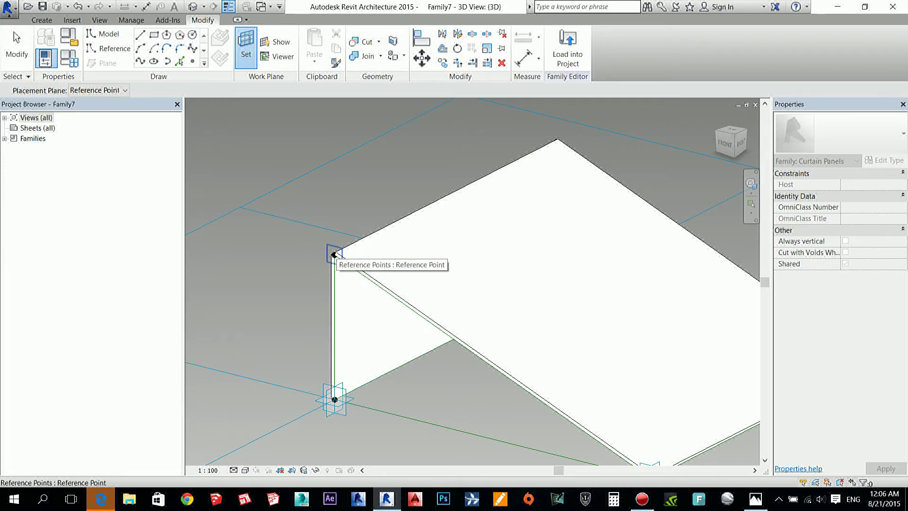
left_click(334, 255)
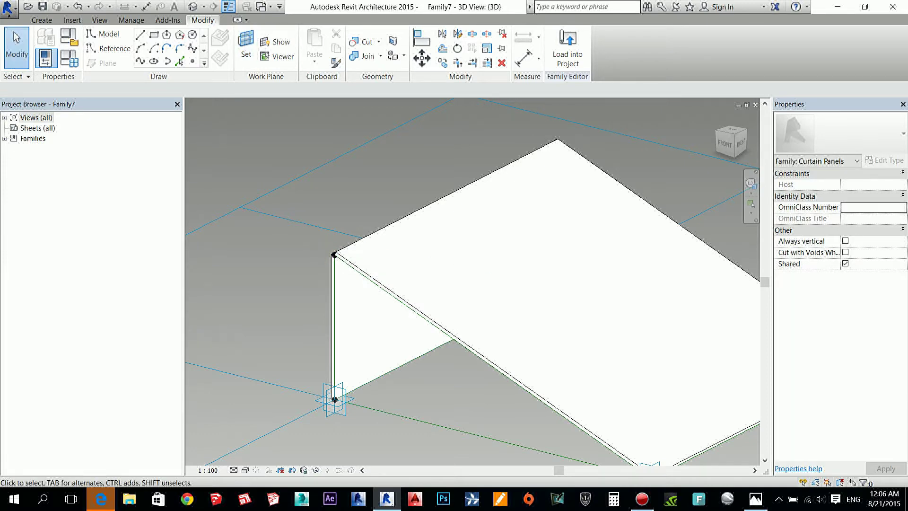
- Show the active work plane and open its work plane viewer, framed closely on the upper corner's reference point
left_click(275, 42)
scroll(401, 291, "down", 6)
mouse_move(466, 390)
middle_mouse_down("shift")
mouse_move(381, 389)
mouse_move(450, 388)
middle_mouse_up("shift")
scroll(397, 302, "up", 9)
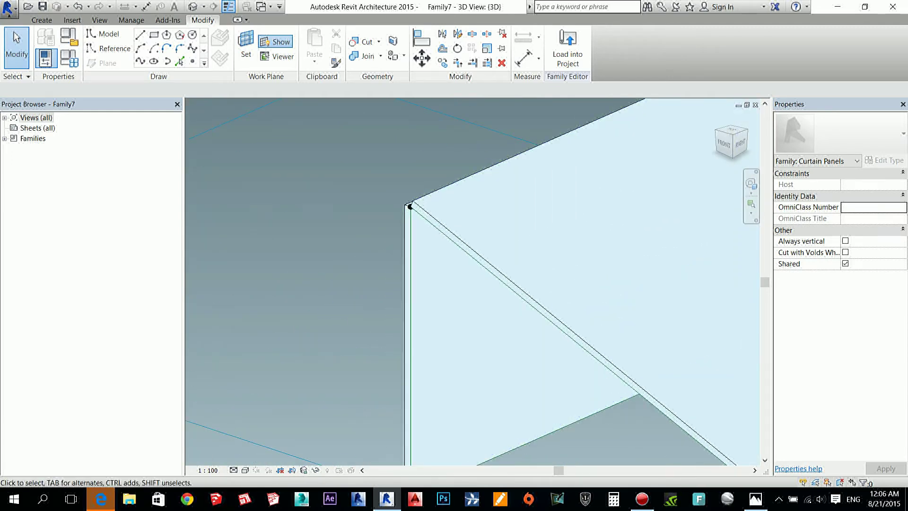
left_click(278, 56)
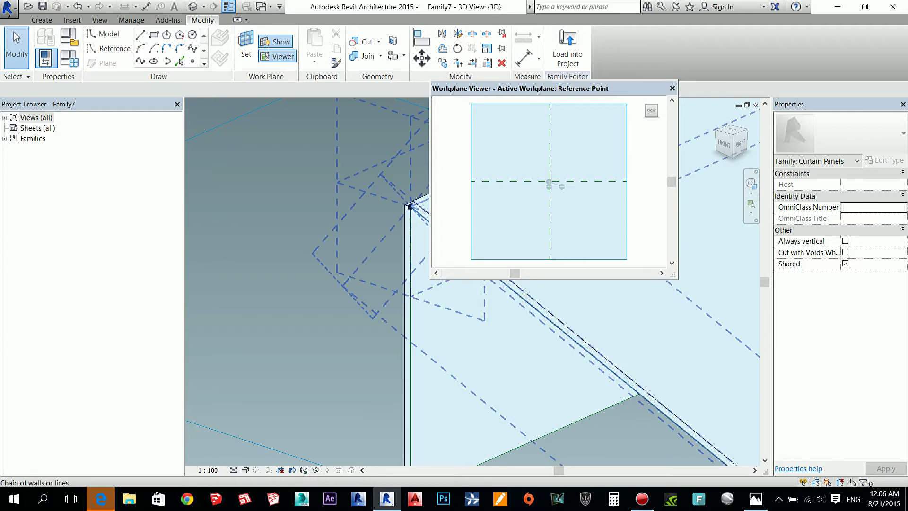
scroll(550, 182, "up", 10)
middle_click_drag(568, 175, 527, 157)
scroll(528, 157, "down", 2)
scroll(527, 157, "up", 1)
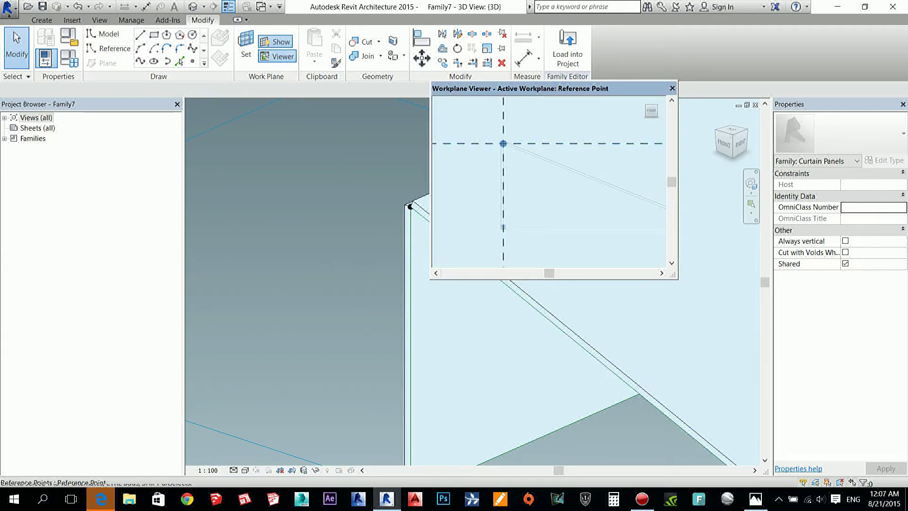
- Draw a reference-line rectangle around the upper corner's reference point in the work plane viewer, and close the viewer
left_click(109, 48)
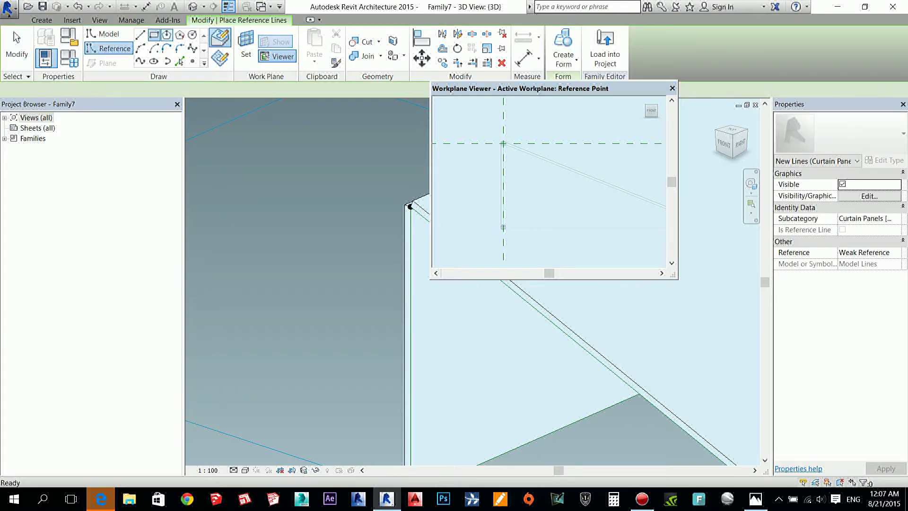
scroll(520, 150, "up", 2)
middle_click_drag(520, 151, 534, 179)
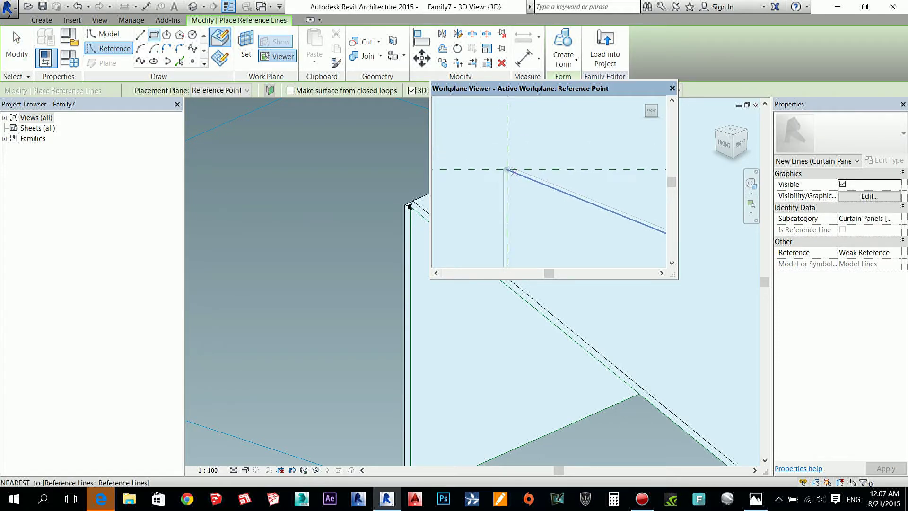
left_click(485, 141)
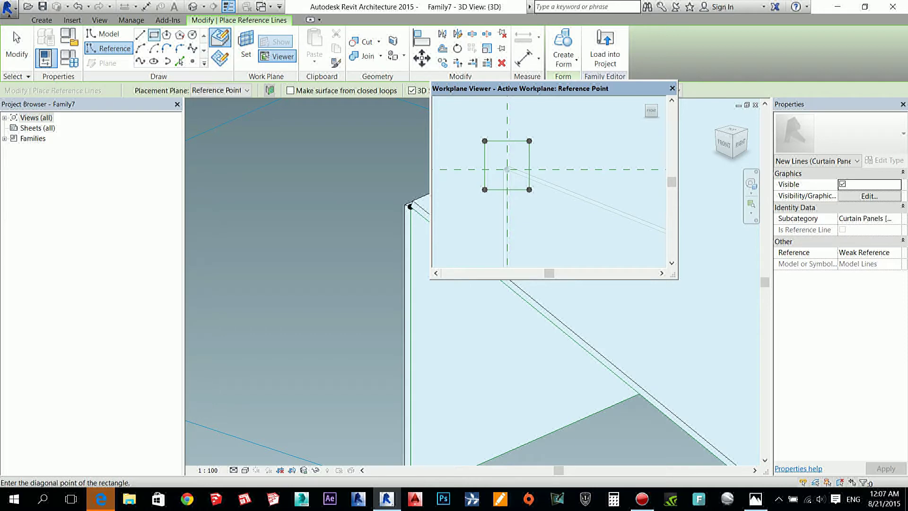
left_click(535, 197)
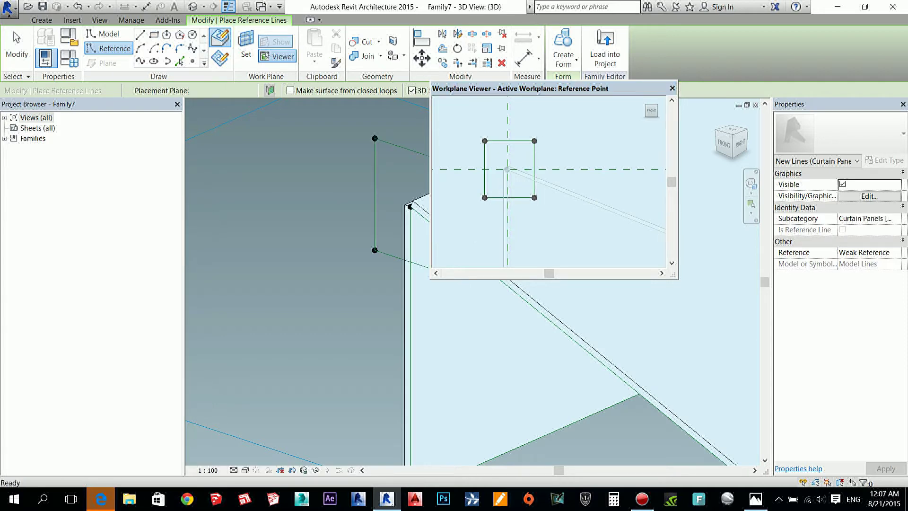
scroll(326, 325, "down", 2)
middle_click_drag(331, 322, 258, 332)
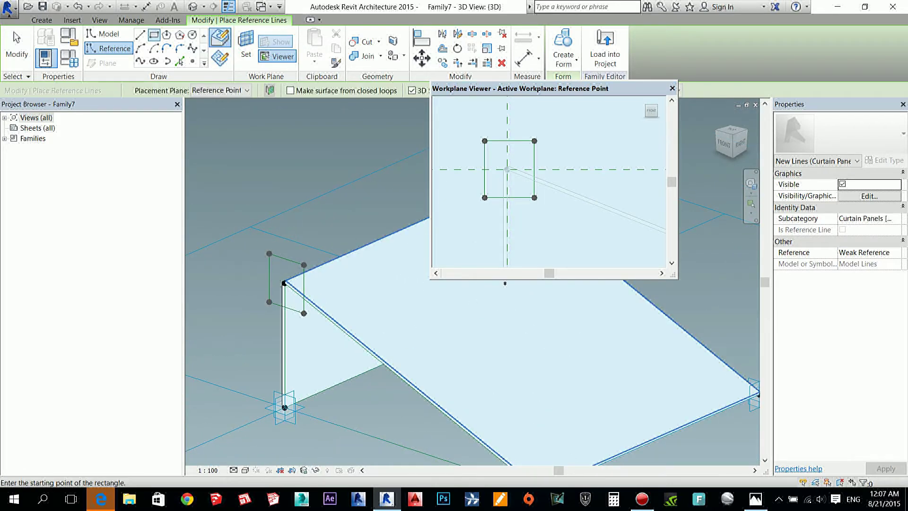
left_click(673, 88)
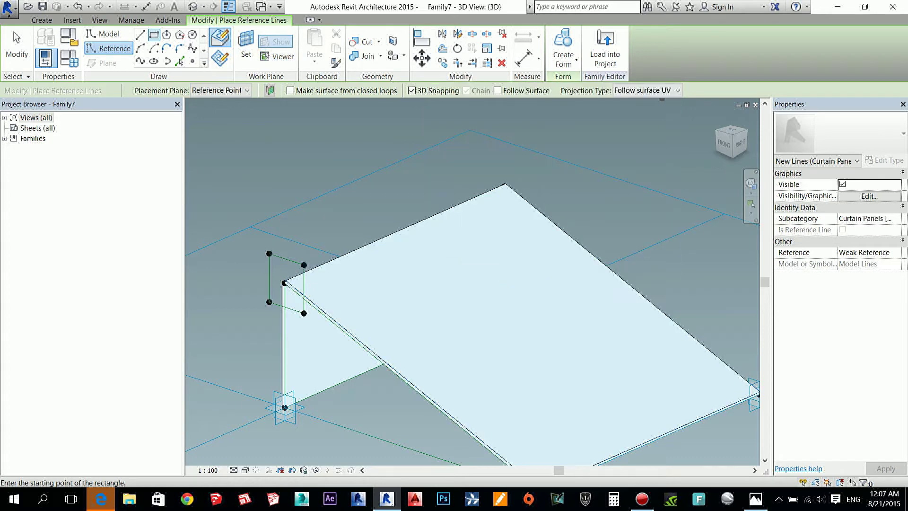
middle_click_drag(399, 303, 517, 304, "shift")
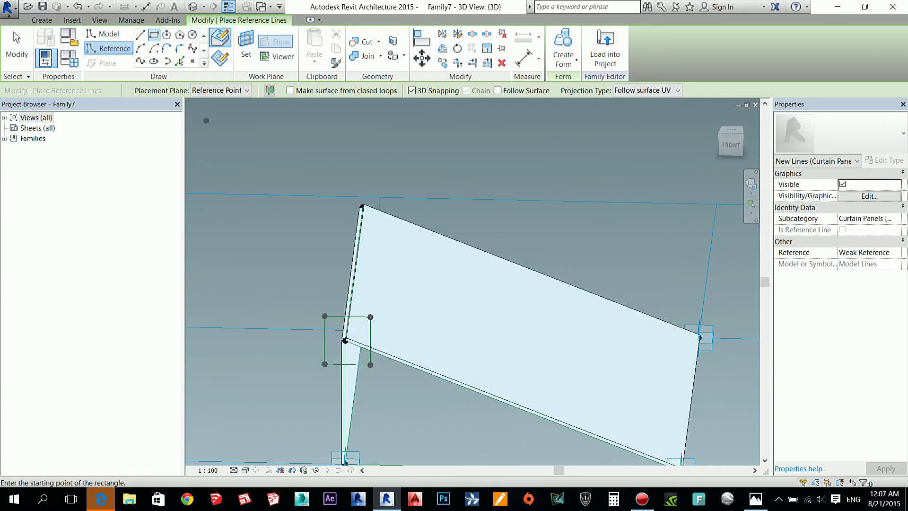
key("Escape")
key("Escape")
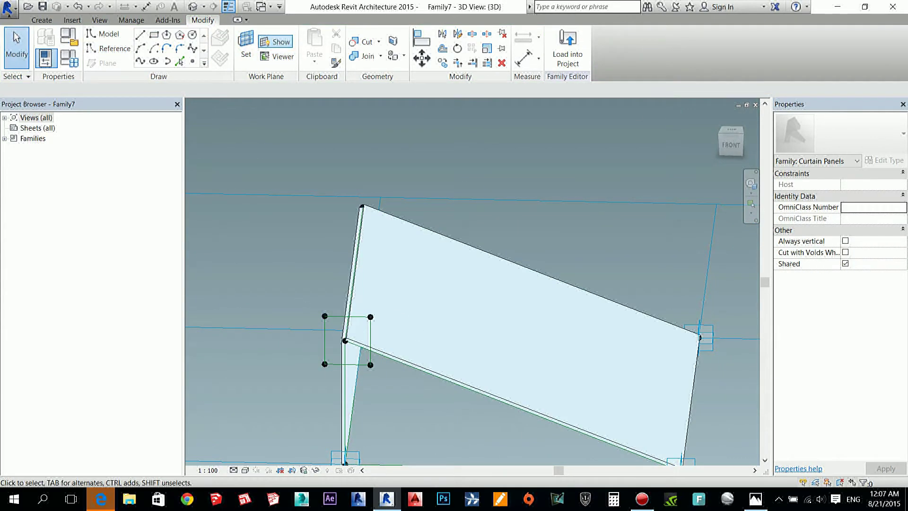
- Create a solid form from the rectangle's four reference lines and the upper horizontal reference line as its path
middle_click_drag(473, 307, 584, 373, "shift")
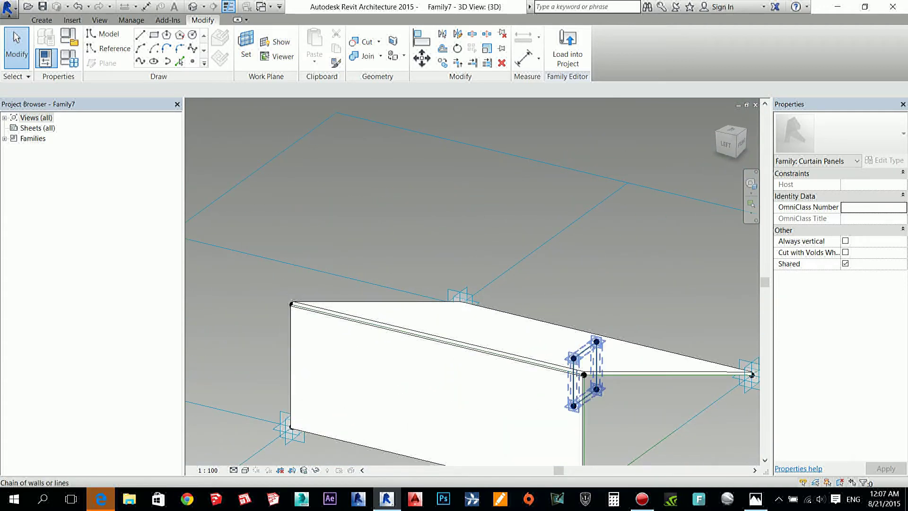
left_click(584, 374)
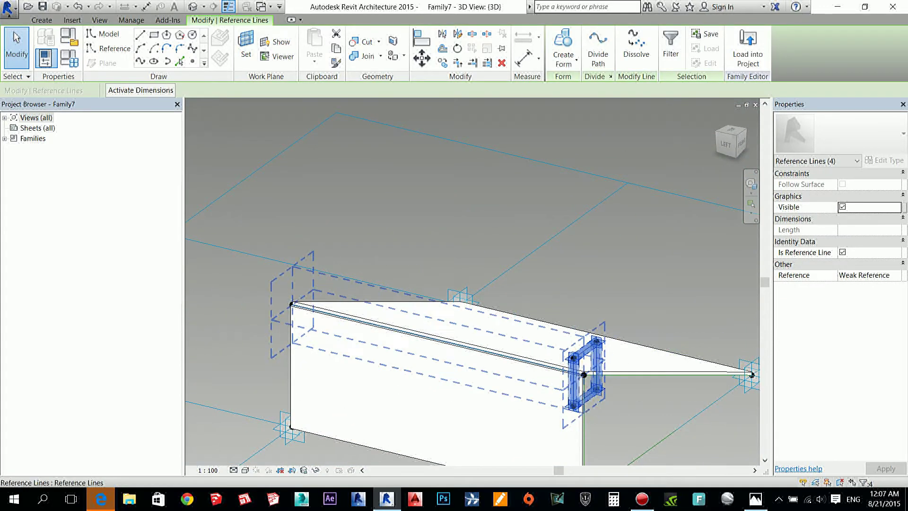
middle_click_drag(521, 331, 378, 332, "shift")
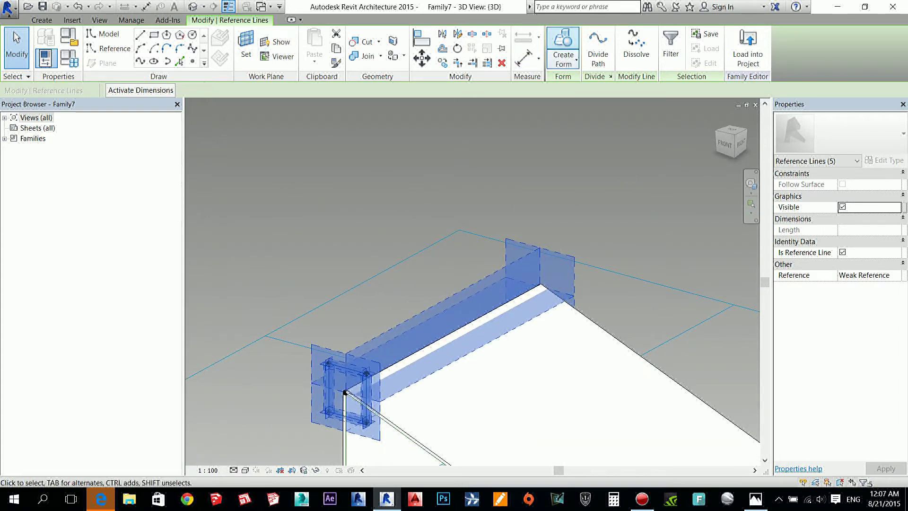
left_click(564, 52)
left_click(589, 78)
middle_click_drag(469, 365, 460, 242)
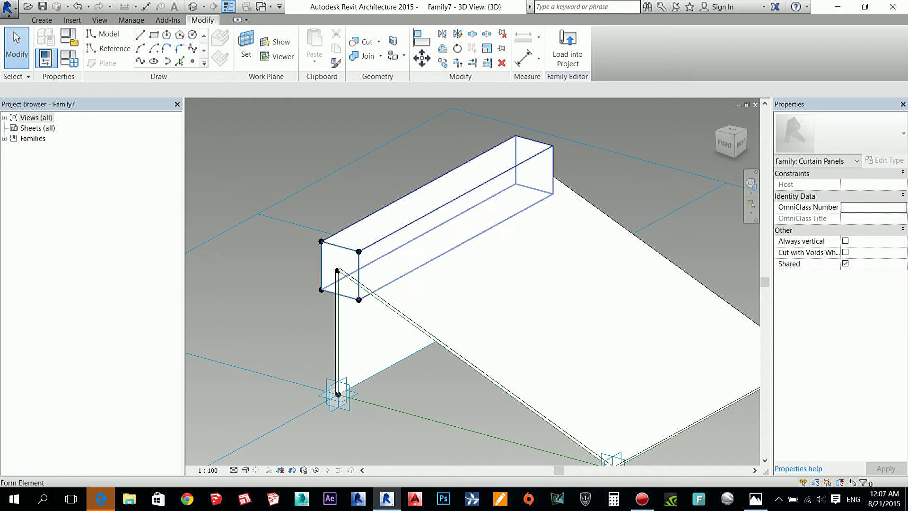
scroll(450, 208, "down", 1)
middle_click_drag(449, 208, 350, 176)
scroll(543, 394, "up", 1)
key("Tab")
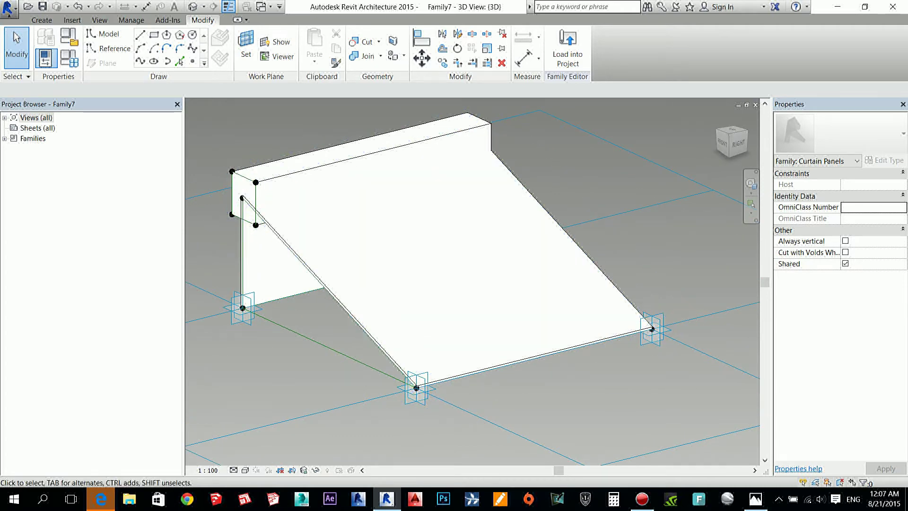
- Set the work plane to the reference line's plane at placement point 2, the sloped panel's near lower corner
middle_click_drag(426, 385, 478, 423)
scroll(452, 375, "up", 1)
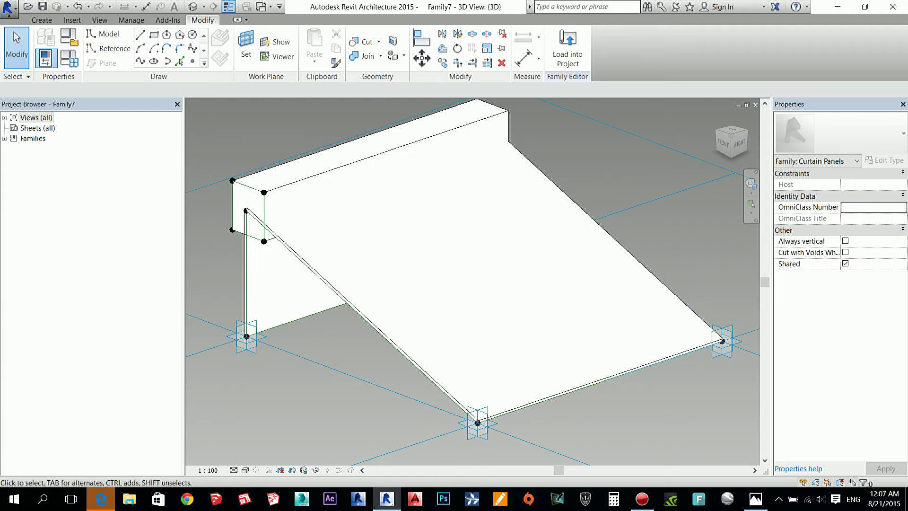
scroll(464, 419, "up", 3)
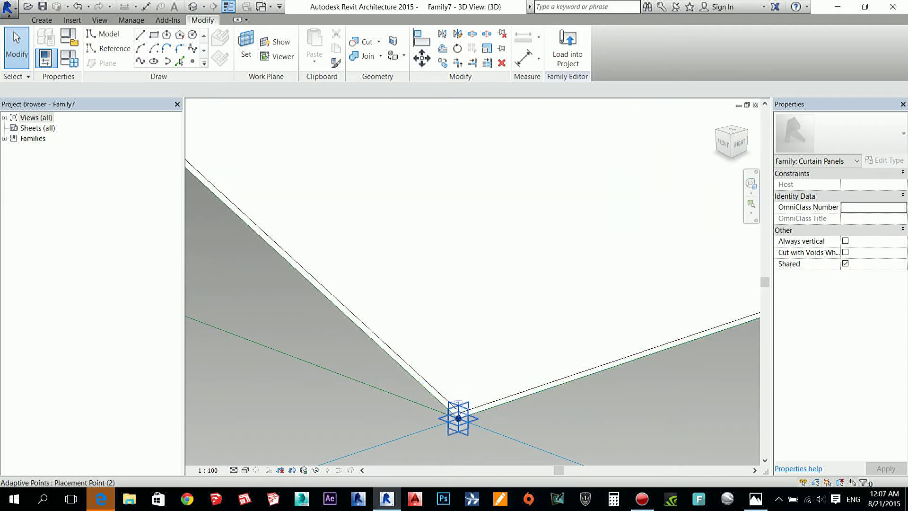
left_click(459, 417)
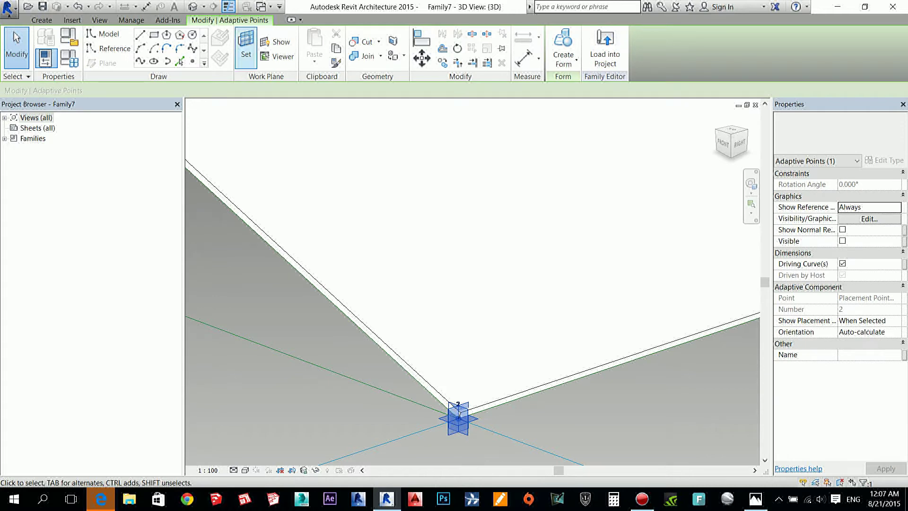
left_click(246, 47)
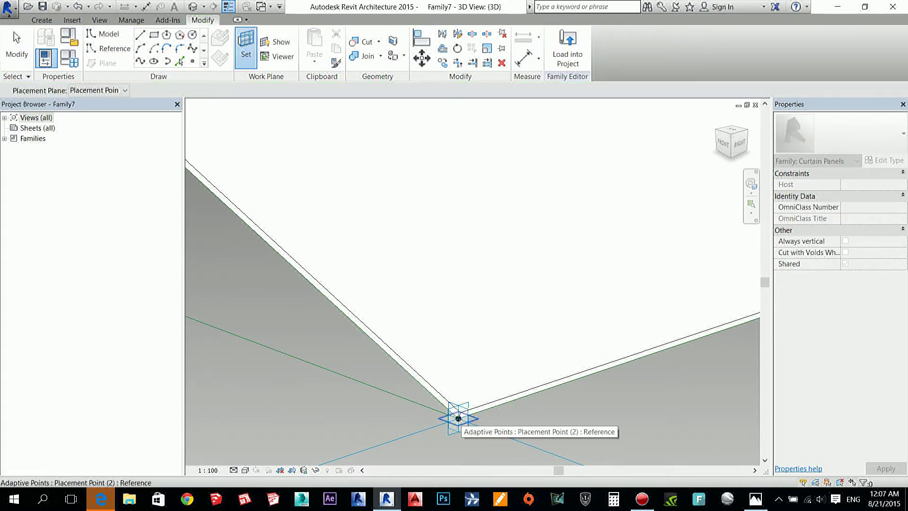
left_click(459, 418)
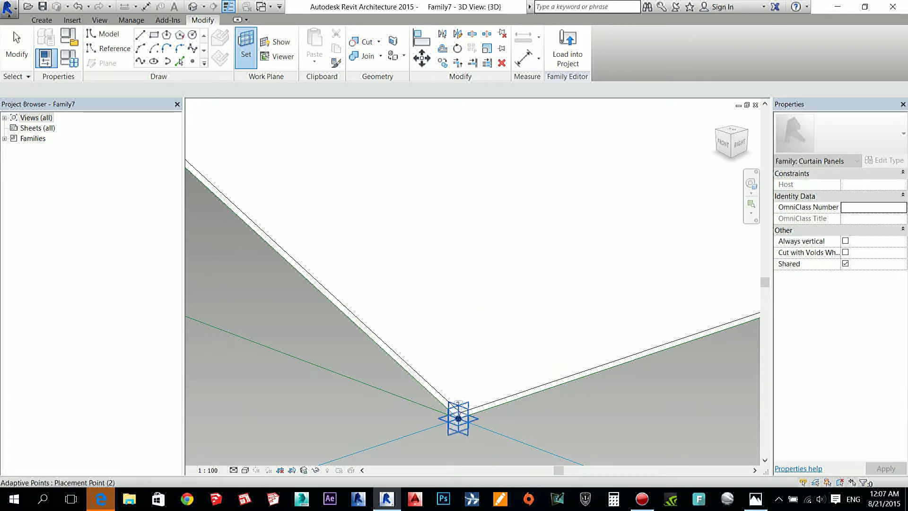
middle_click_drag(458, 419, 448, 367)
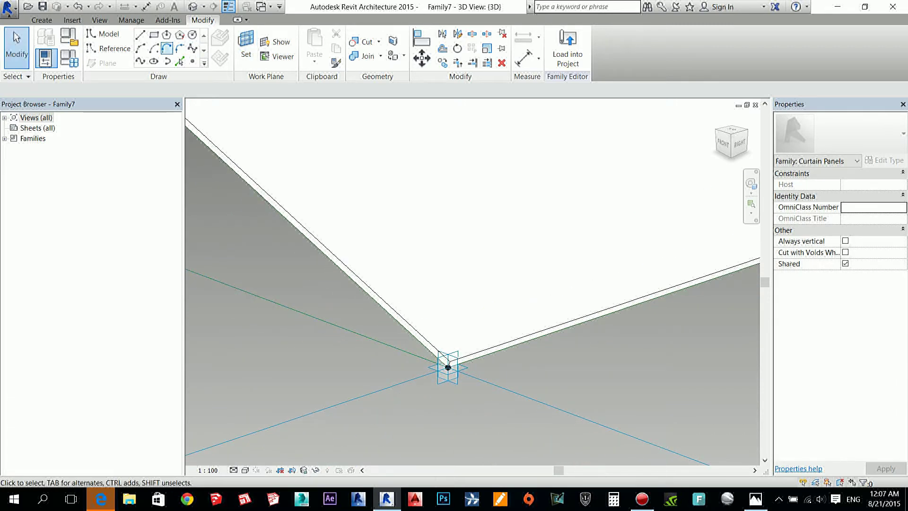
- Draw a model-line circle with a radius of about 0.015, centred on placement point 2
left_click(192, 34)
scroll(451, 379, "up", 4)
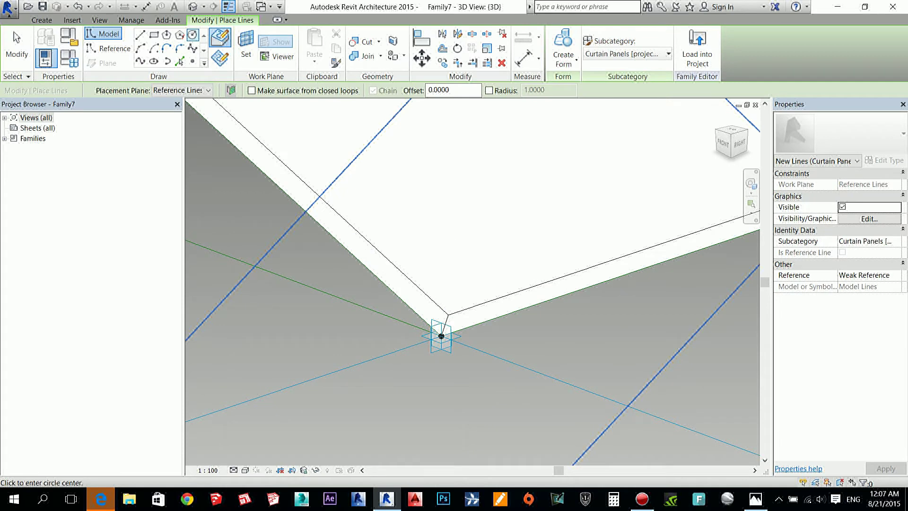
left_click(442, 337)
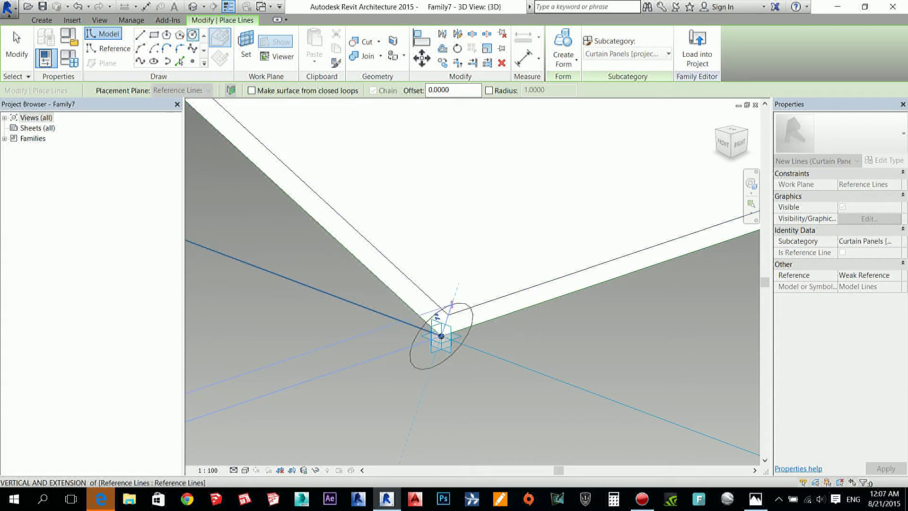
left_click(451, 305)
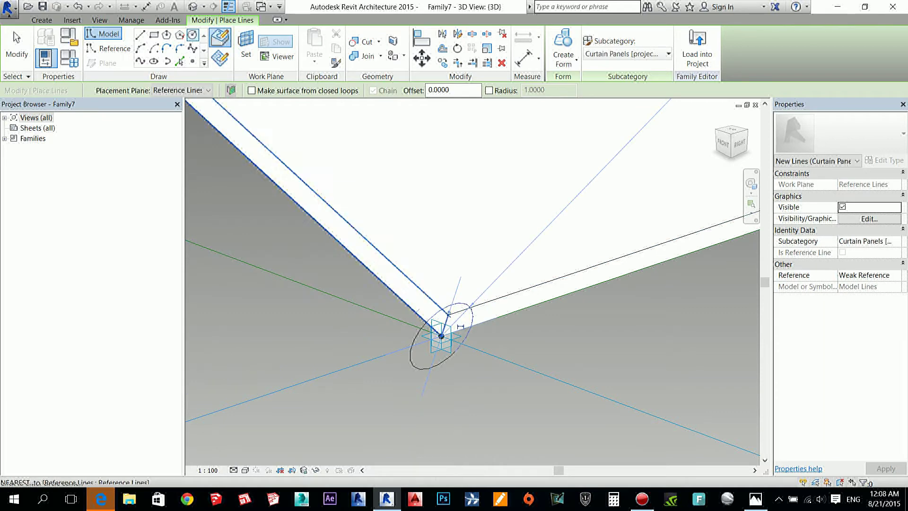
key("Escape")
key("Escape")
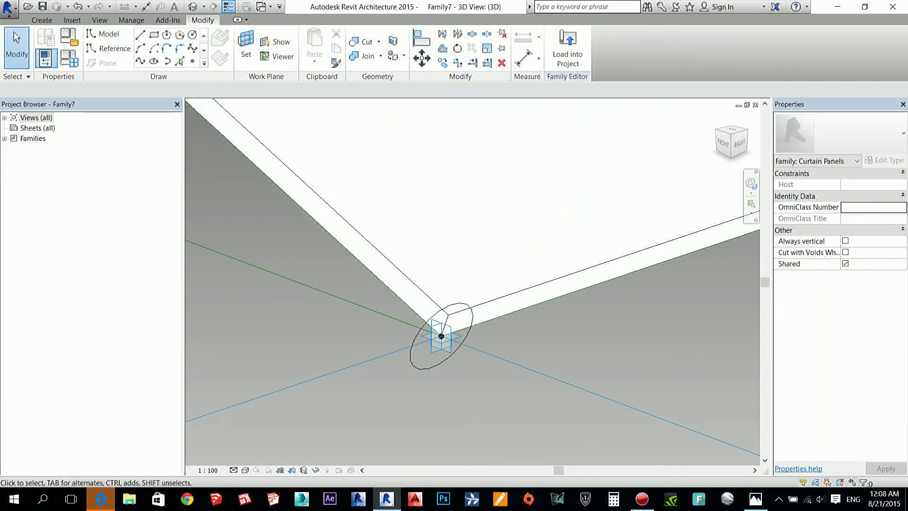
- Set the radius of the circle at placement point 2 to 0.02
left_click(469, 324)
left_click(454, 316)
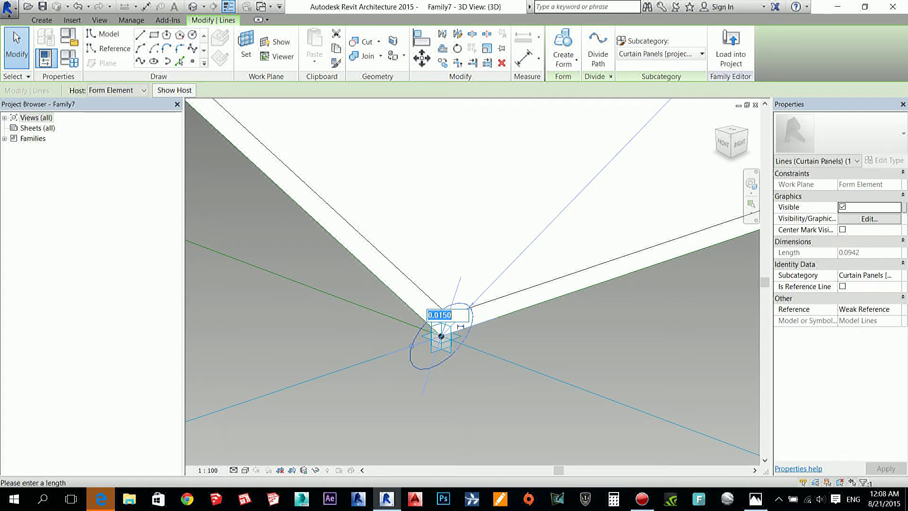
key("Escape")
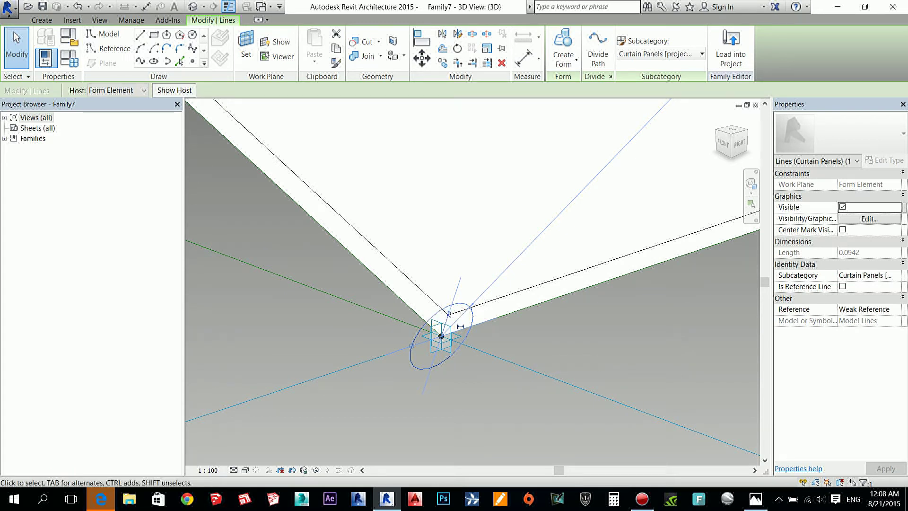
scroll(446, 397, "down", 3)
scroll(444, 389, "up", 1)
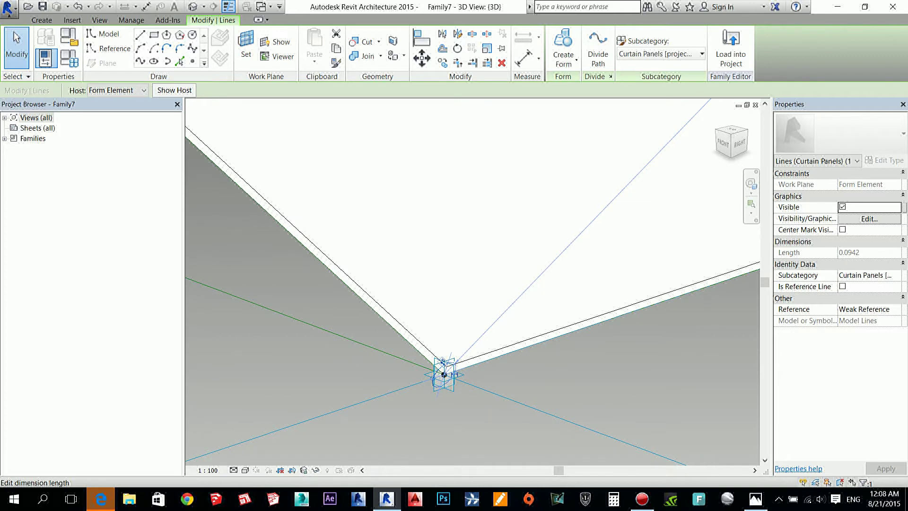
left_click(443, 374)
type(".02")
key("Return")
key("Escape")
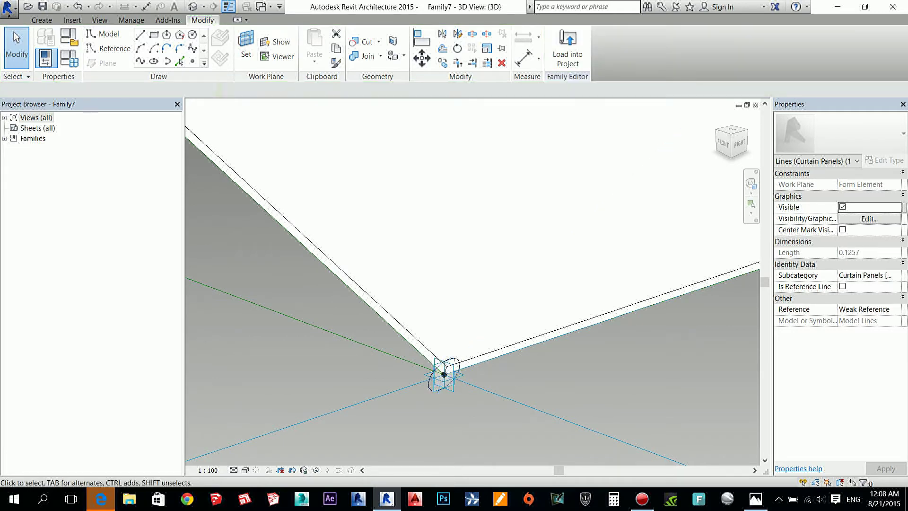
scroll(467, 415, "down", 3)
scroll(458, 416, "up", 1)
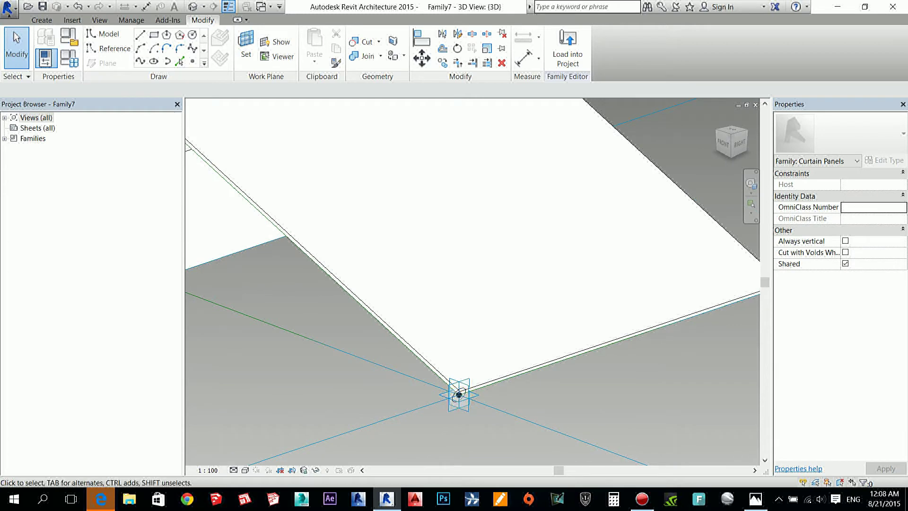
- Create a solid form from the circle at placement point 2, using the sloped reference line as its path
key("Tab")
key("Tab")
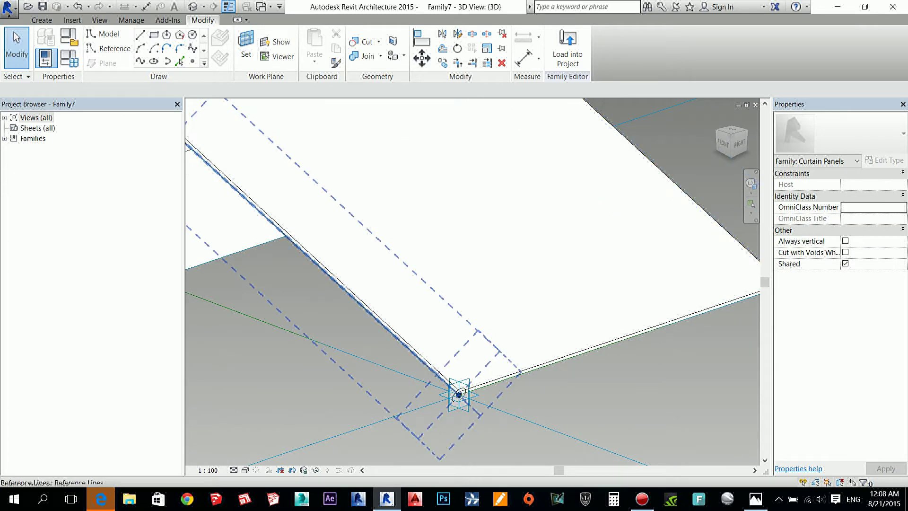
left_click(459, 394)
scroll(487, 365, "up", 2)
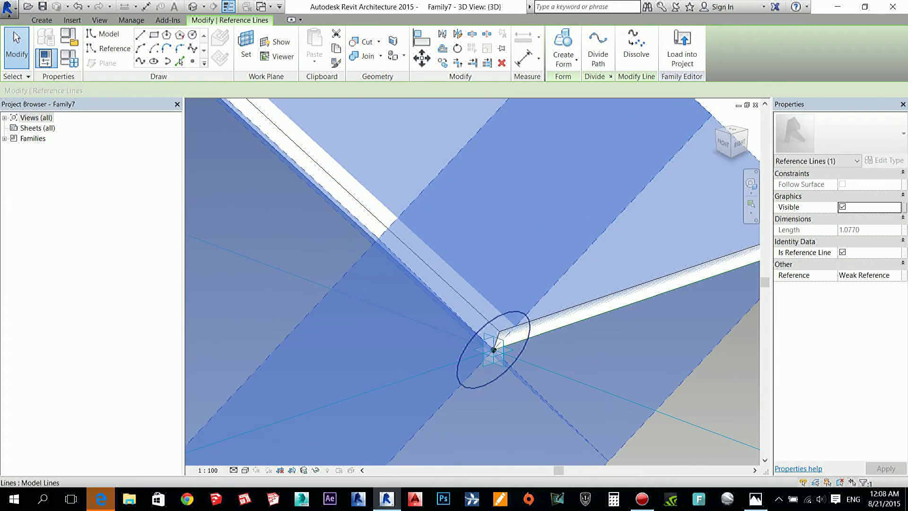
left_click(463, 381, "ctrl")
scroll(466, 384, "down", 3)
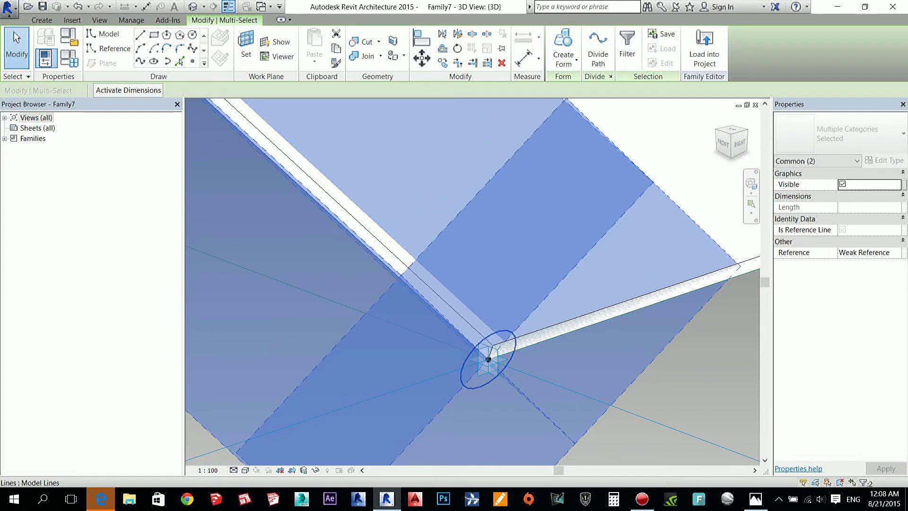
left_click(563, 54)
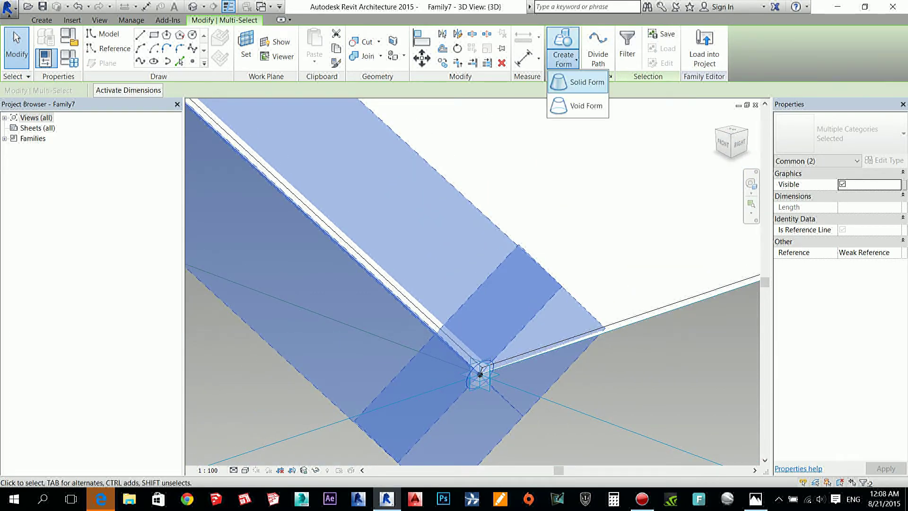
left_click(587, 81)
scroll(481, 375, "down", 4)
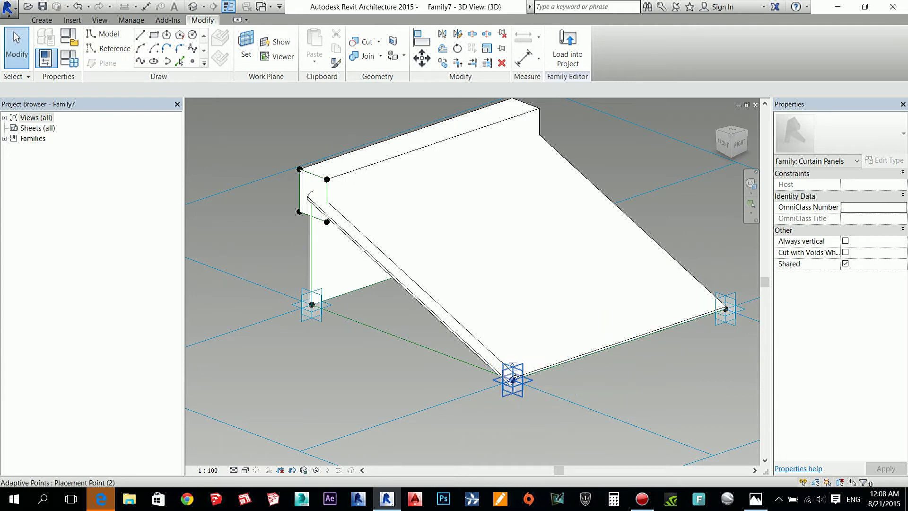
- Set the work plane to the sloped reference line's plane at placement point 3, the glass panel's other lower corner
middle_click_drag(513, 378, 182, 328, "shift")
scroll(492, 371, "up", 3)
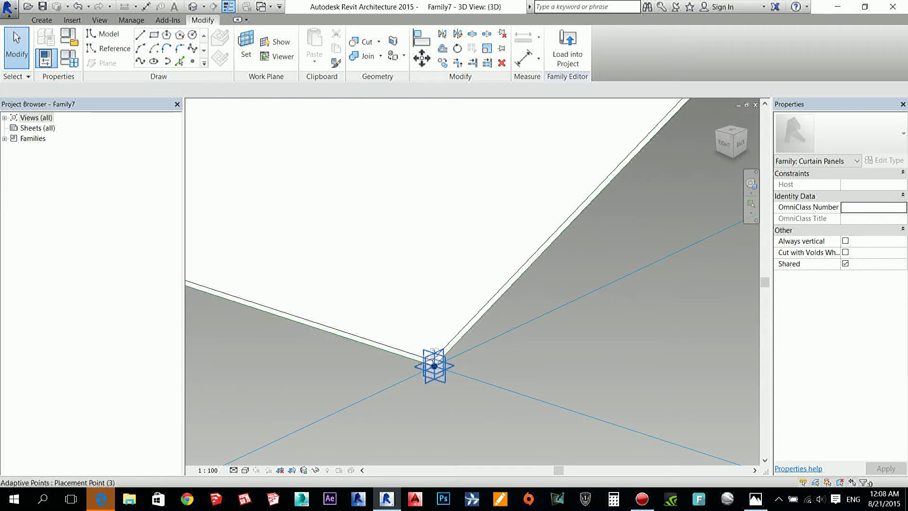
left_click(434, 366)
left_click(246, 47)
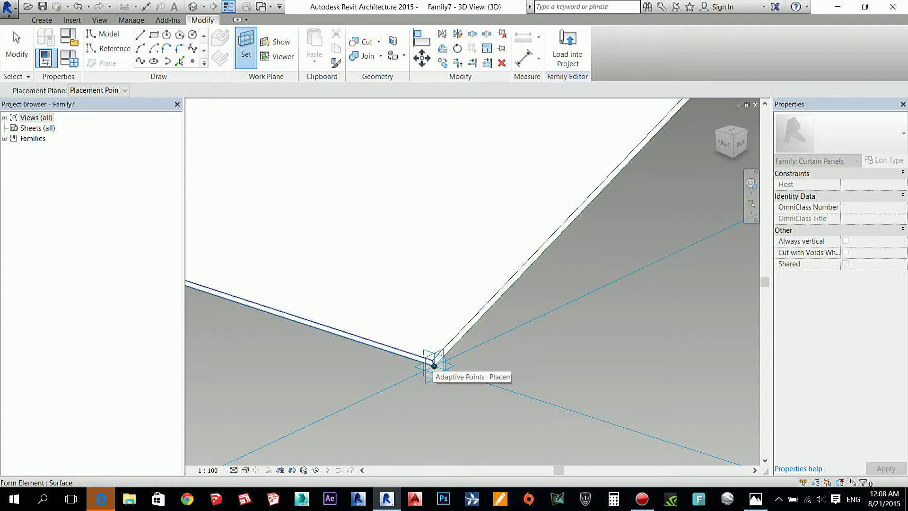
key("Escape")
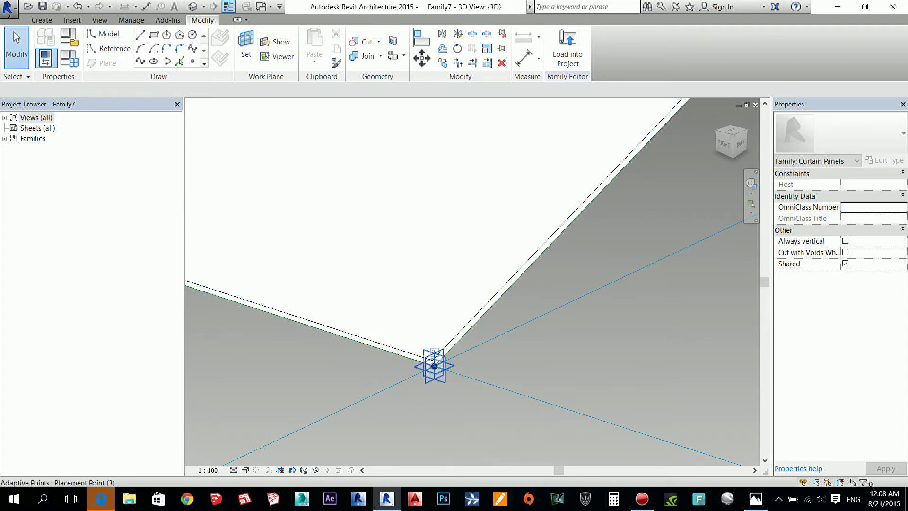
- Draw a reference-line circle with a radius of 0.02, centred on placement point 3
left_click(110, 48)
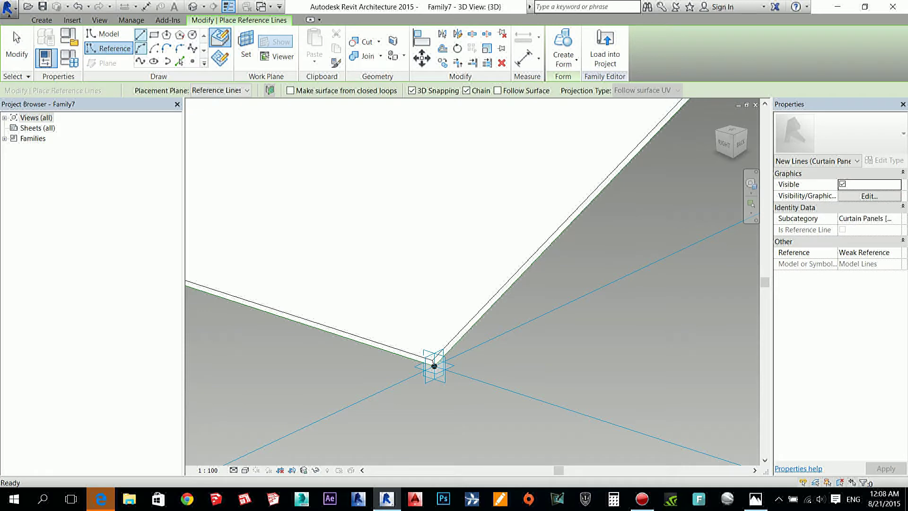
scroll(445, 368, "up", 3)
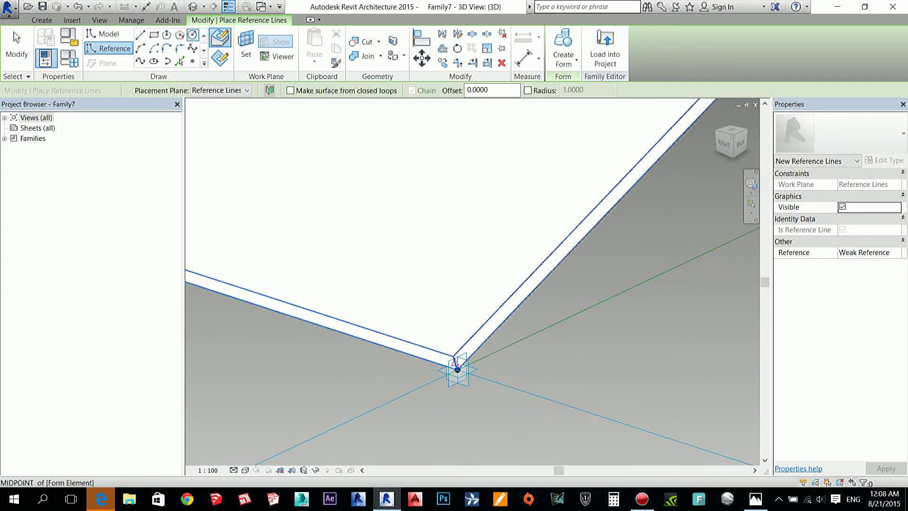
left_click(457, 370)
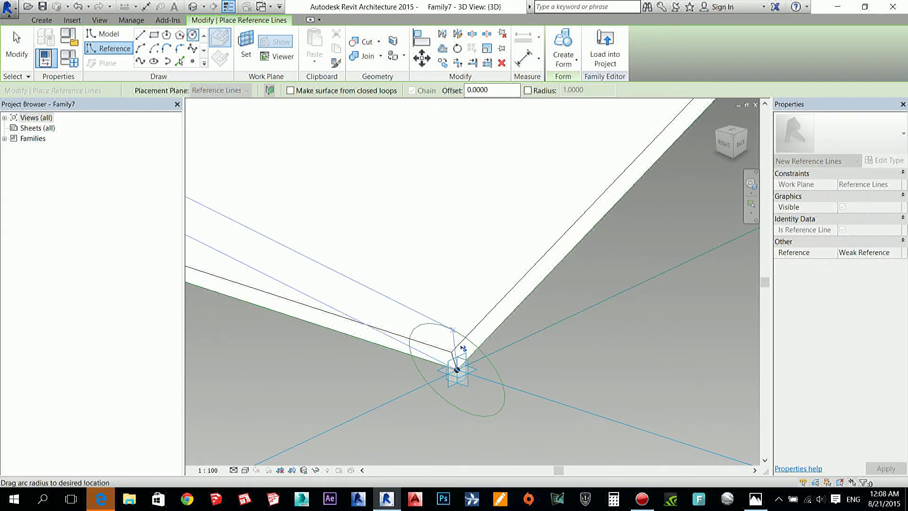
key("Escape")
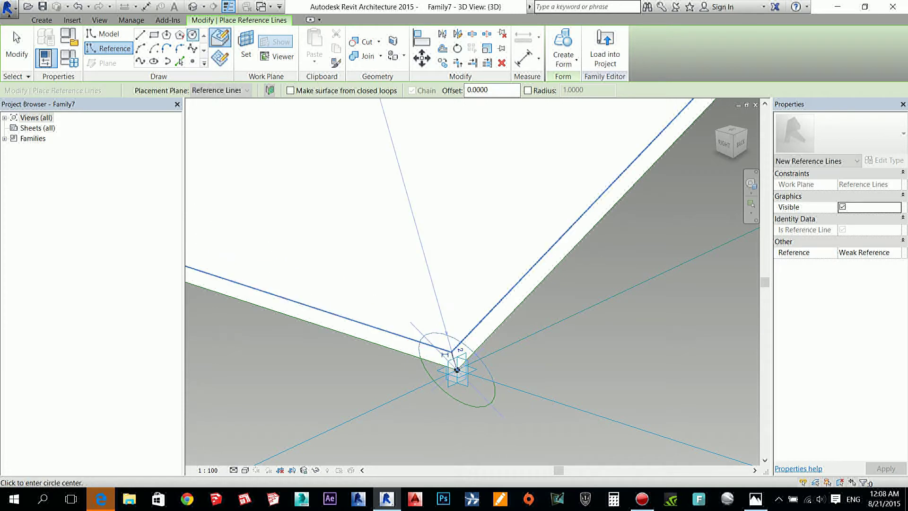
key("Escape")
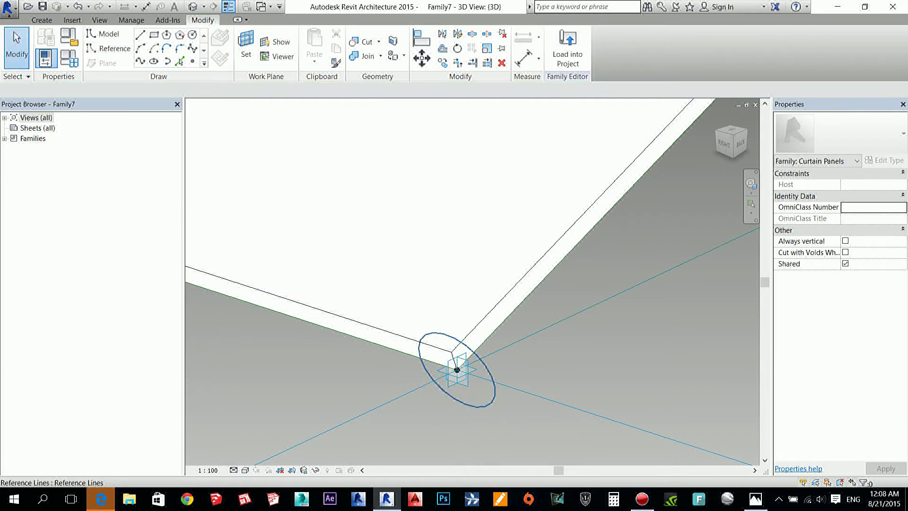
left_click(461, 344)
left_click(441, 355)
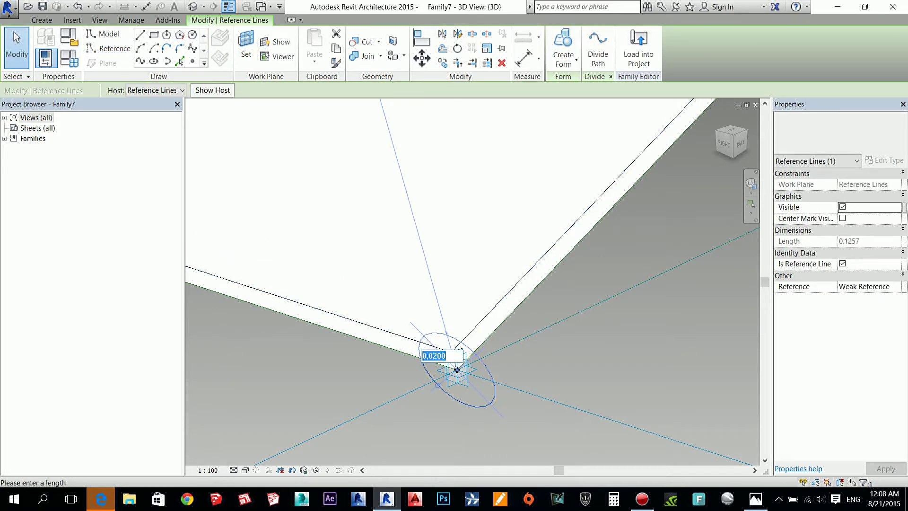
key("Escape")
key("Escape")
scroll(511, 309, "down", 2)
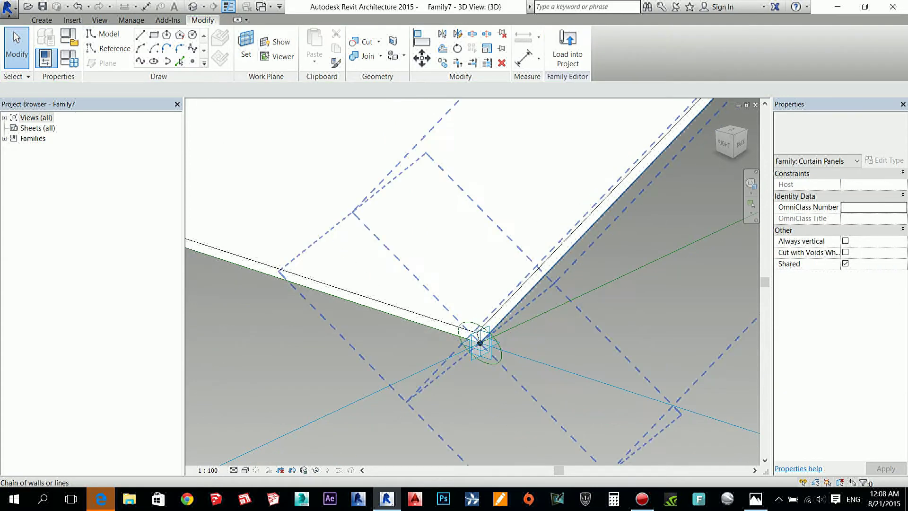
scroll(515, 314, "down", 2)
left_click(514, 314)
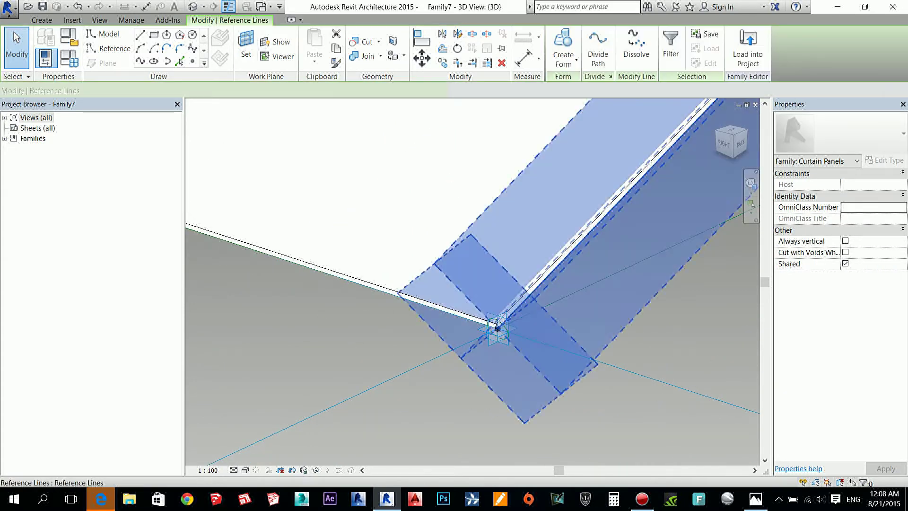
scroll(528, 327, "down", 2)
key("Escape")
- Create a solid form from the circle at placement point 3, using the adjoining sloped reference line as its path
middle_click_drag(511, 327, 440, 395)
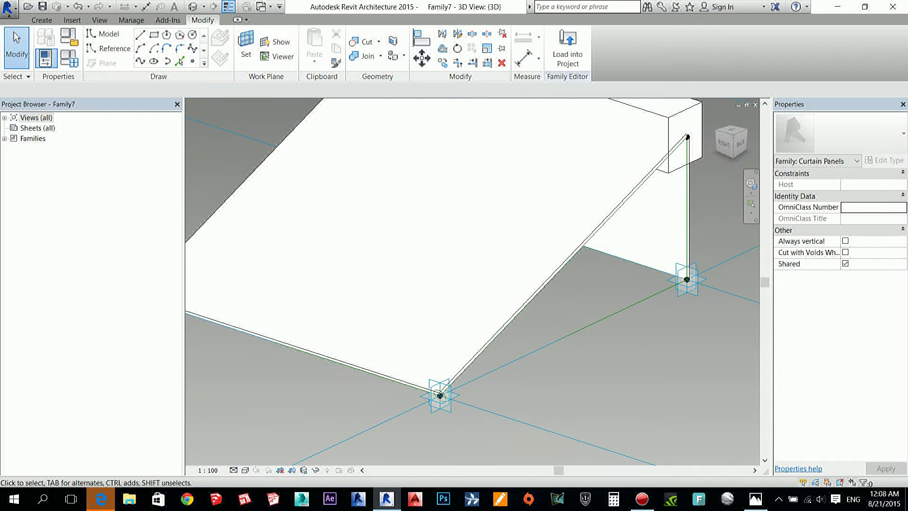
key("Tab")
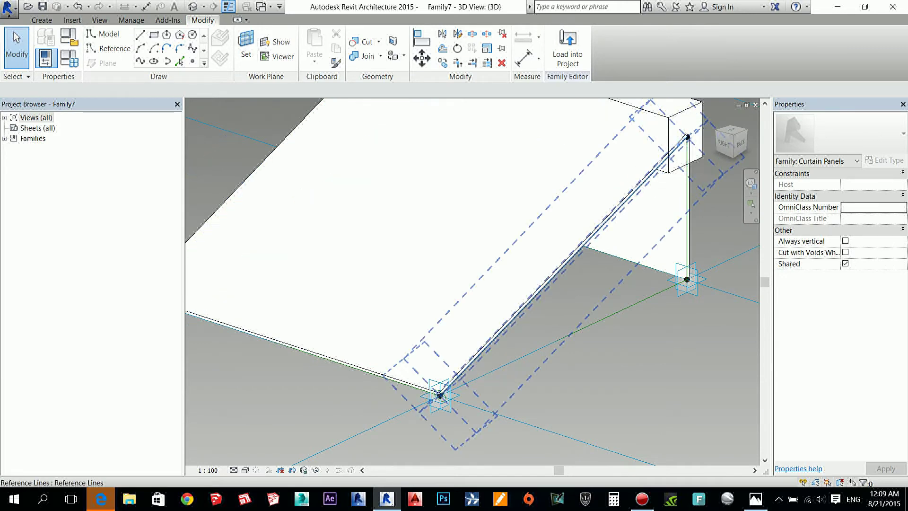
left_click(440, 396)
scroll(440, 395, "up", 4)
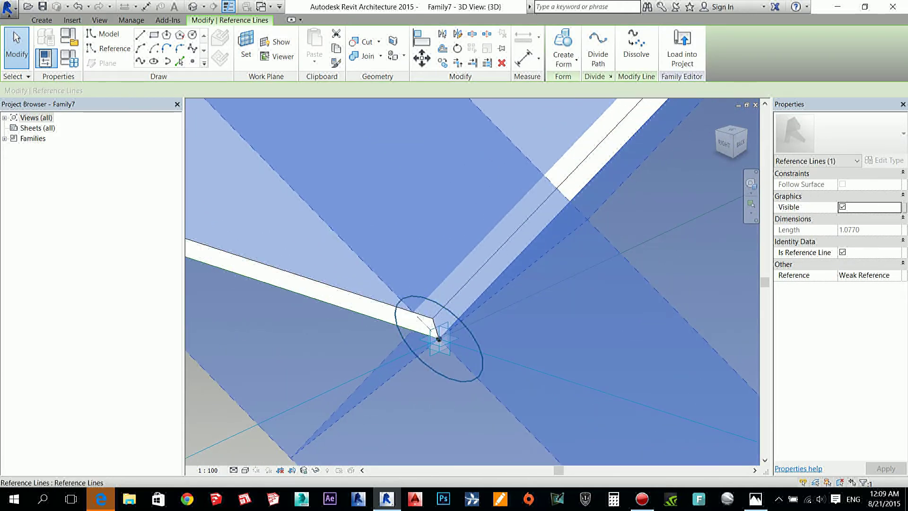
left_click(439, 338, "ctrl")
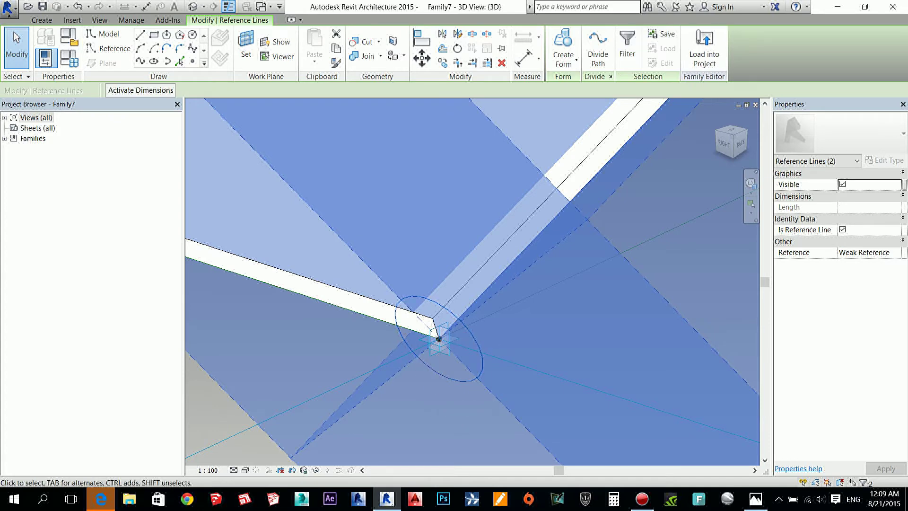
left_click(563, 54)
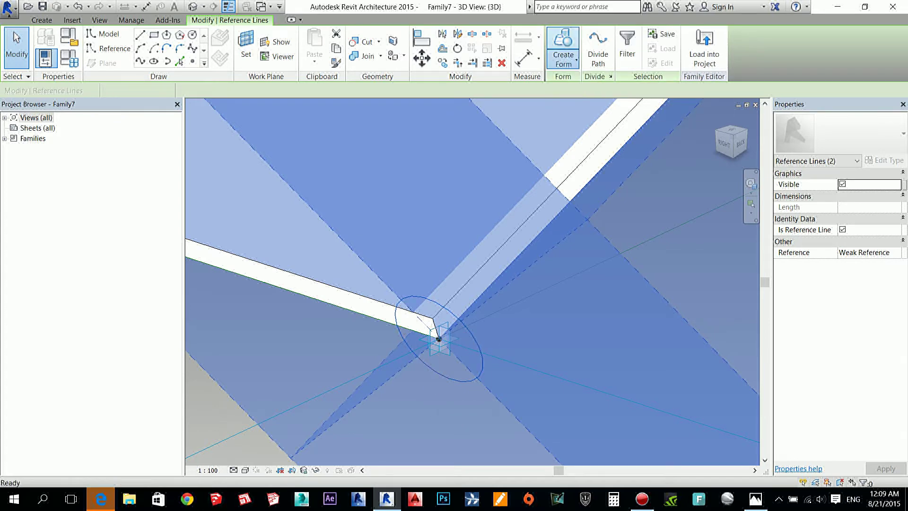
- Link the material of the vertical and sloped panels to a new type-based family parameter named Glass Mat
middle_click_drag(439, 338, 663, 392, "shift")
middle_click_drag(663, 392, 490, 392)
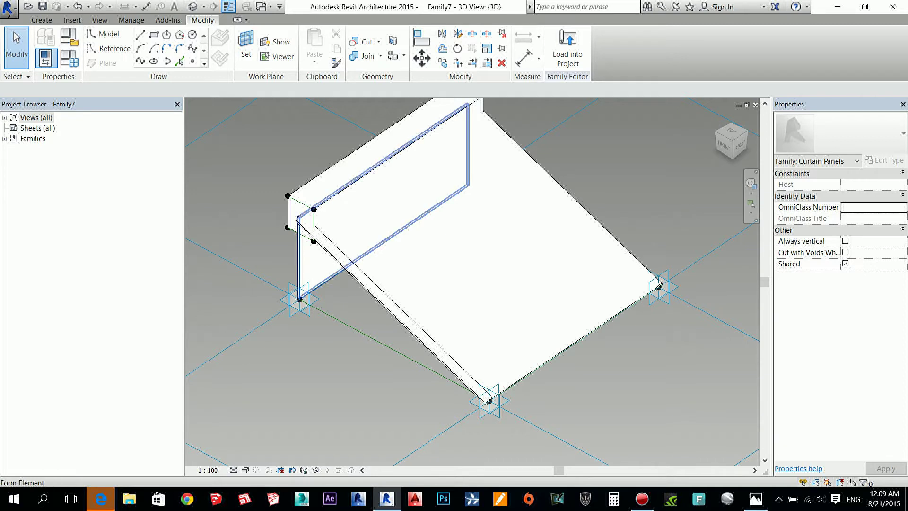
left_click(298, 219)
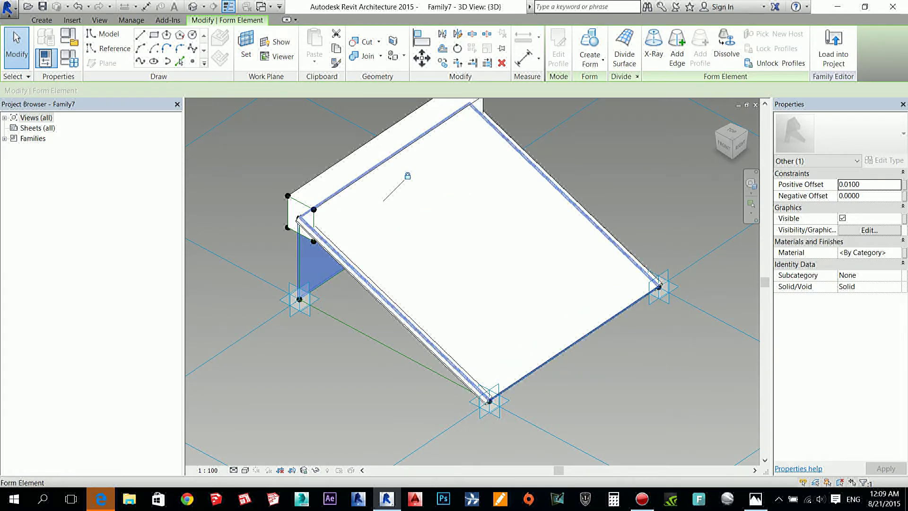
left_click(568, 349, "ctrl")
mouse_move(567, 369)
middle_mouse_down("shift")
mouse_move(371, 360)
mouse_move(567, 367)
middle_mouse_up("shift")
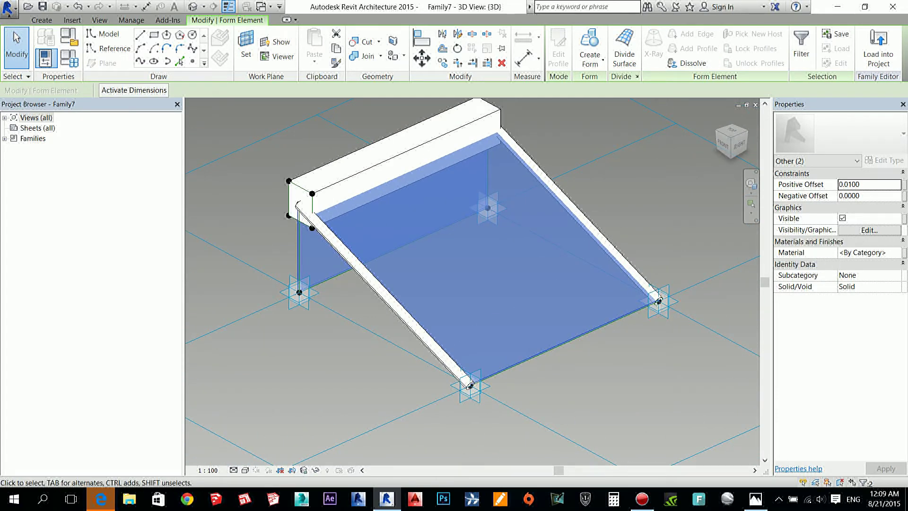
left_click(904, 253)
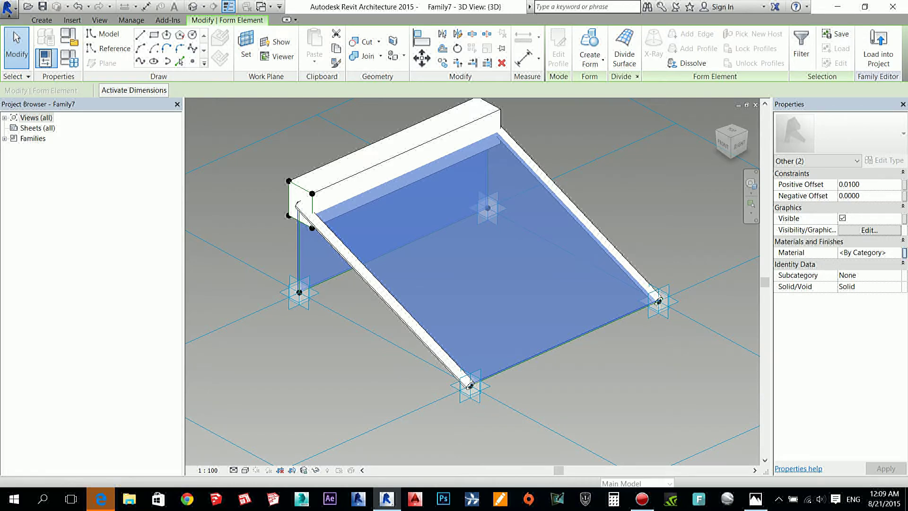
left_click(400, 318)
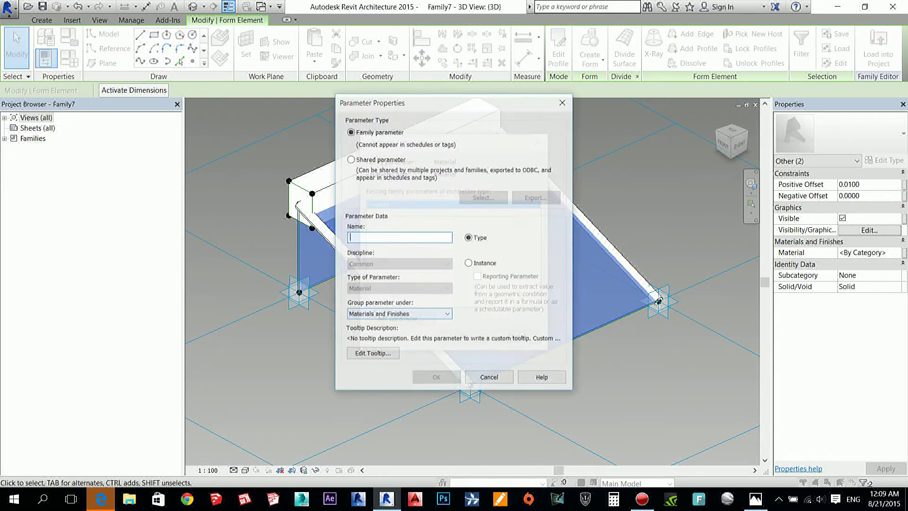
type("Glass Mat")
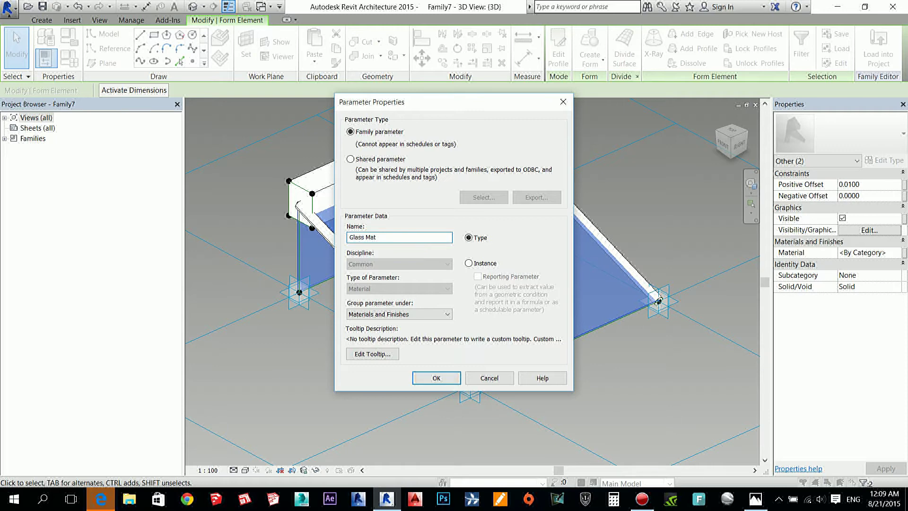
key("Return")
left_click(463, 337)
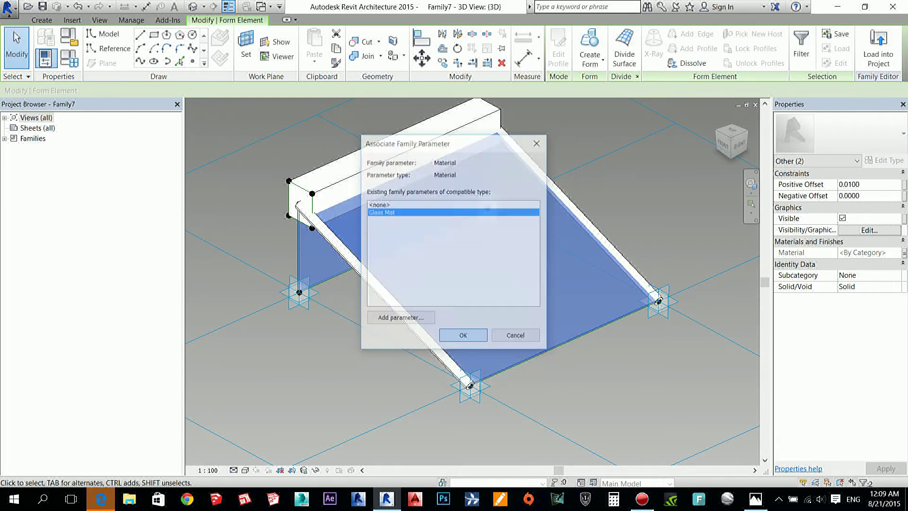
- Choose the Glass material as the value of the Glass Mat parameter in the family types
left_click(69, 58)
key("f")
key("t")
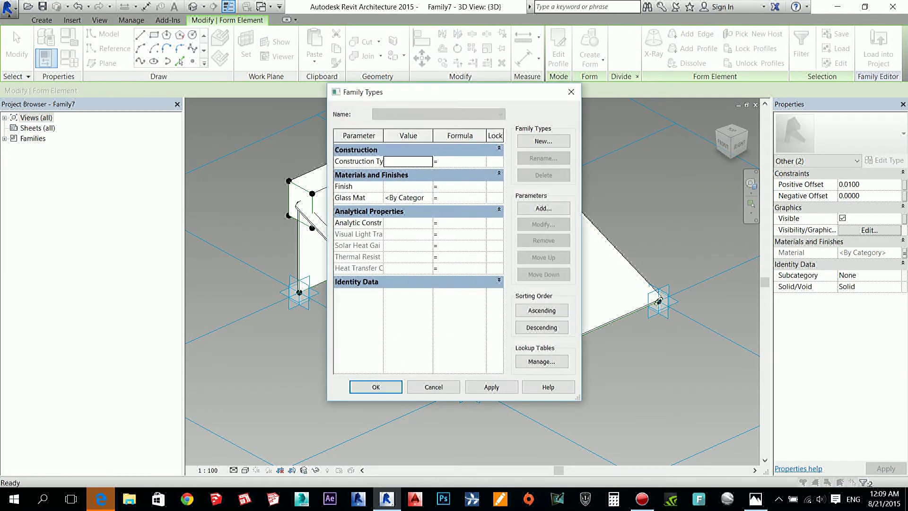
left_click(407, 198)
left_click(428, 198)
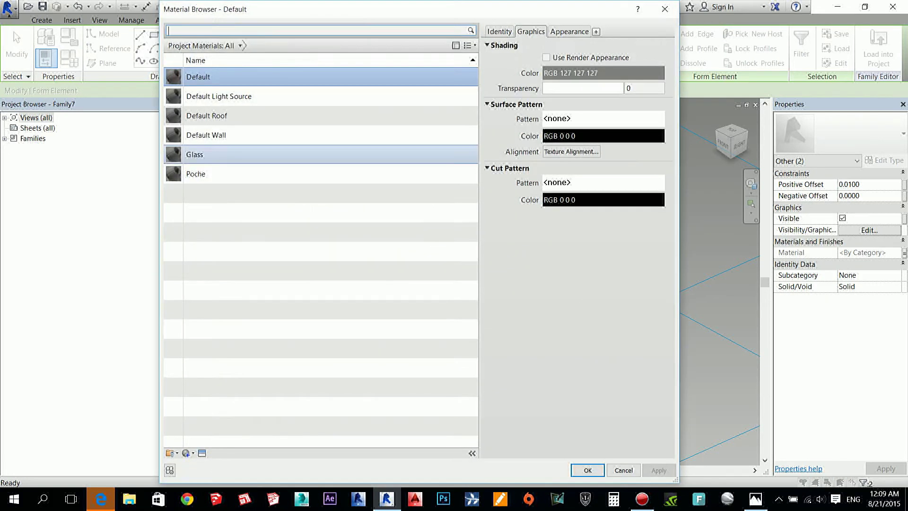
left_click(194, 154)
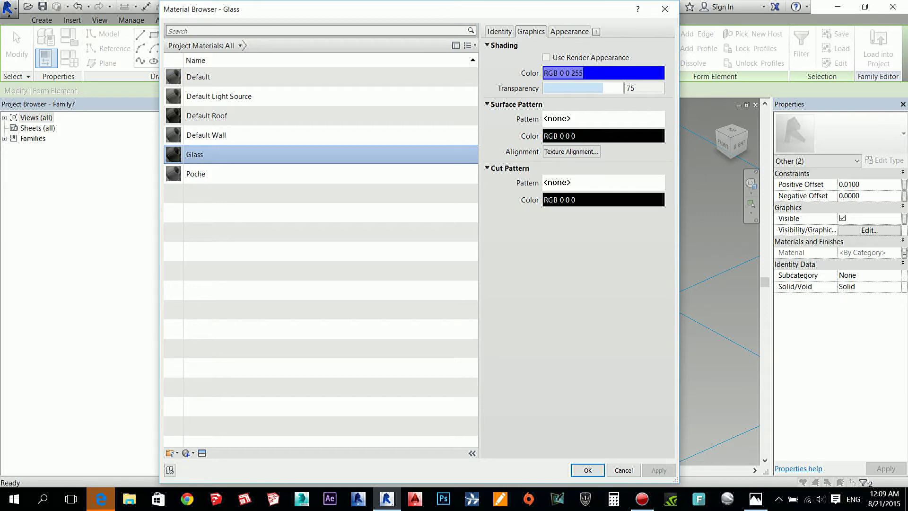
- Open the asset browser for the Glass material and look through the Autodesk Physical Assets categories
left_click(202, 453)
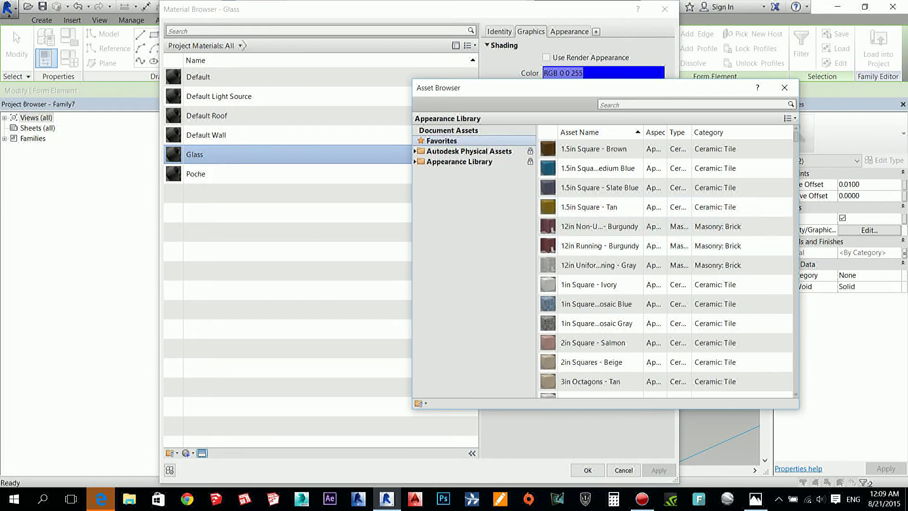
left_click(415, 151)
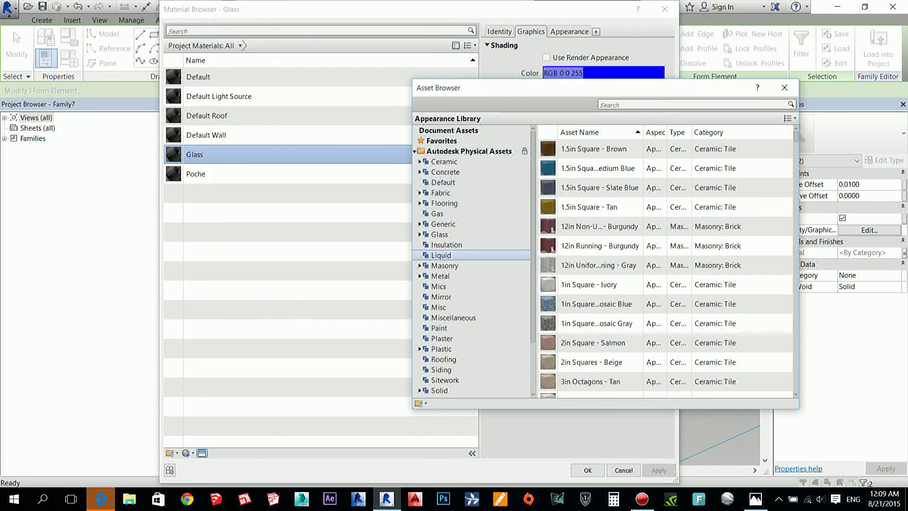
left_click(416, 151)
left_click(415, 151)
scroll(471, 203, "down", 2)
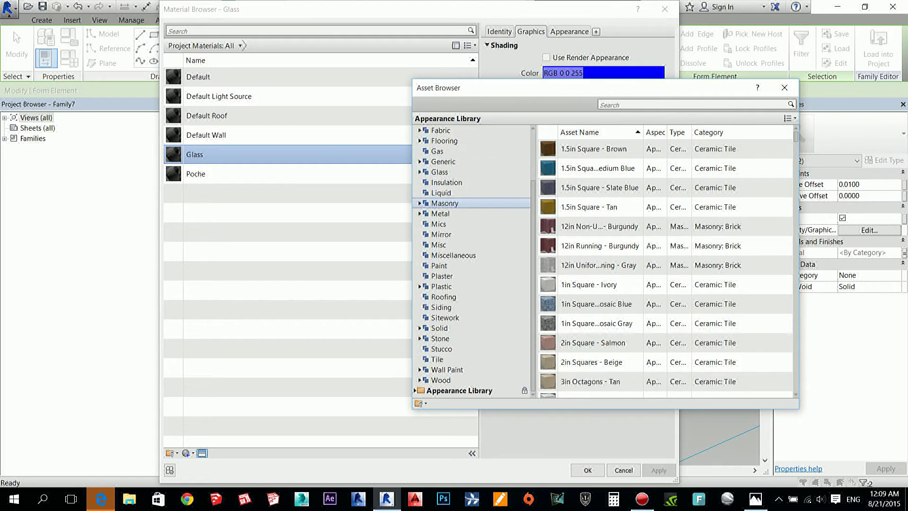
scroll(471, 244, "up", 2)
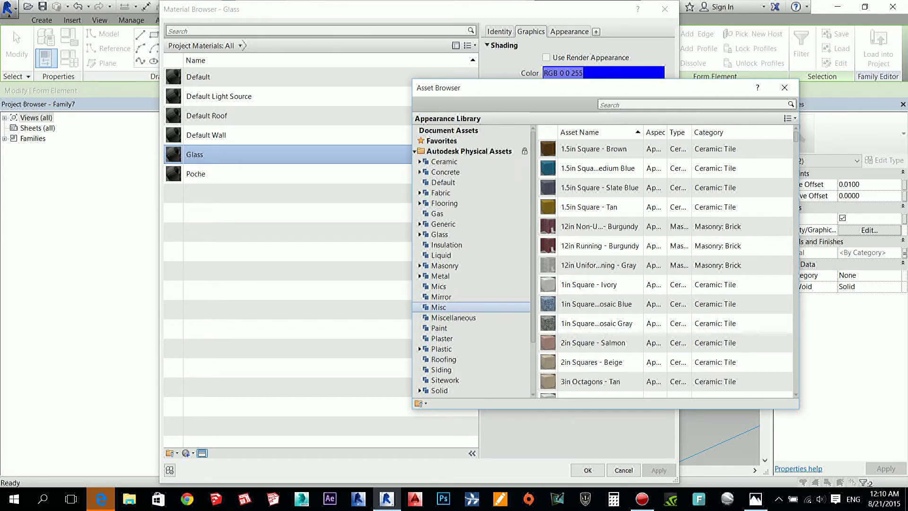
key("d")
key("Up")
key("Up")
key("Up")
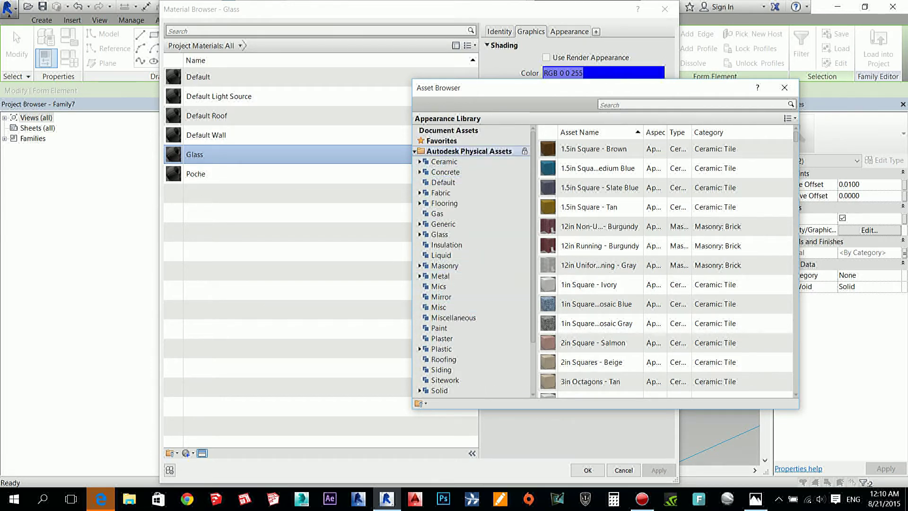
key("Left")
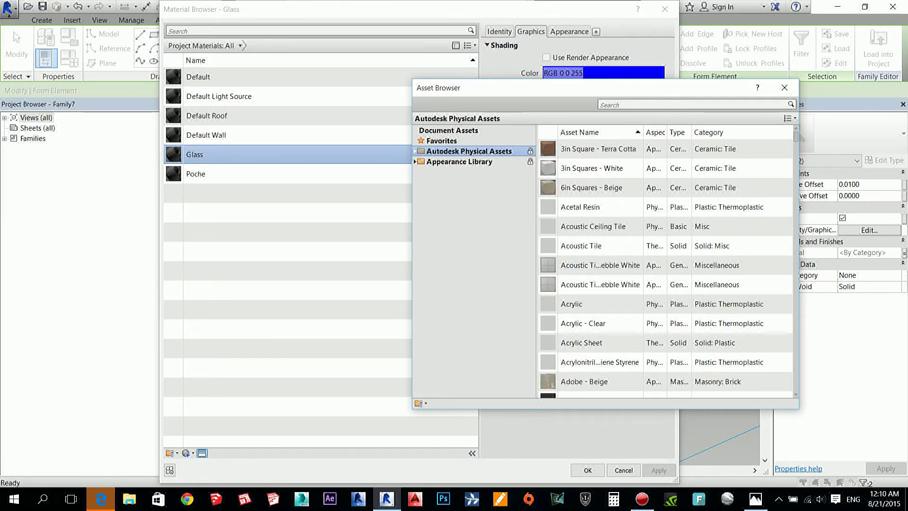
- Replace the Glass material's appearance with the Clear - Green 1 asset from the Glass category of the Appearance Library
key("Down")
key("Right")
key("f")
key("f")
key("g")
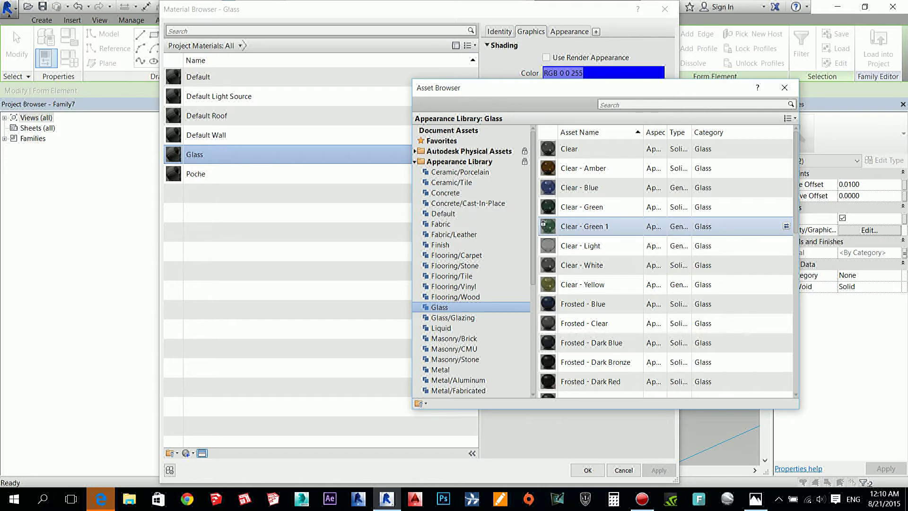
left_click(786, 226)
scroll(663, 378, "down", 1)
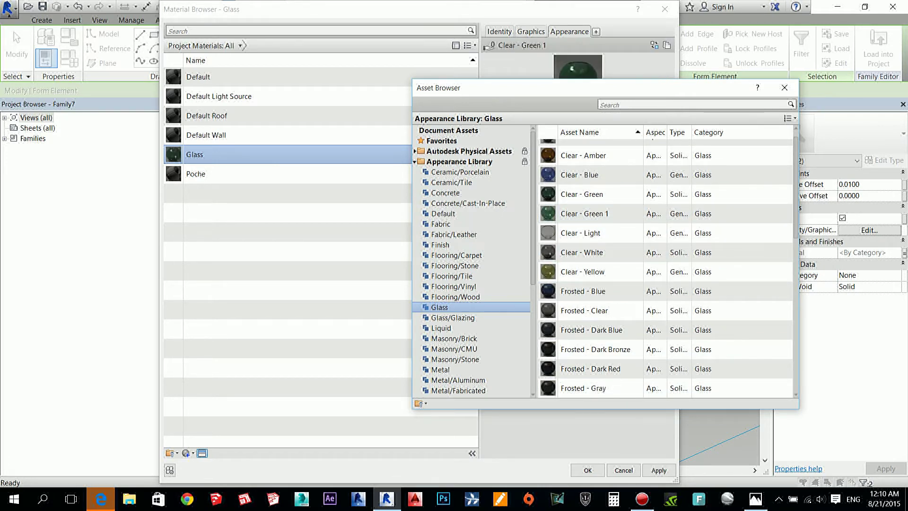
left_click(784, 88)
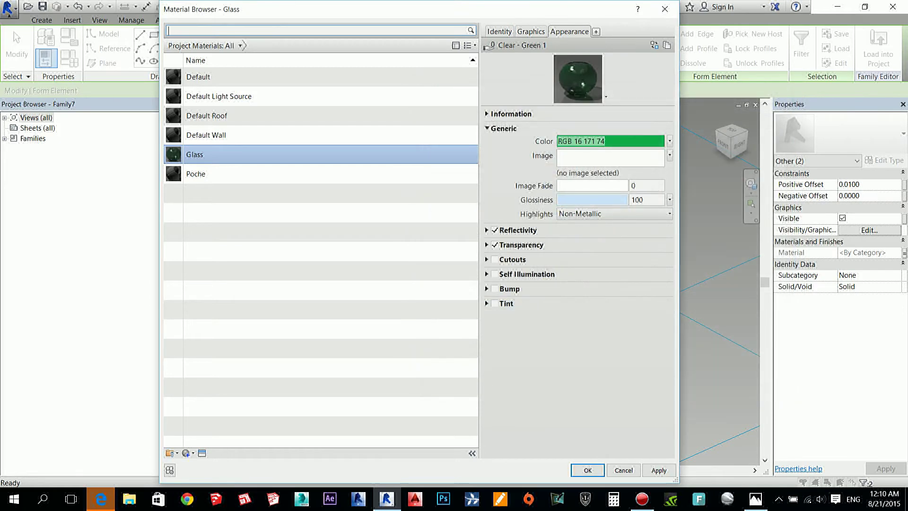
- Set the Glass material's shading to use its render appearance, and accept the material and family type changes
left_click(531, 31)
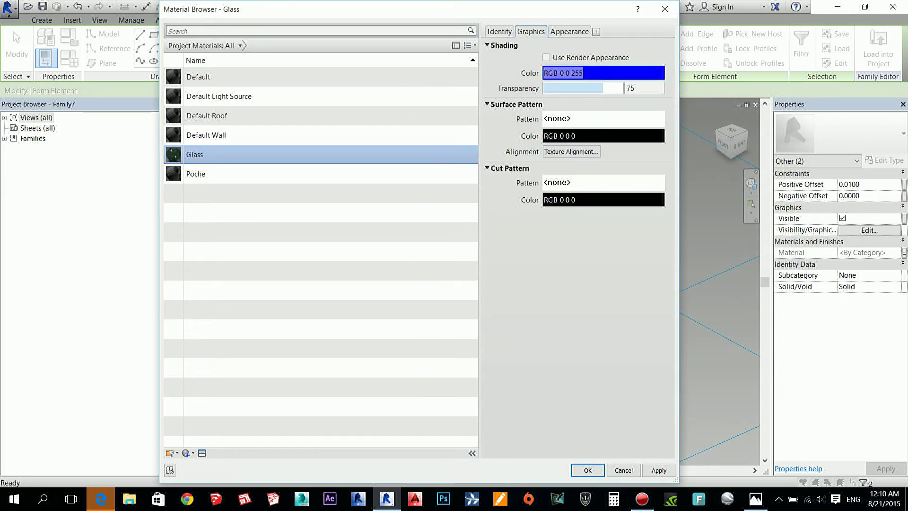
left_click(547, 57)
left_click(659, 470)
left_click(587, 470)
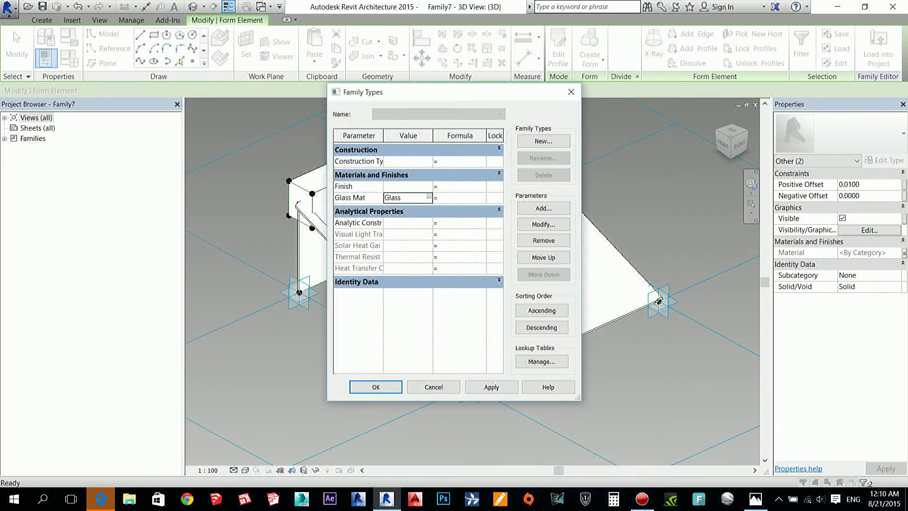
left_click(376, 387)
key("Escape")
- Link the material of the rectangular beam above the panels to a new type-based family parameter named Alum-W
middle_click_drag(388, 299, 387, 315)
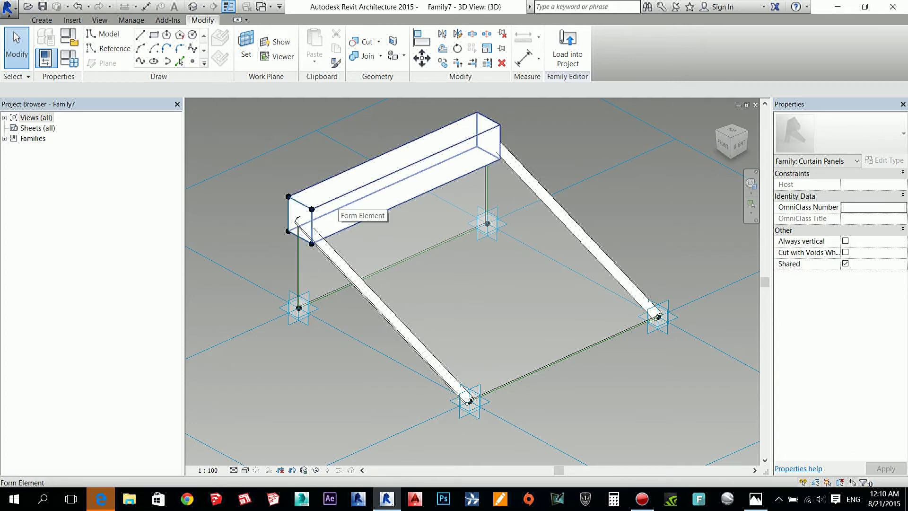
key("Tab")
key("Tab")
key("Tab")
key("Tab")
key("Tab")
key("Tab")
key("Tab")
key("Tab")
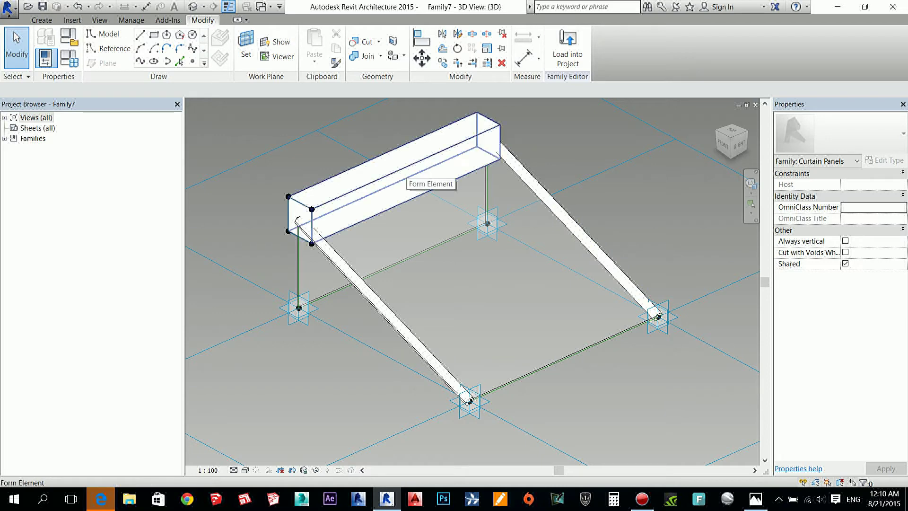
left_click(297, 221)
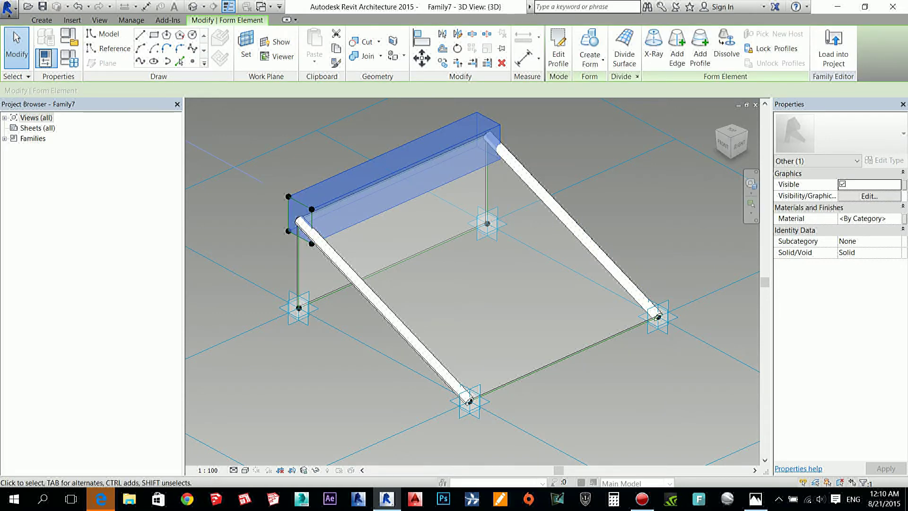
left_click(904, 219)
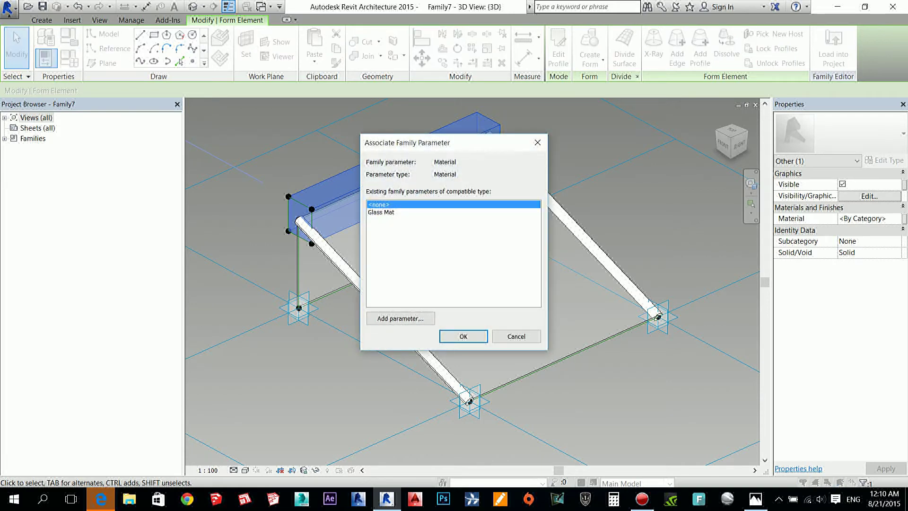
left_click(400, 319)
type("Alum-W")
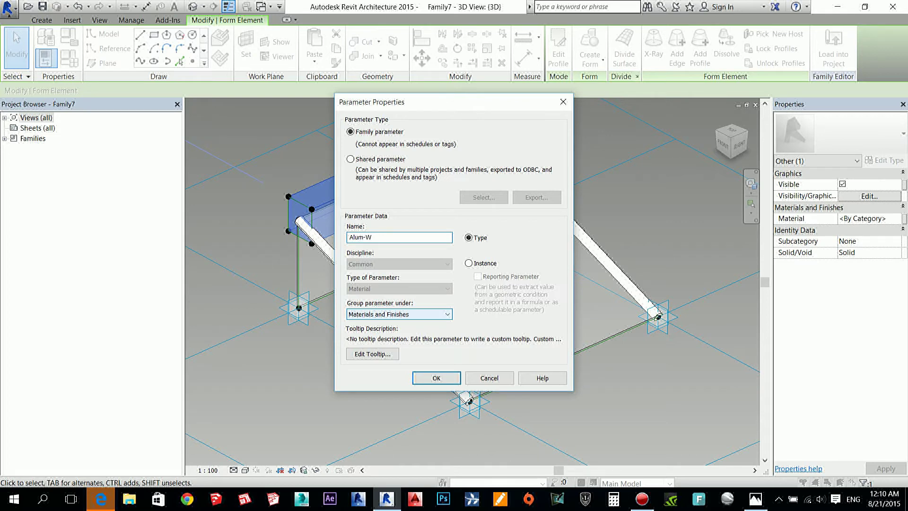
key("Return")
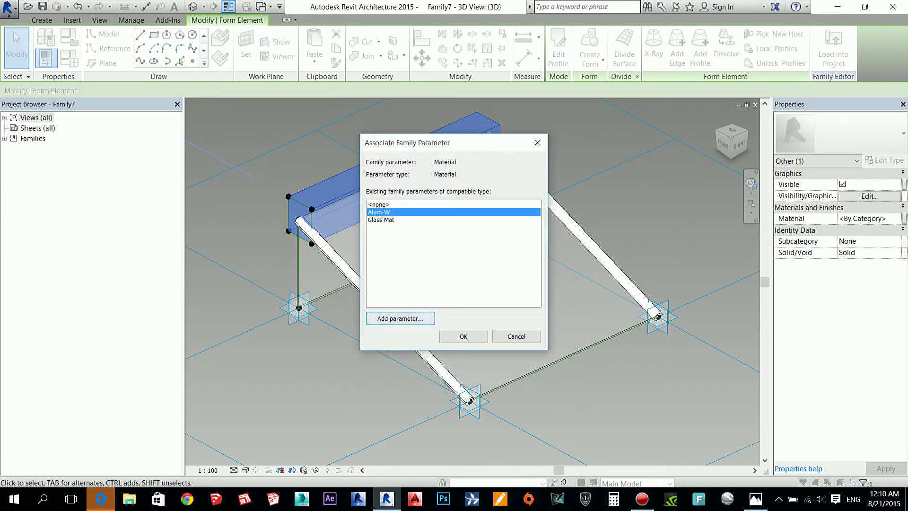
key("Tab")
key("Return")
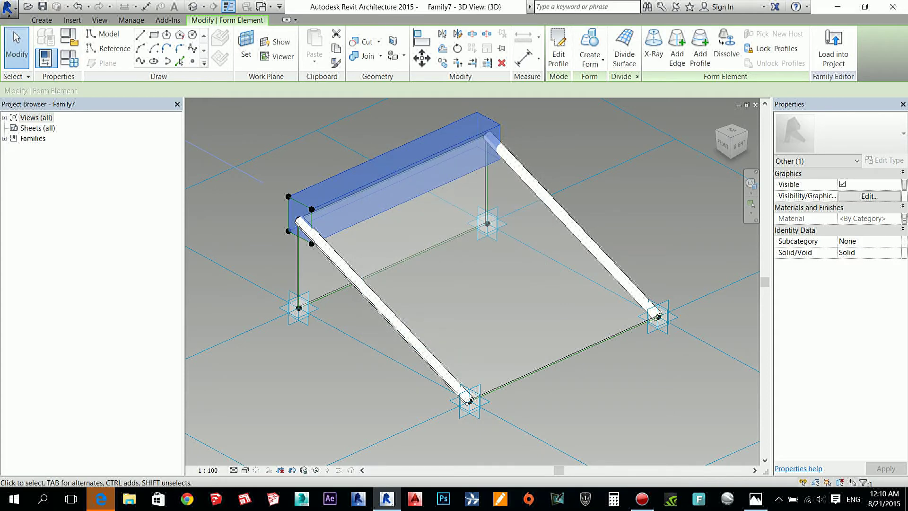
- Create a new material named Alum-W for the value of the Alum-W parameter in the family types
left_click(69, 58)
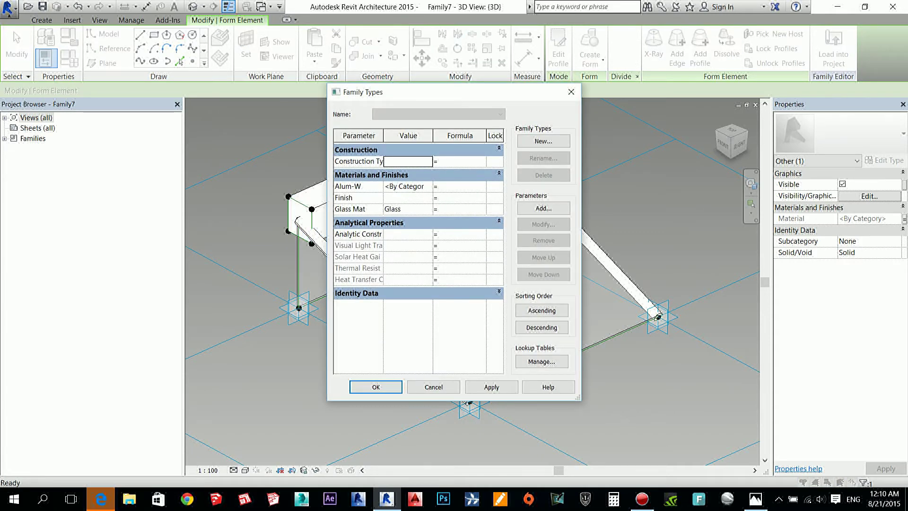
left_click(408, 186)
left_click(429, 186)
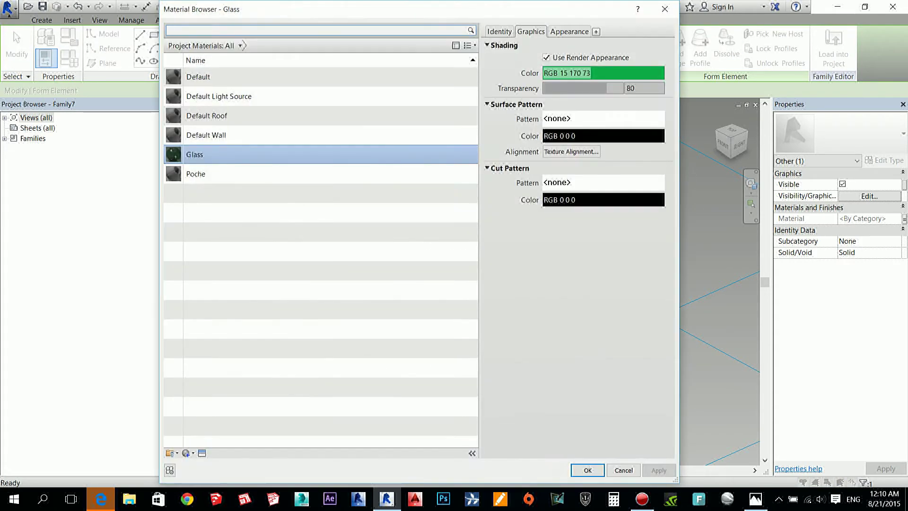
left_click(186, 453)
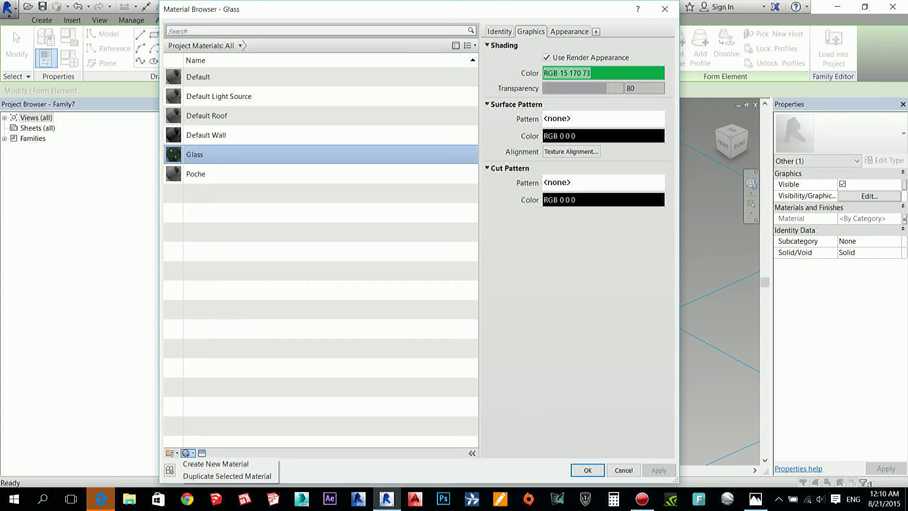
left_click(215, 464)
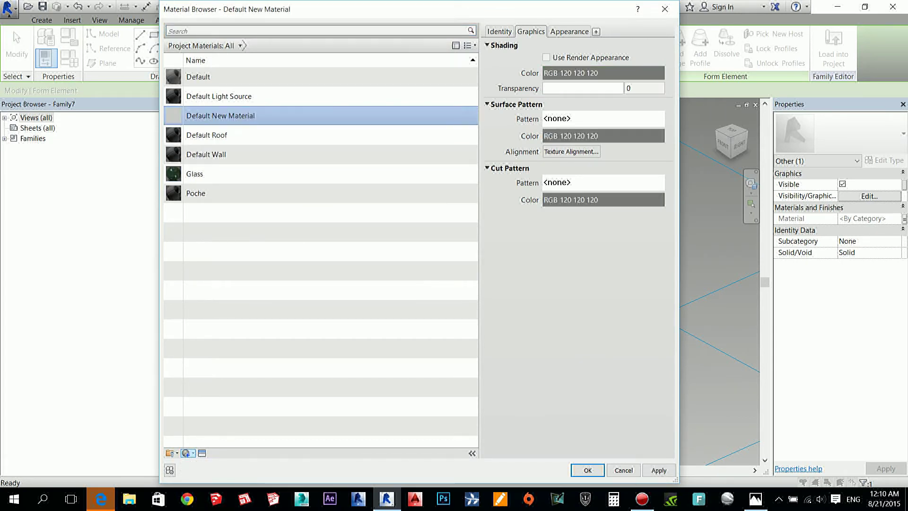
right_click(239, 116)
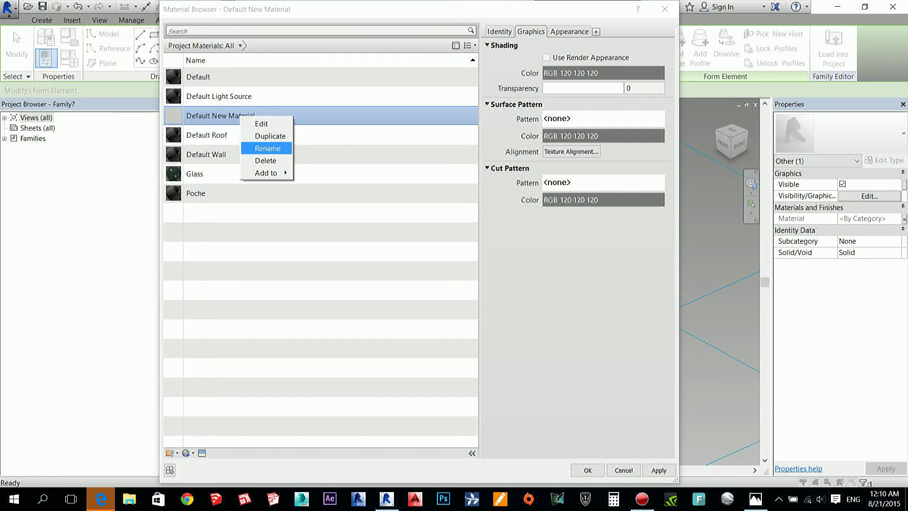
left_click(255, 148)
type("Alum-W")
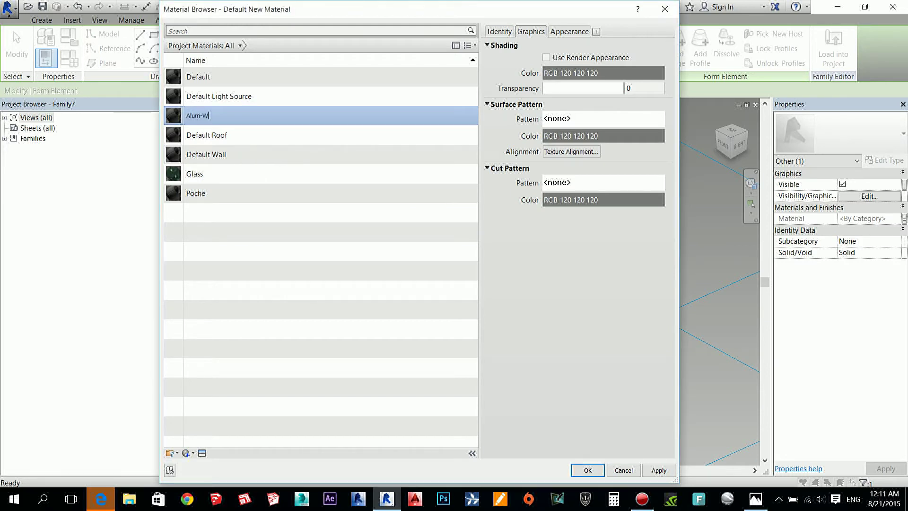
key("Return")
- Give the Alum-W material the Polished - Hammered appearance from the Metal/Aluminum category and accept it as the parameter's value
left_click(202, 454)
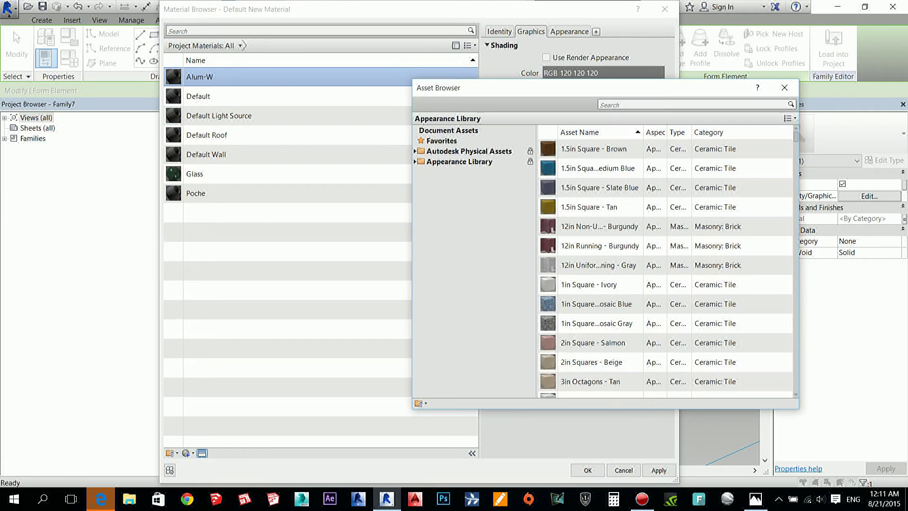
left_click(416, 161)
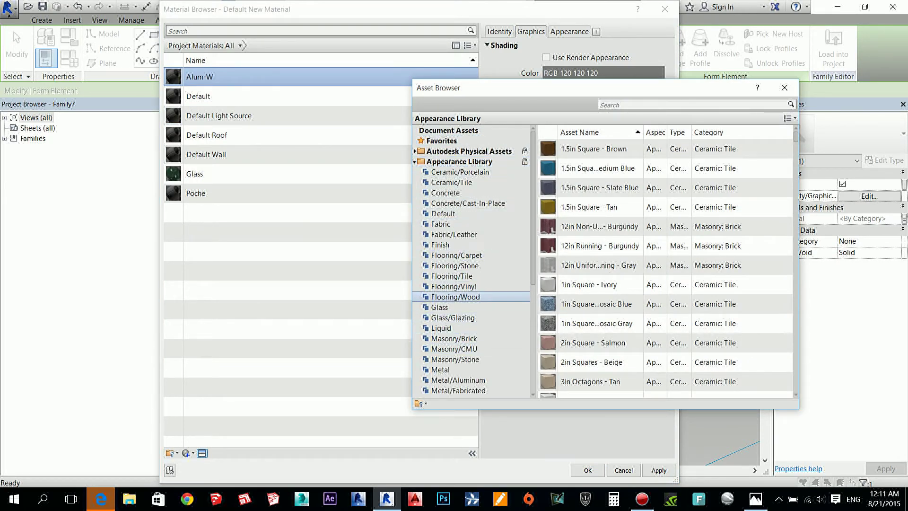
scroll(452, 298, "down", 2)
left_click(457, 317)
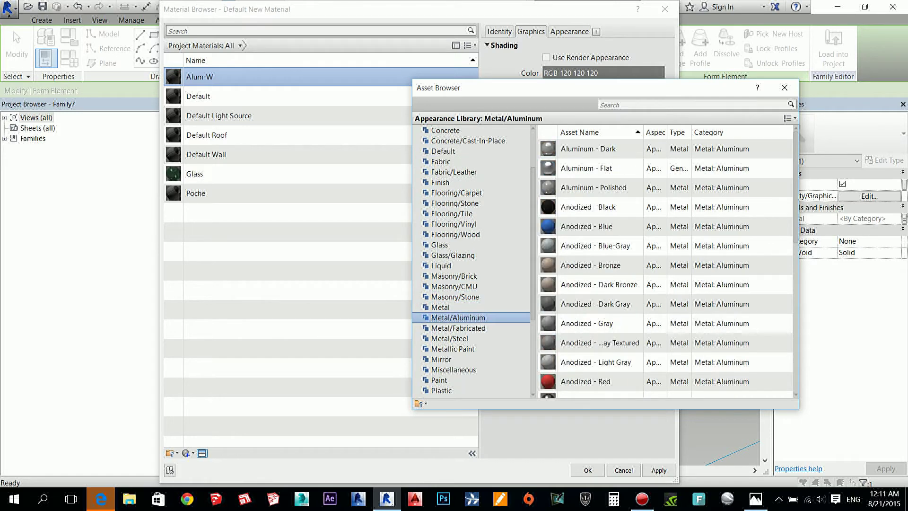
scroll(596, 265, "down", 3)
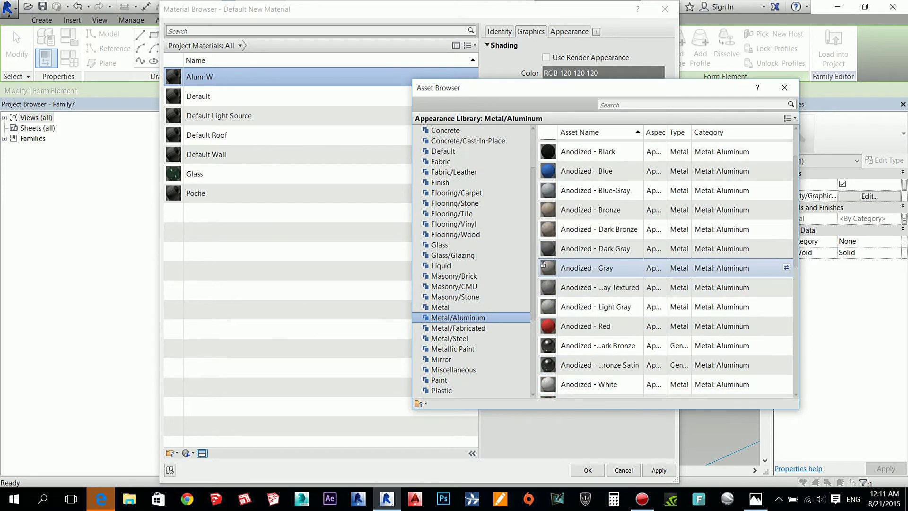
scroll(597, 316, "down", 10)
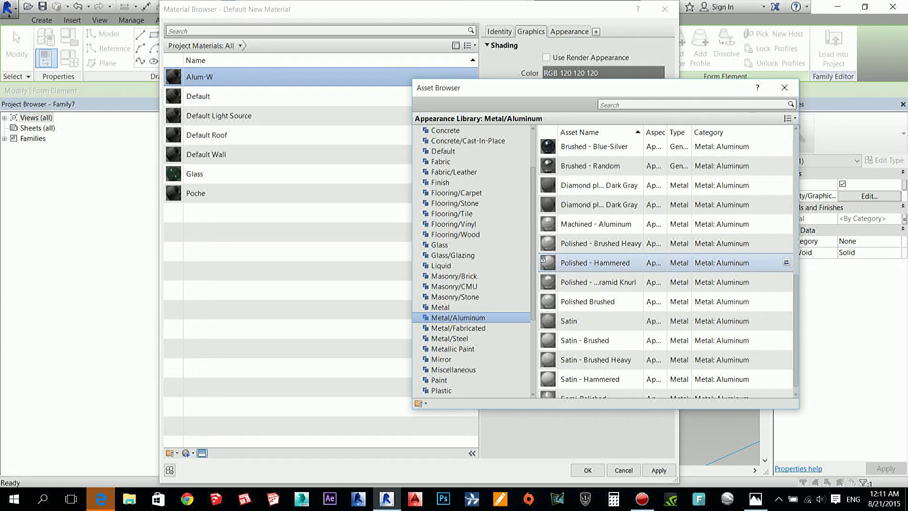
left_click(786, 262)
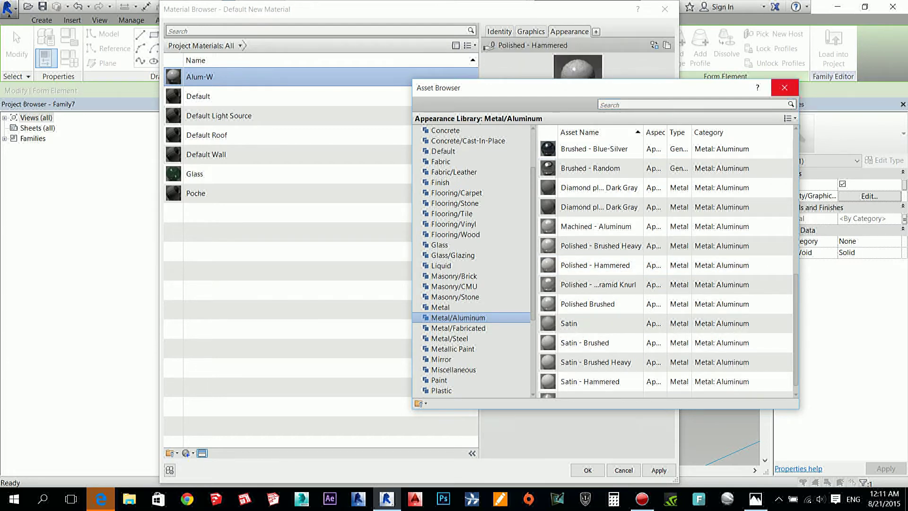
left_click(784, 87)
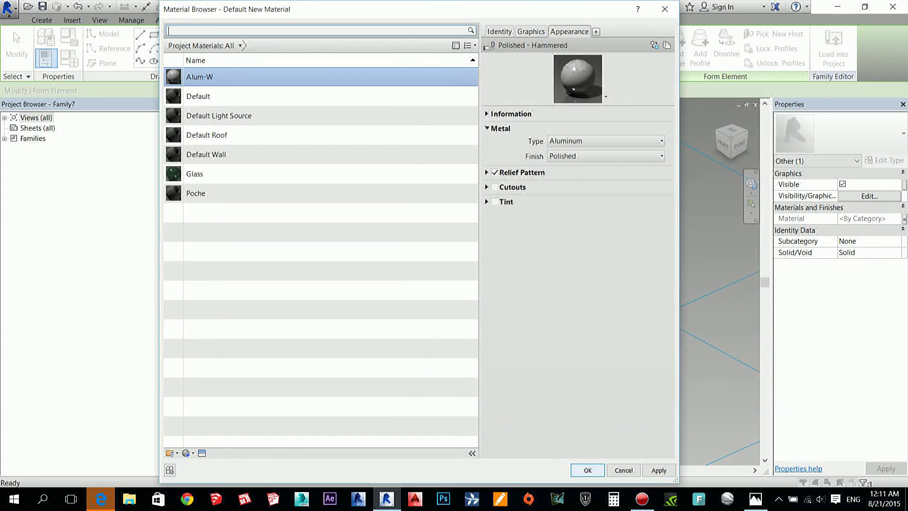
left_click(588, 470)
key("Return")
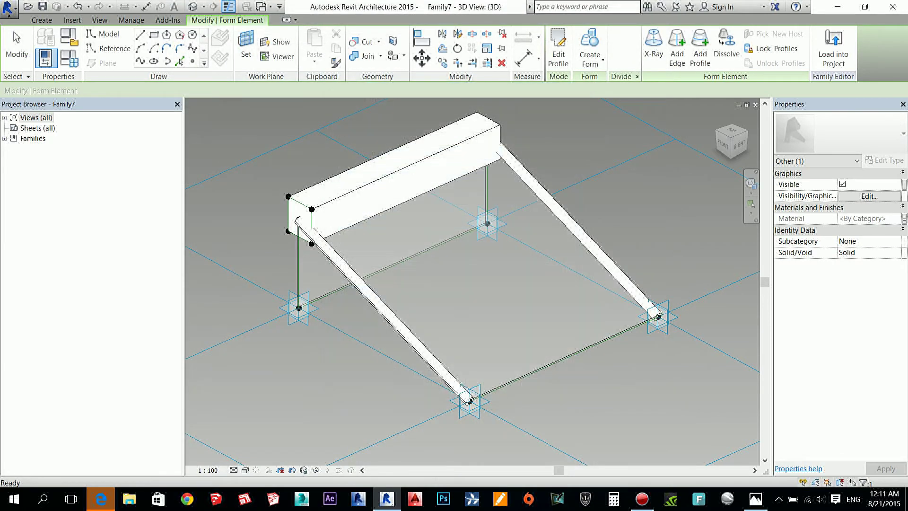
- Switch the 3D view's visual style to Realistic
left_click(245, 470)
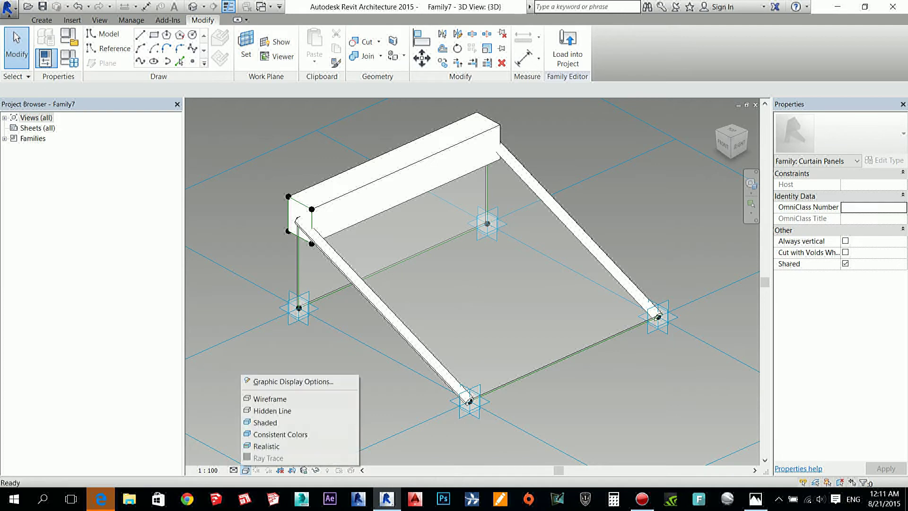
left_click(275, 447)
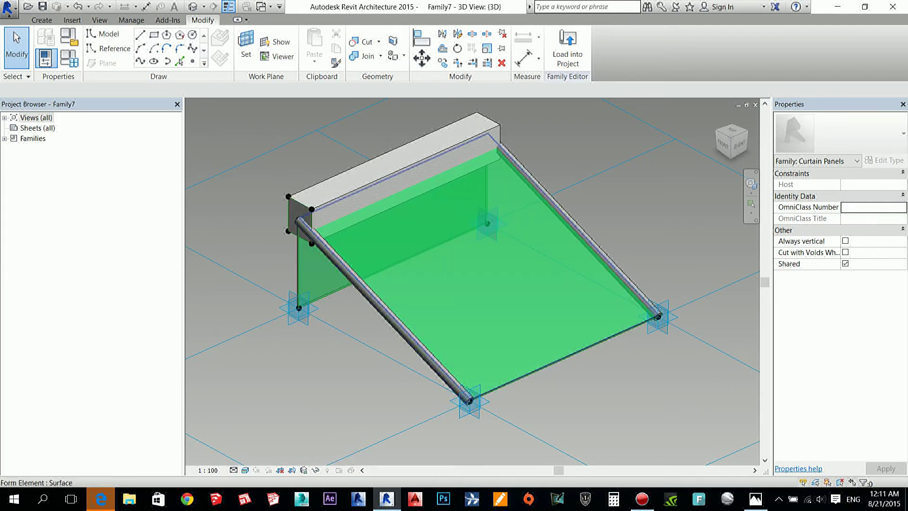
key("Tab")
key("Tab")
key("Tab")
key("Tab")
key("Tab")
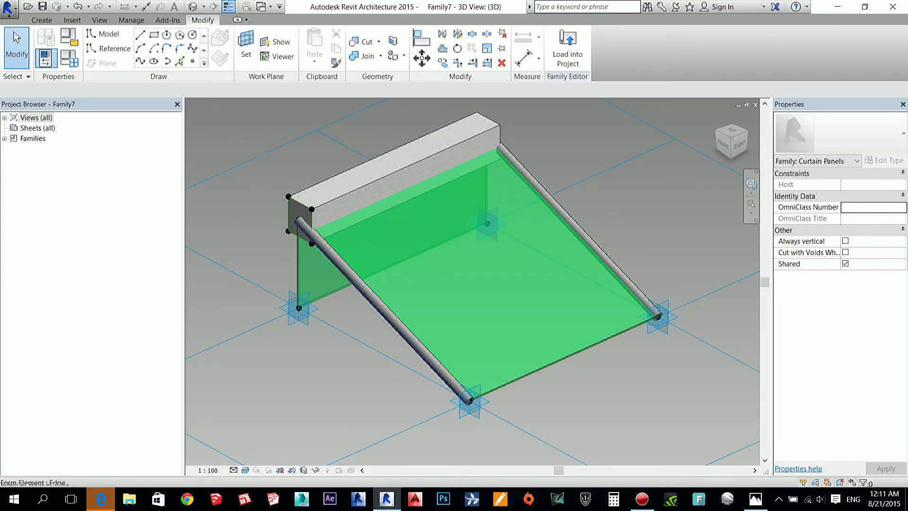
key("Tab")
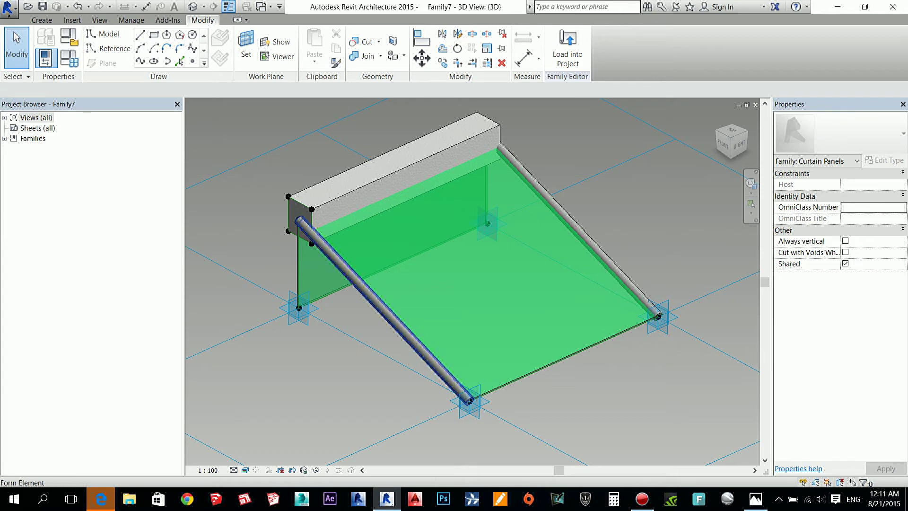
key("Tab")
key("Tab")
left_click(403, 330)
middle_click_drag(474, 307, 296, 275, "shift")
key("Tab")
key("Tab")
key("Tab")
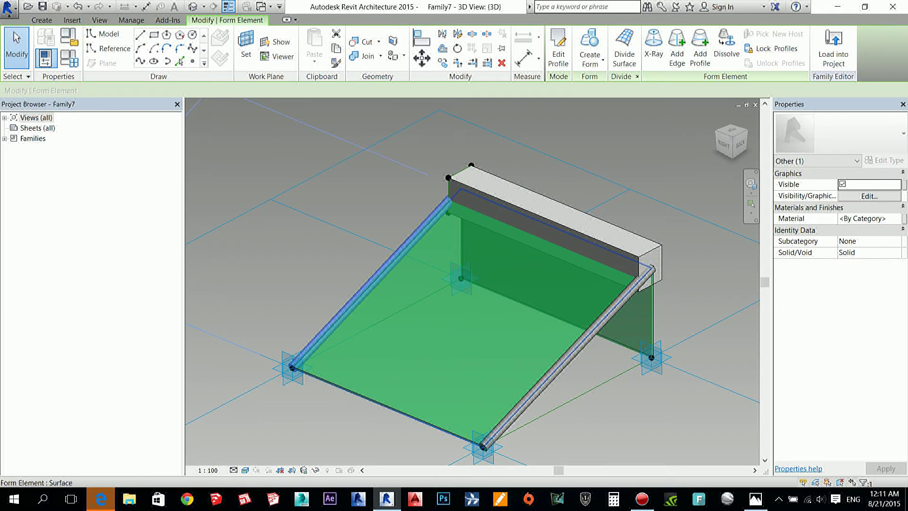
key("Escape")
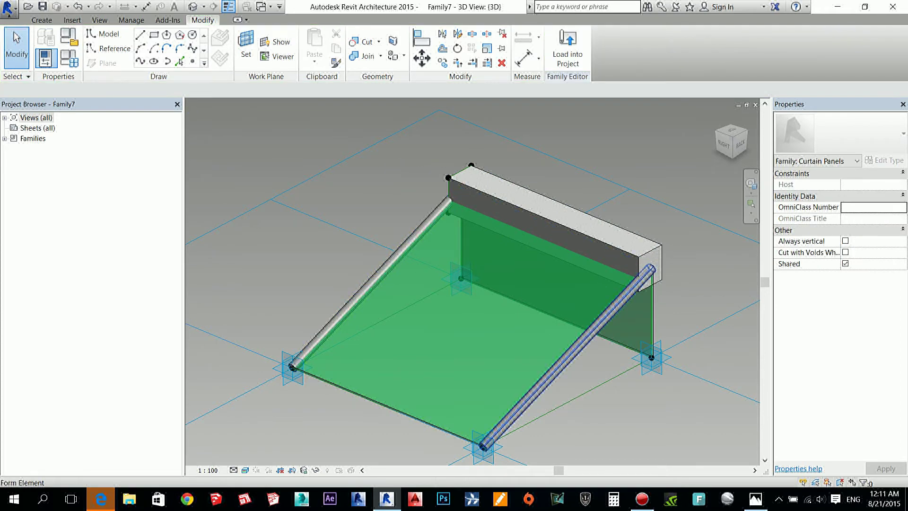
- Link the material of both round tubes along the sloped panel's sides to a new type-based family parameter named Alum-G
left_click(505, 423)
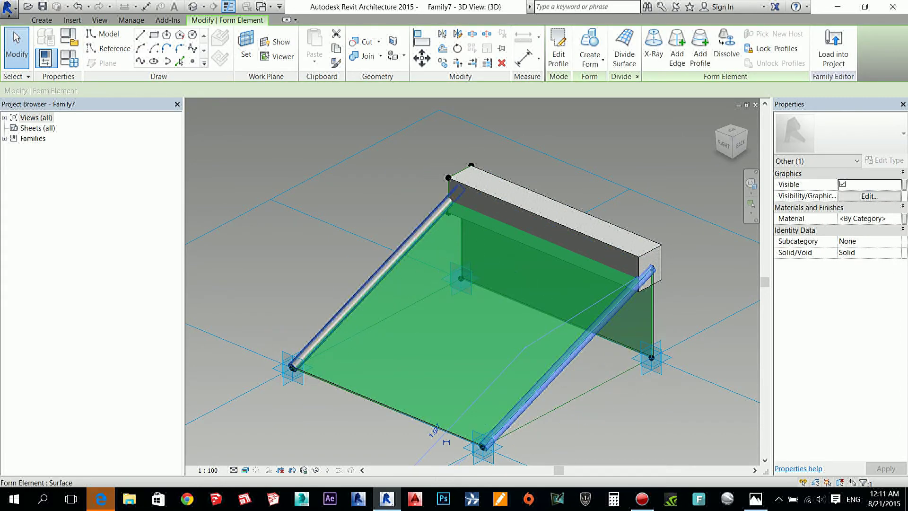
left_click(369, 286, "ctrl")
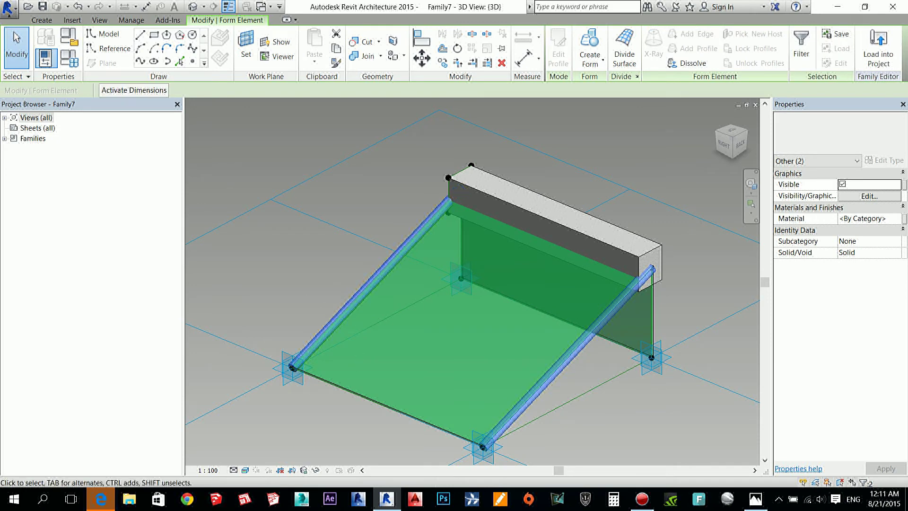
left_click(904, 218)
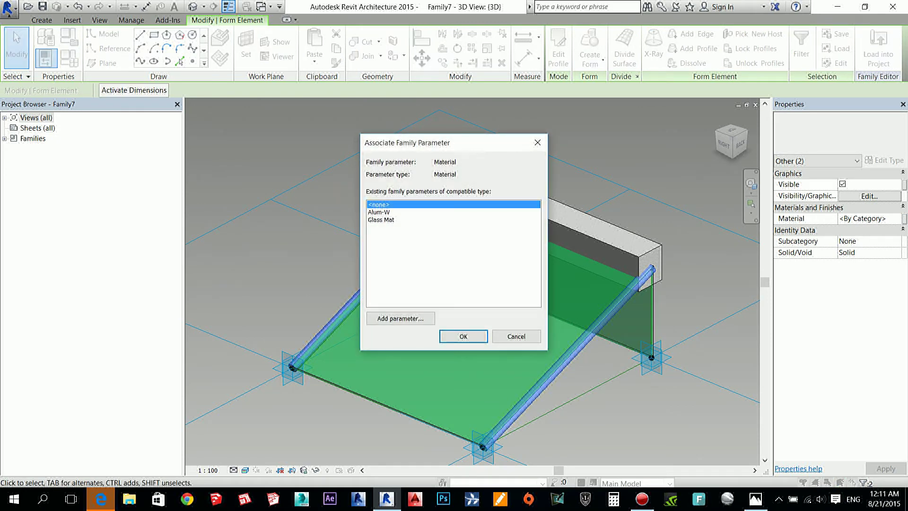
left_click(401, 318)
type("Alum-G")
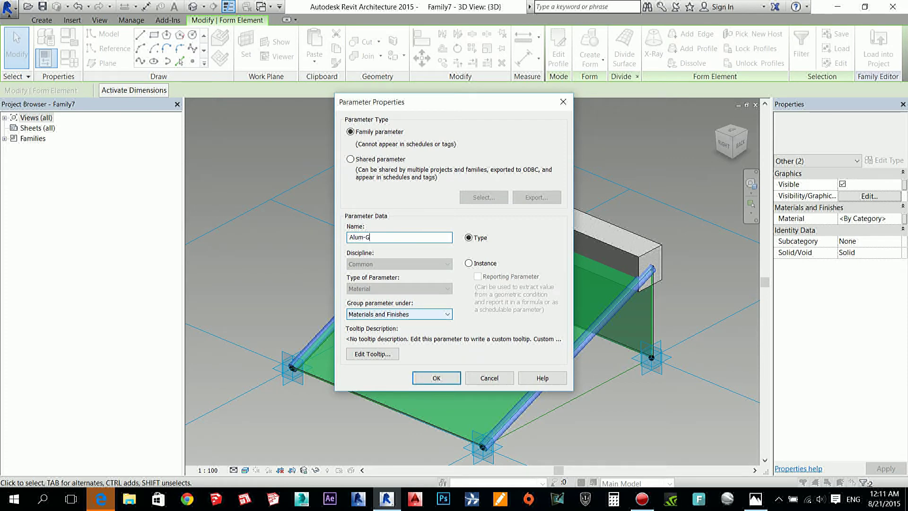
key("Return")
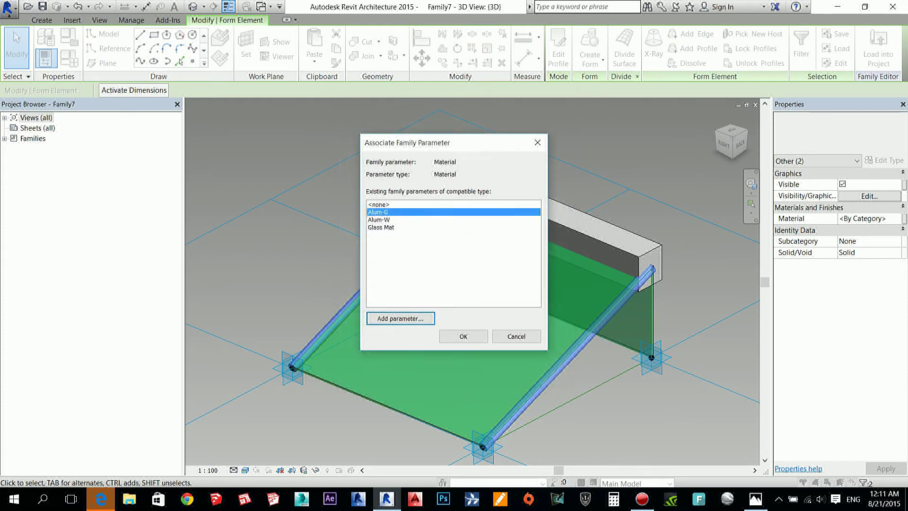
left_click(463, 337)
- Duplicate the Alum-W material as Alum-G for the value of the Alum-G parameter in the family types
left_click(69, 58)
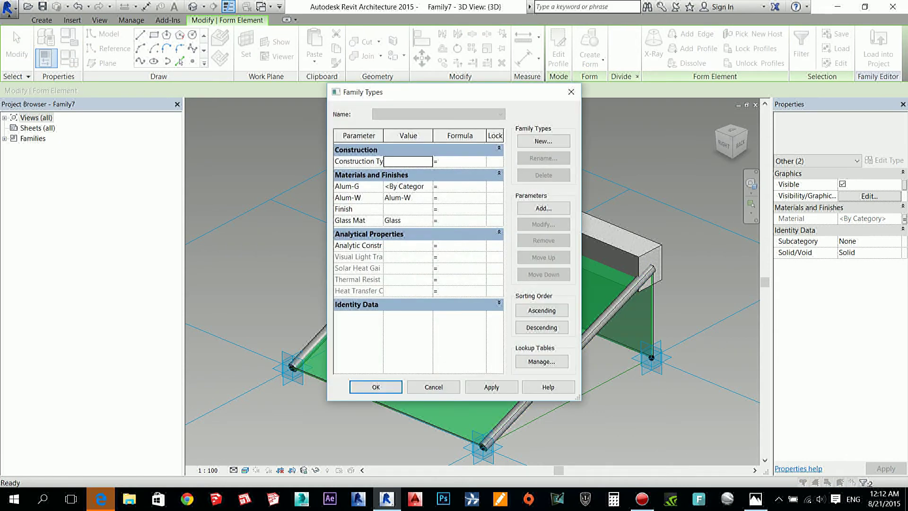
left_click(404, 187)
left_click(428, 186)
right_click(208, 75)
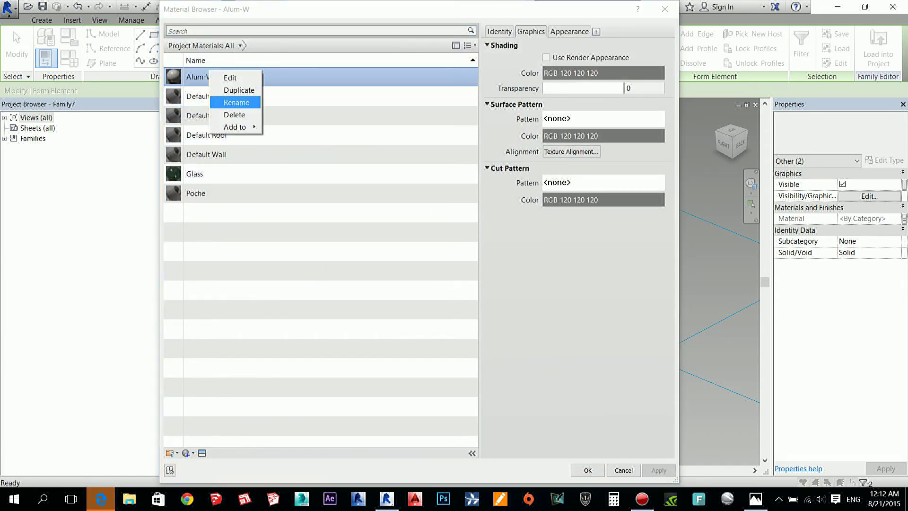
left_click(239, 90)
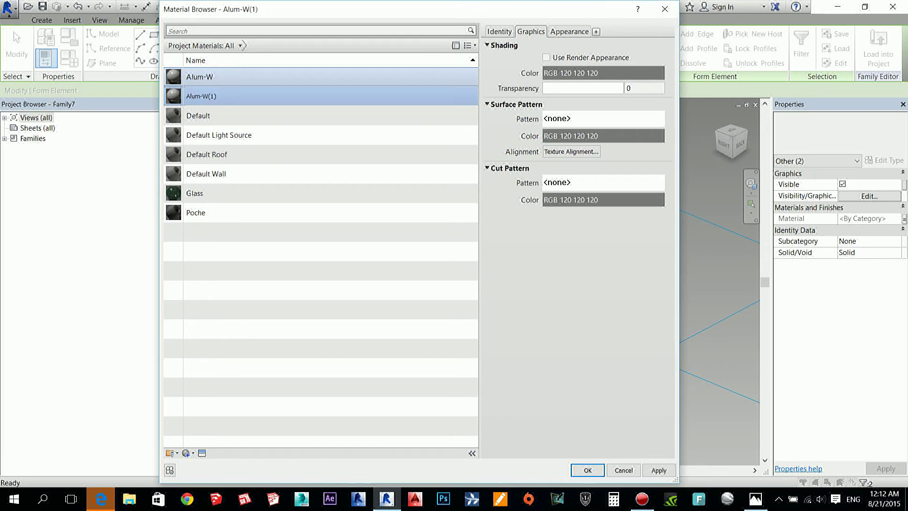
key("BackSpace")
key("BackSpace")
key("BackSpace")
key("BackSpace")
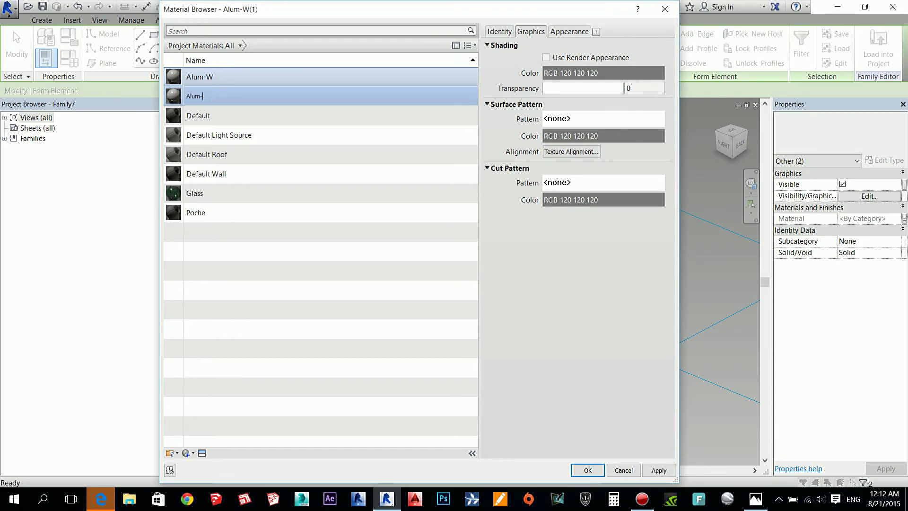
type("G")
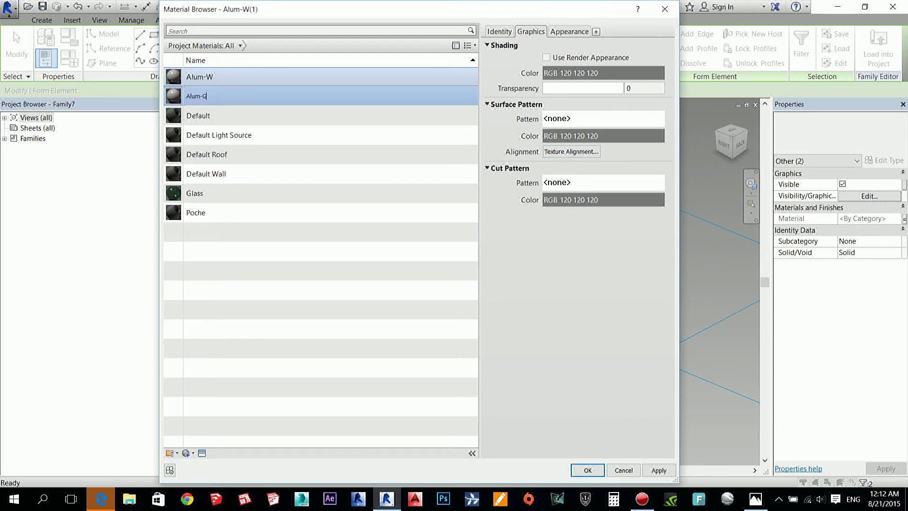
- Make the Alum-G material's shading use its render appearance
left_click(603, 73)
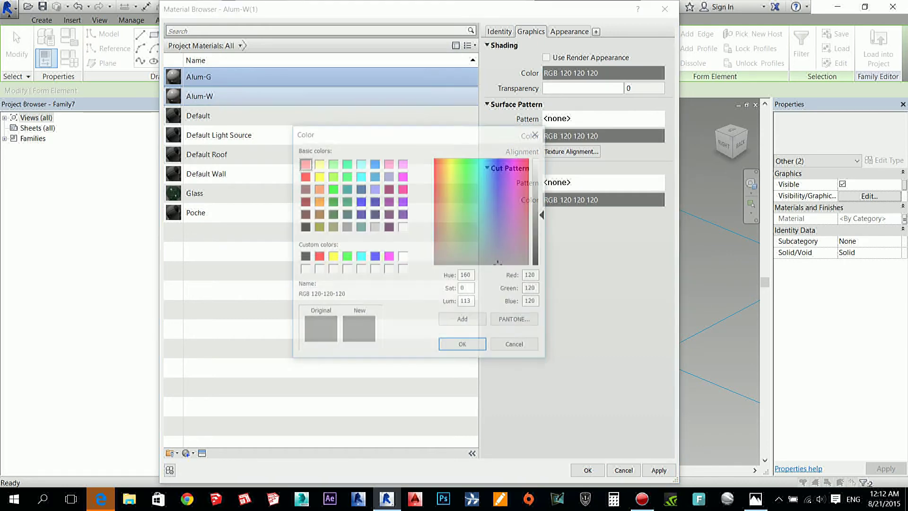
key("Return")
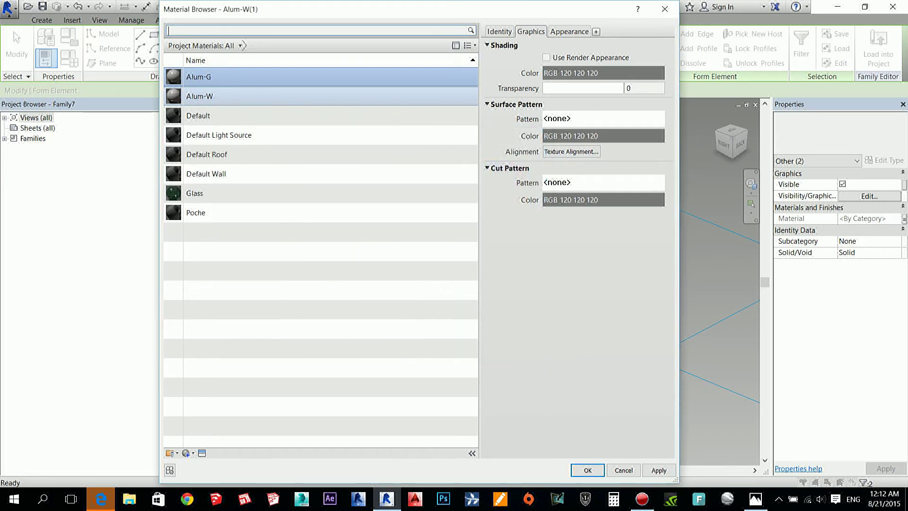
left_click(547, 57)
- Tint the Alum-G material's appearance with RGB 39 39 39 and accept it as the value of the Alum-G parameter
left_click(569, 31)
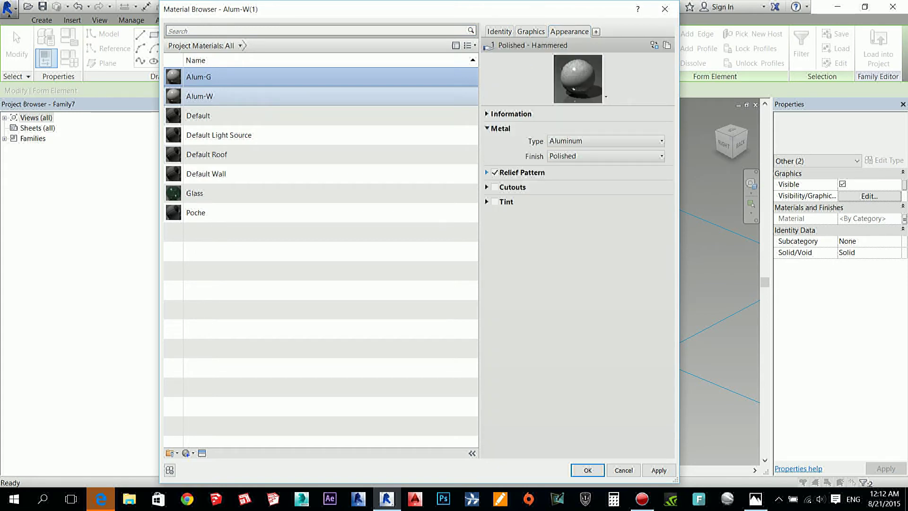
left_click(487, 201)
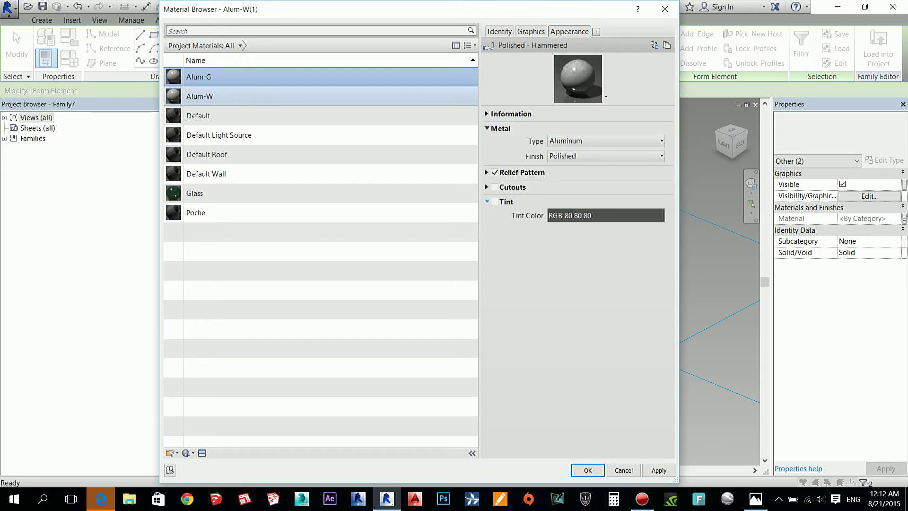
left_click(582, 215)
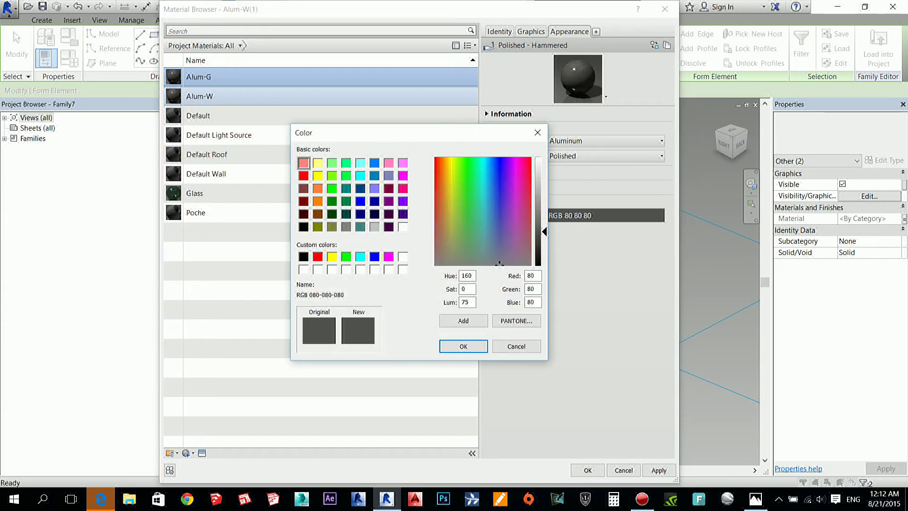
left_click_drag(544, 232, 545, 249)
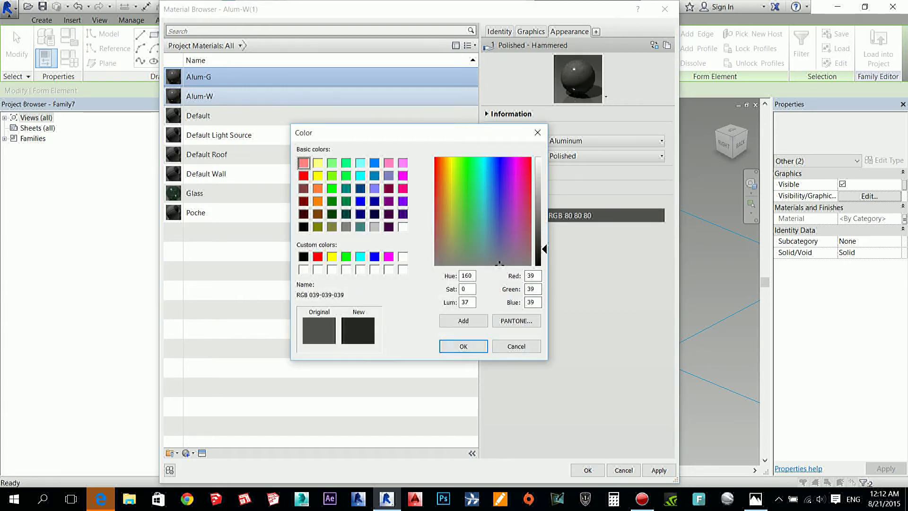
left_click(463, 346)
left_click(659, 470)
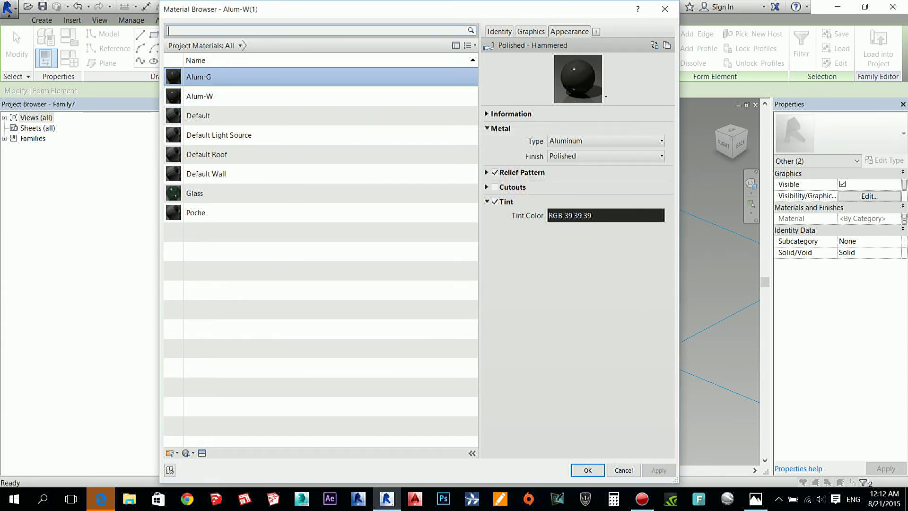
left_click(588, 471)
left_click(376, 387)
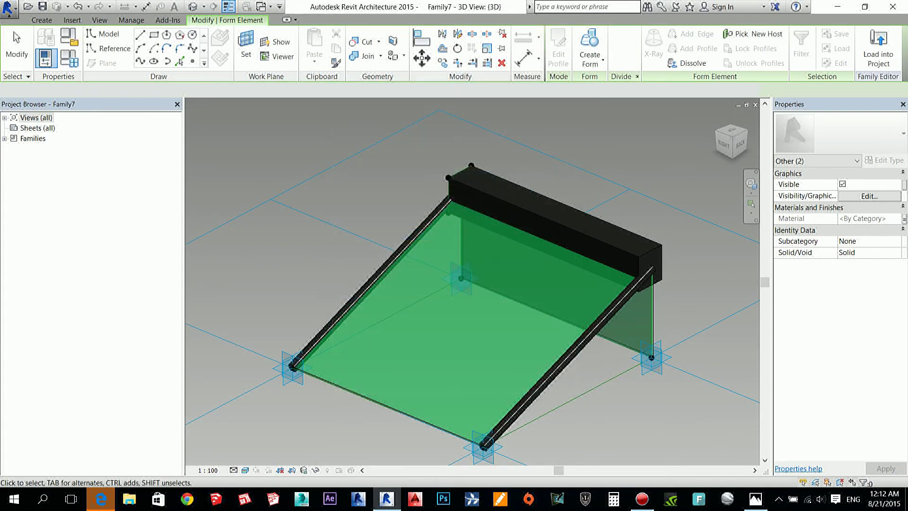
key("Escape")
middle_click_drag(416, 345, 567, 365, "shift")
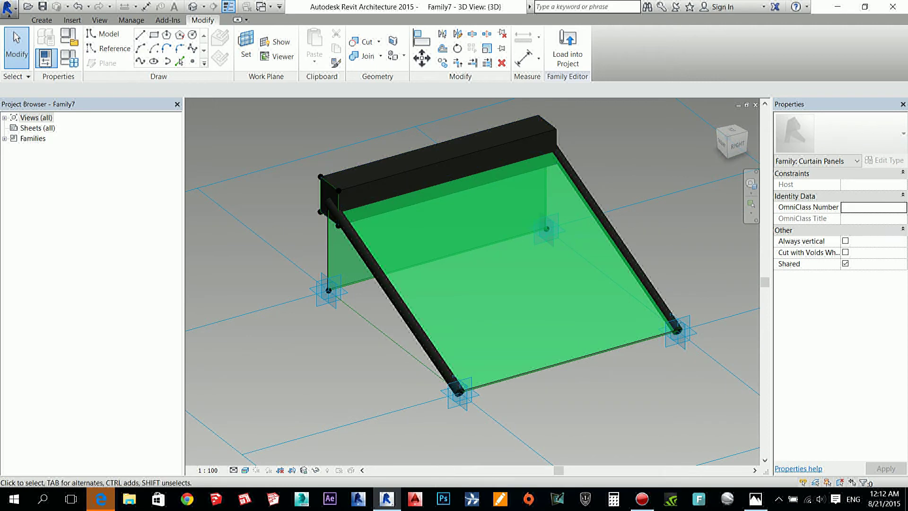
- Check which material the rectangular beam uses, and compare the Alum-W and Alum-G materials from the family types
left_click(445, 166)
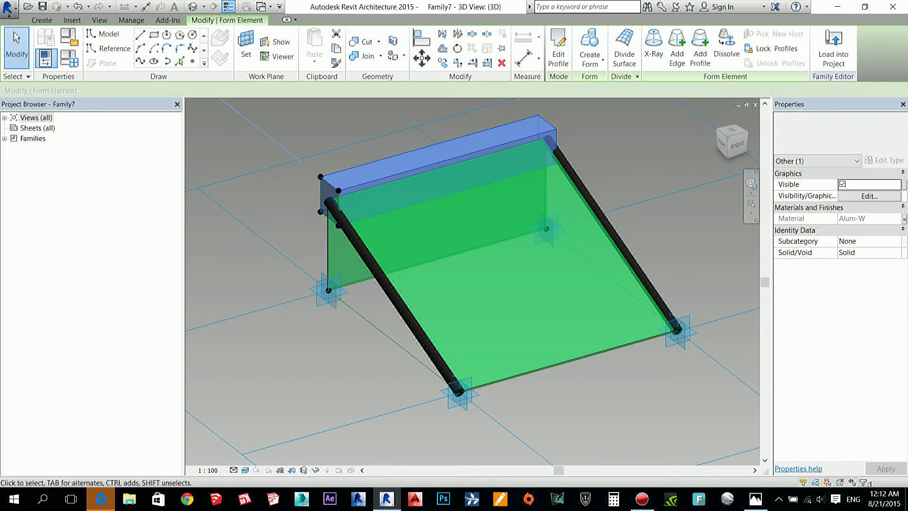
key("Escape")
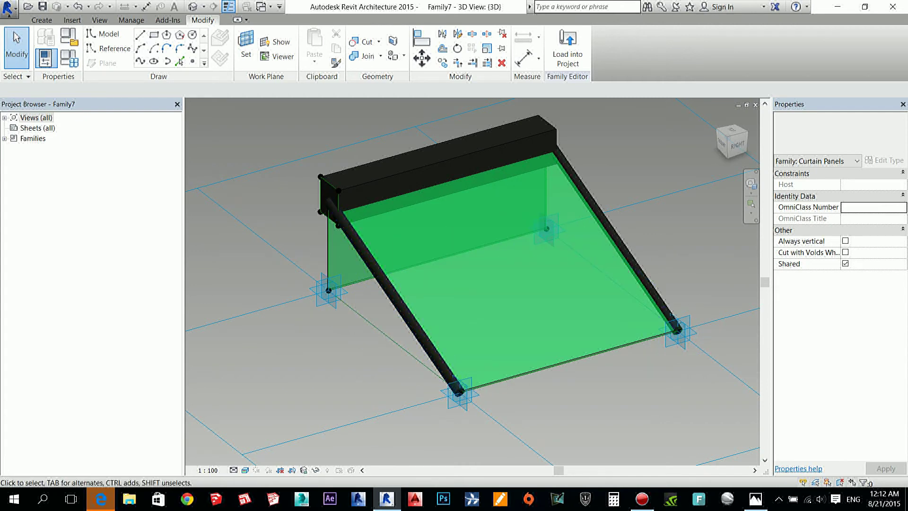
left_click(46, 58)
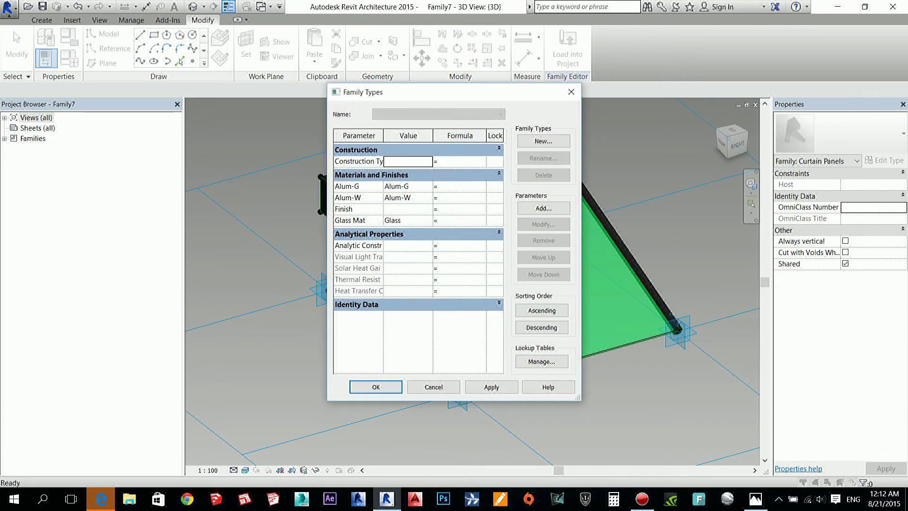
left_click(408, 197)
left_click(428, 197)
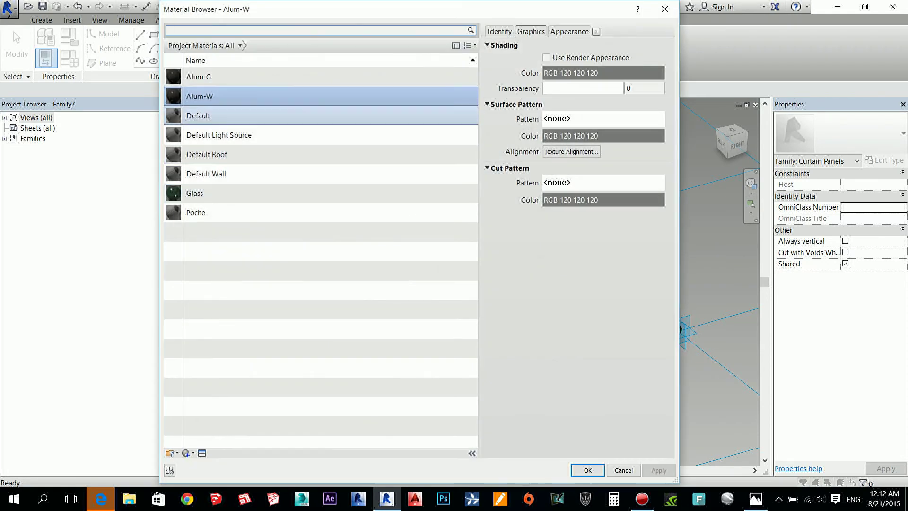
left_click(321, 77)
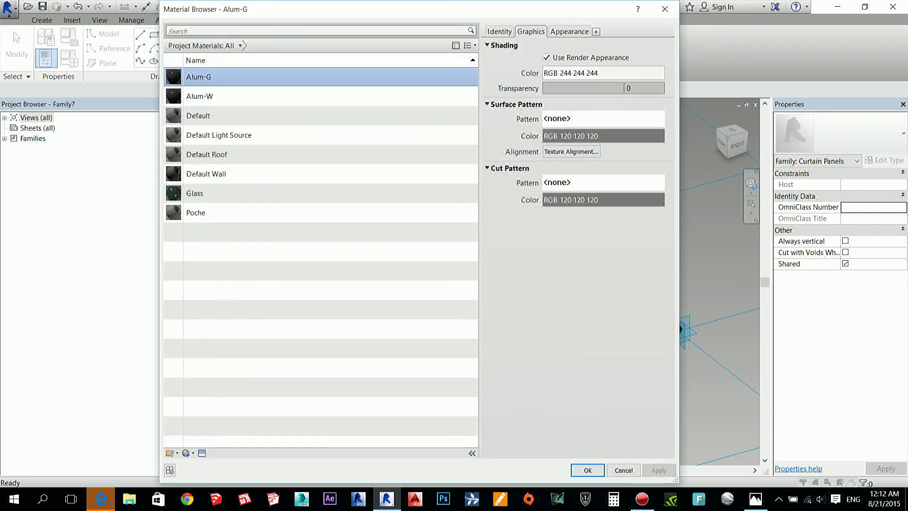
left_click(321, 96)
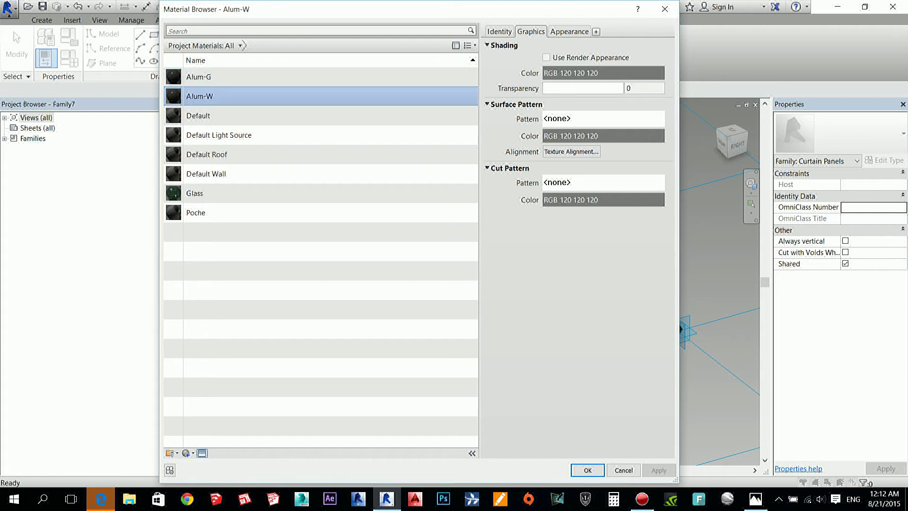
- Give Alum-W the Polished - Hammered appearance from the Metal/Aluminum category of the Appearance Library, then accept the material and family types
left_click(202, 453)
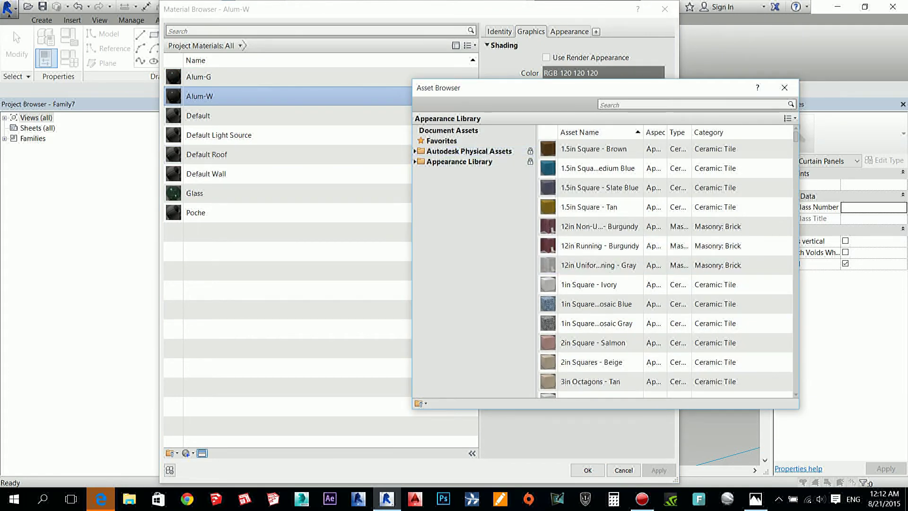
left_click(415, 151)
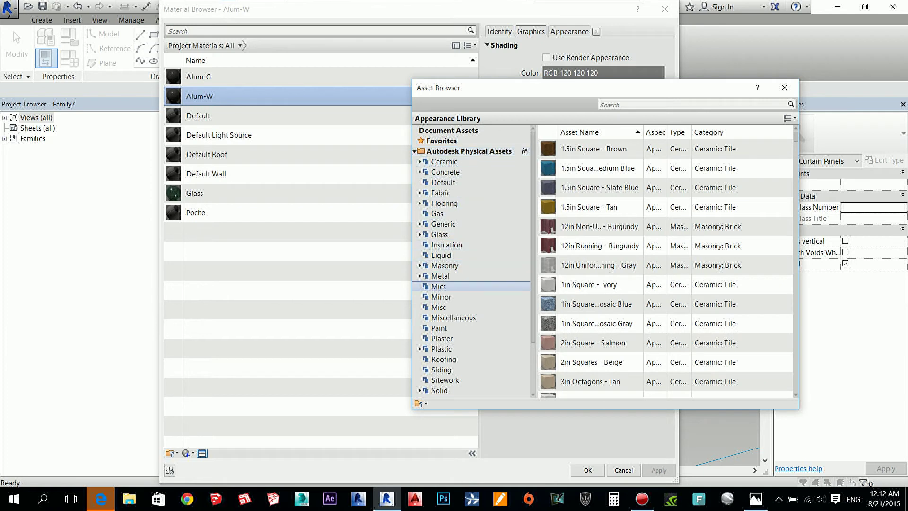
left_click(439, 307)
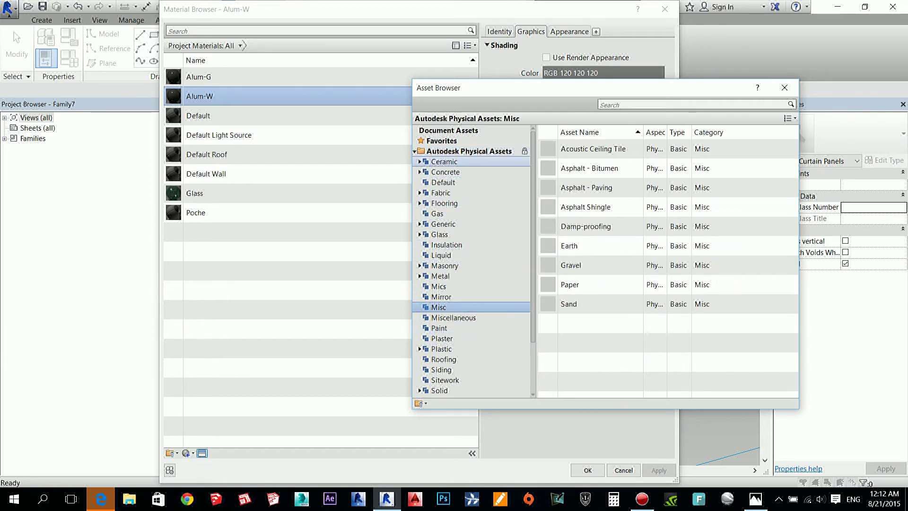
left_click(415, 151)
left_click(415, 162)
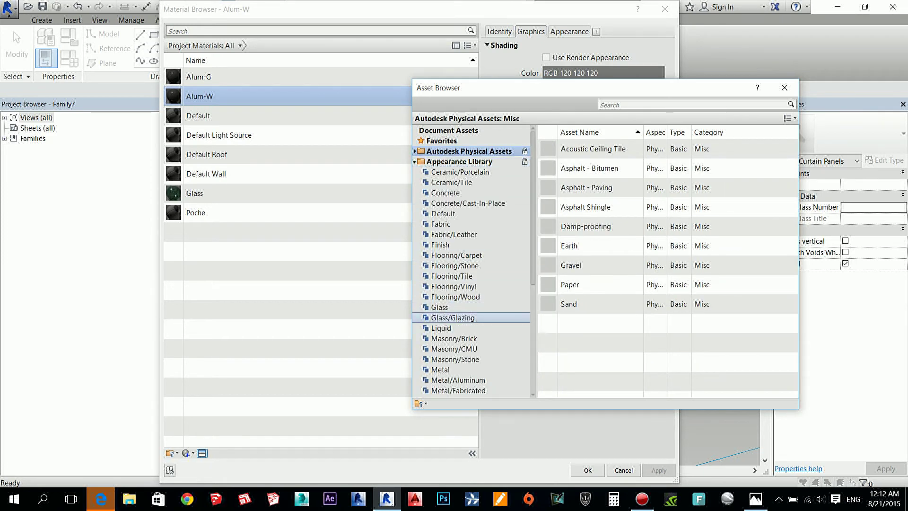
left_click(458, 380)
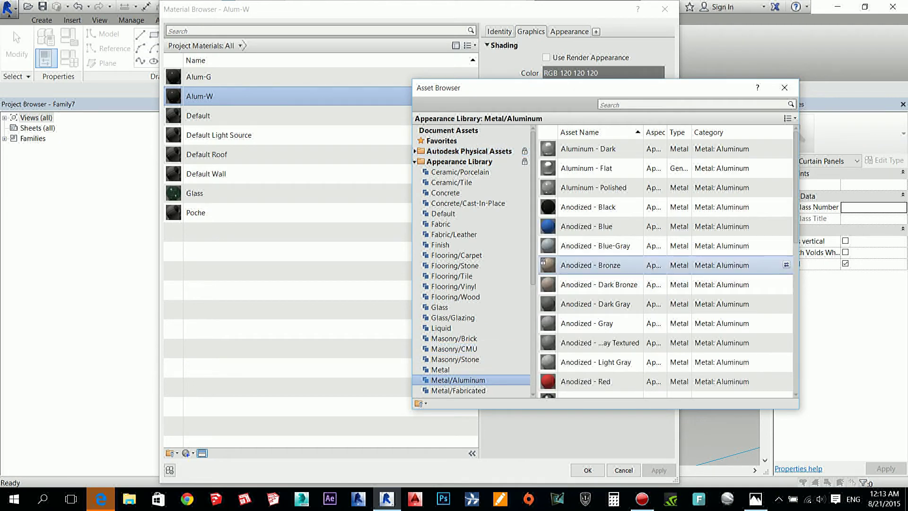
scroll(662, 265, "down", 6)
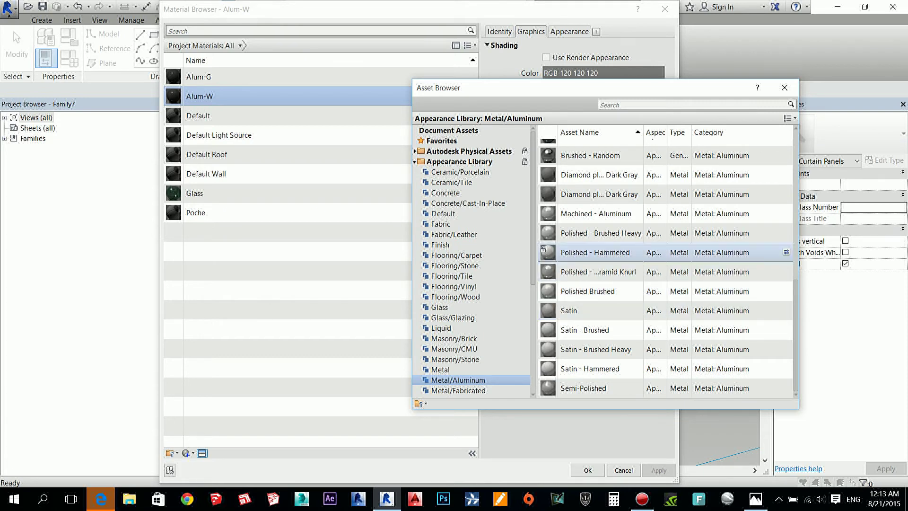
left_click(786, 251)
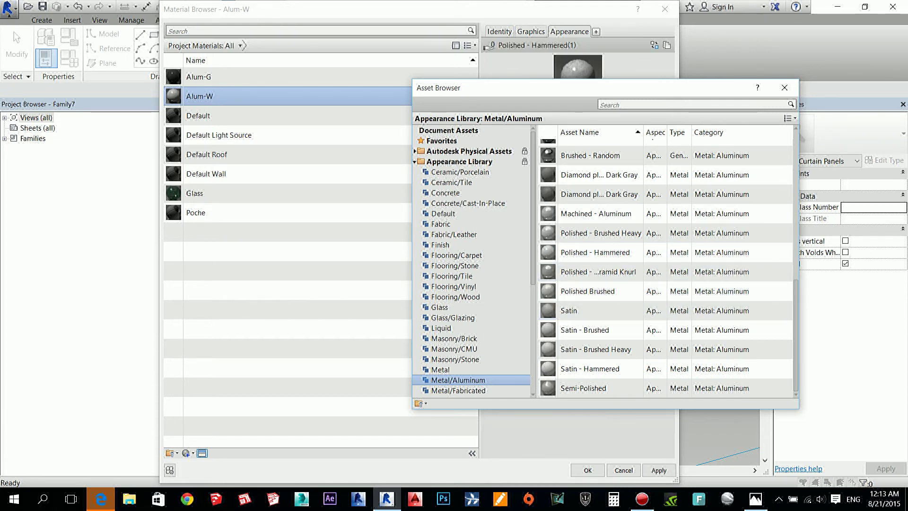
left_click(587, 470)
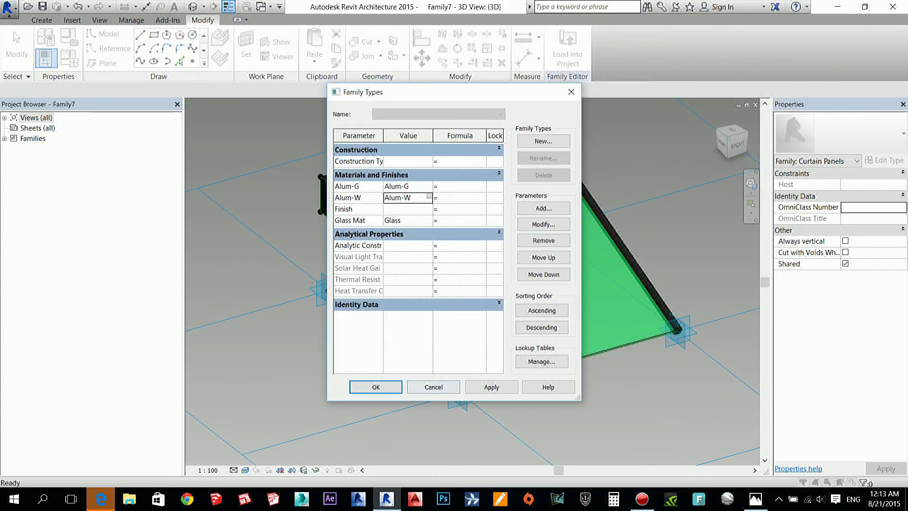
left_click(375, 387)
- Load the finished curtain panel family into Project1 only
scroll(517, 363, "down", 3)
mouse_move(517, 362)
middle_mouse_down("shift")
mouse_move(587, 322)
mouse_move(536, 363)
middle_mouse_up("shift")
mouse_move(473, 293)
middle_mouse_down("shift")
mouse_move(480, 246)
mouse_move(473, 289)
middle_mouse_up("shift")
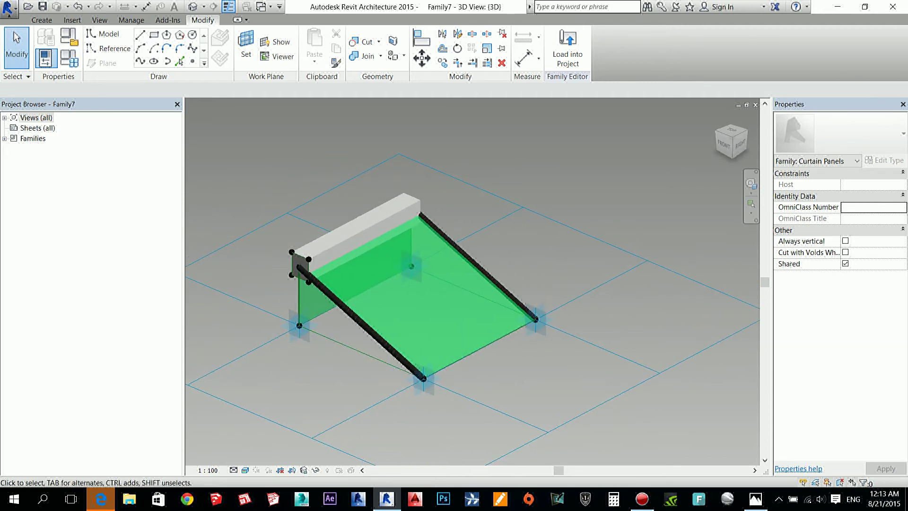
middle_click_drag(361, 256, 405, 264)
scroll(433, 258, "up", 2)
mouse_move(560, 385)
middle_mouse_down("shift")
mouse_move(575, 382)
mouse_move(553, 385)
middle_mouse_up("shift")
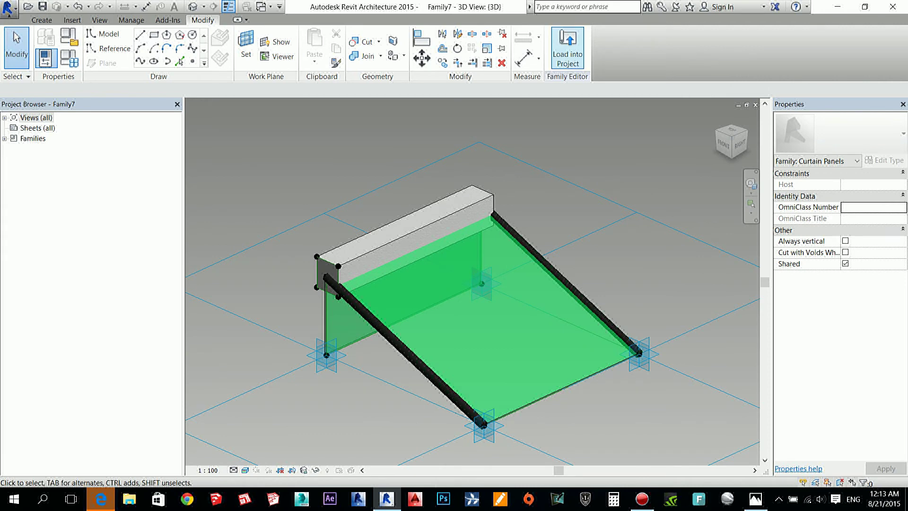
left_click(567, 47)
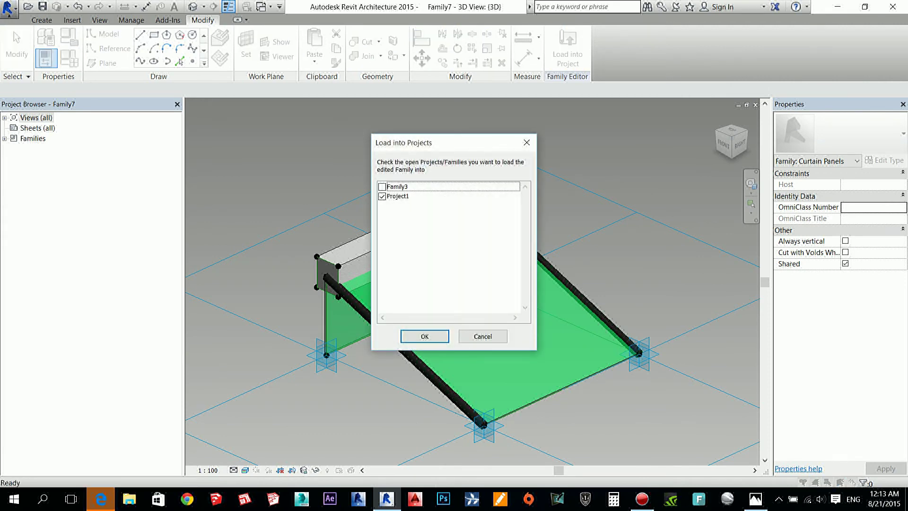
left_click(425, 336)
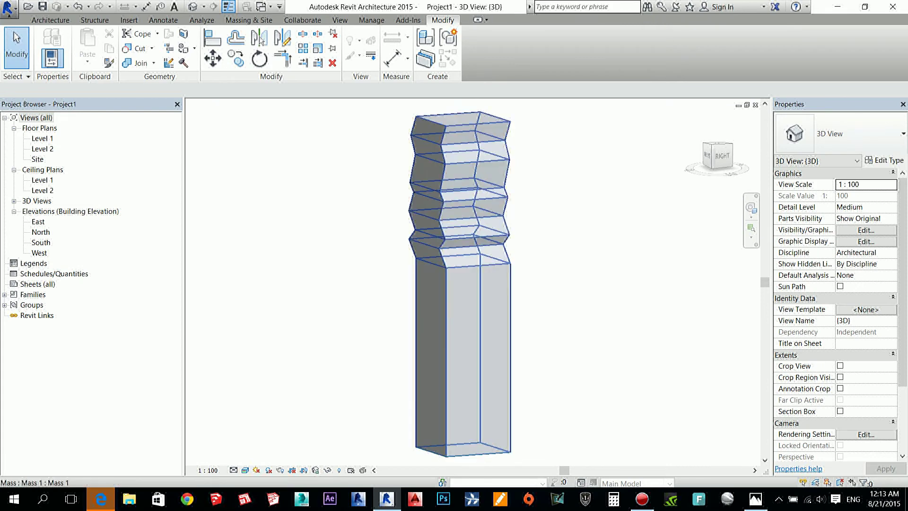
- Select the tower mass in Project1 and open it for in-place editing
middle_click_drag(459, 284, 476, 263)
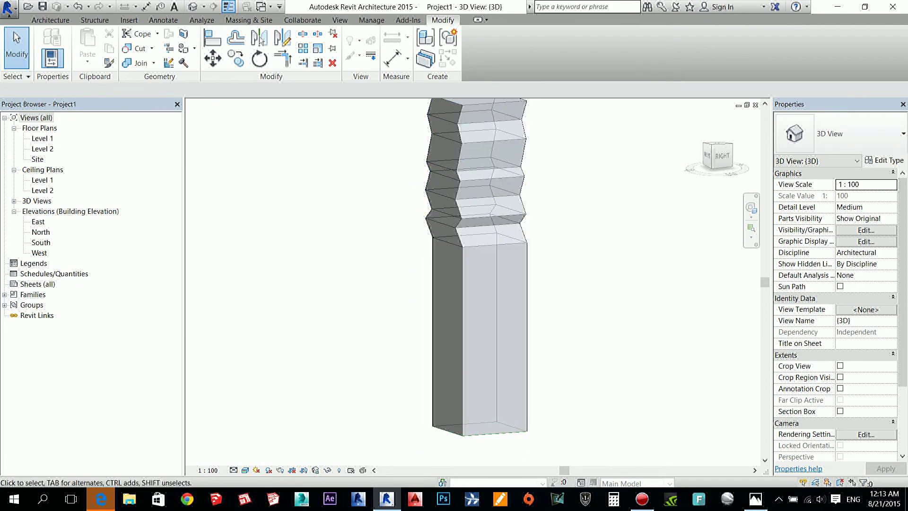
scroll(475, 344, "down", 2)
scroll(476, 345, "up", 2)
middle_click_drag(475, 344, 502, 359, "shift")
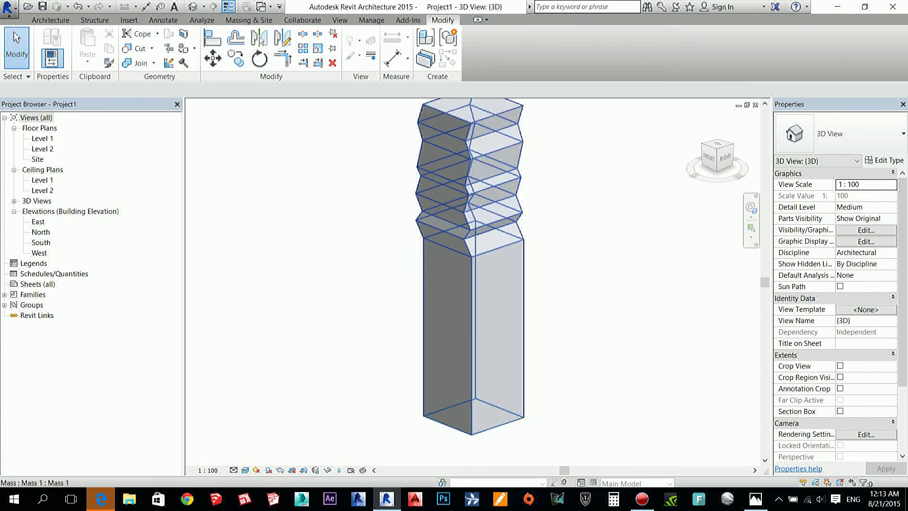
left_click(473, 331)
key("Escape")
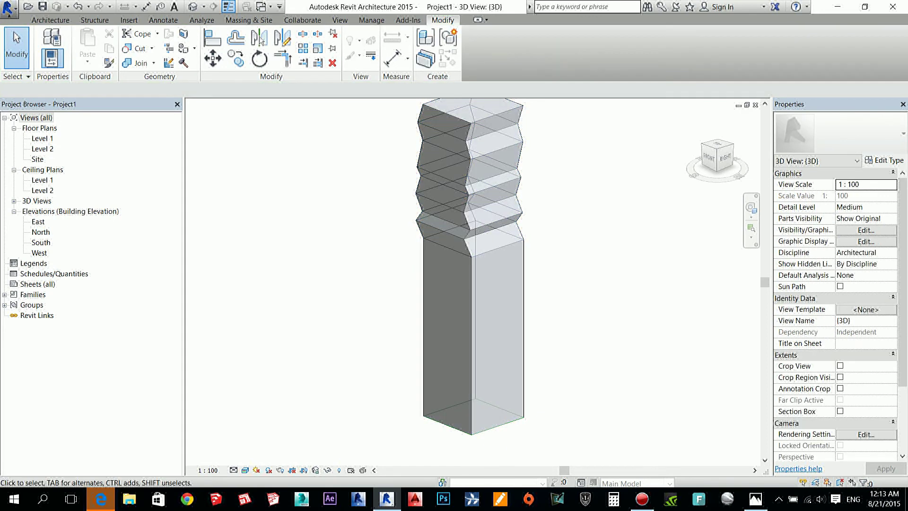
left_click(470, 307)
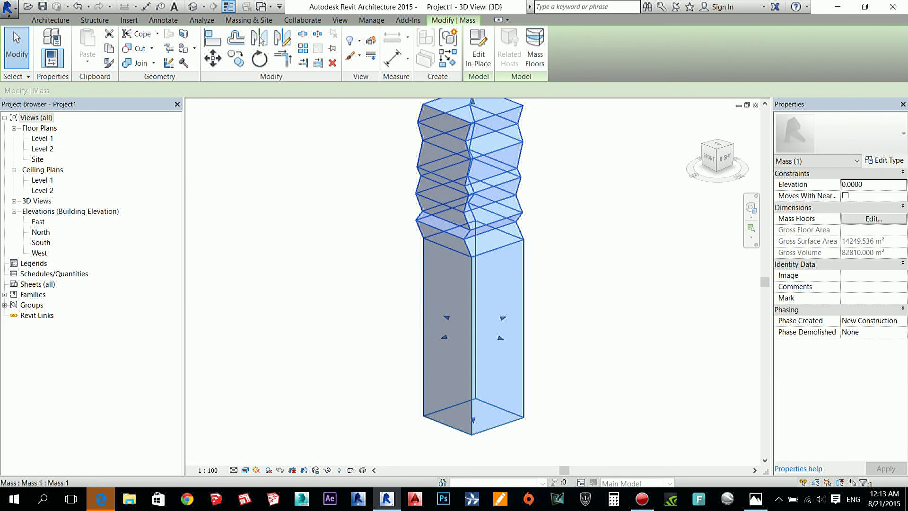
left_click(478, 52)
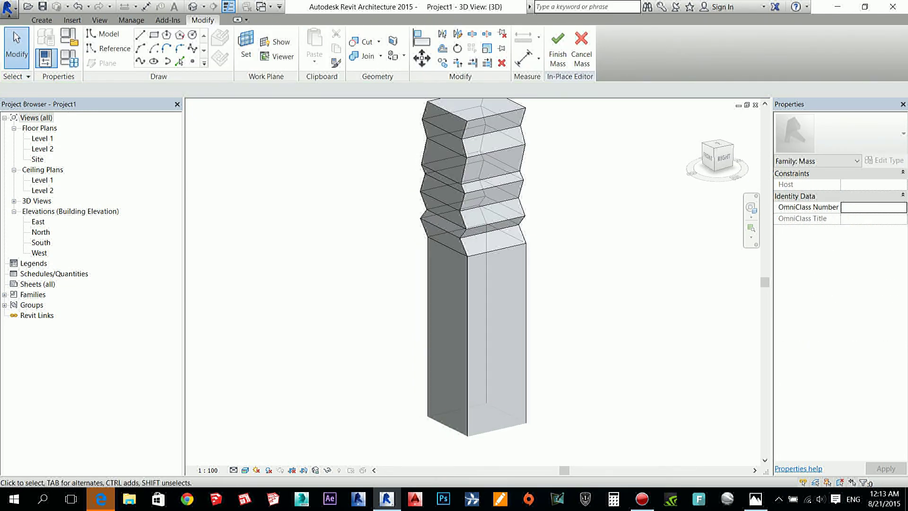
- Divide the tall vertical face on the right side of the tower's straight lower block into a surface grid
left_click(507, 415)
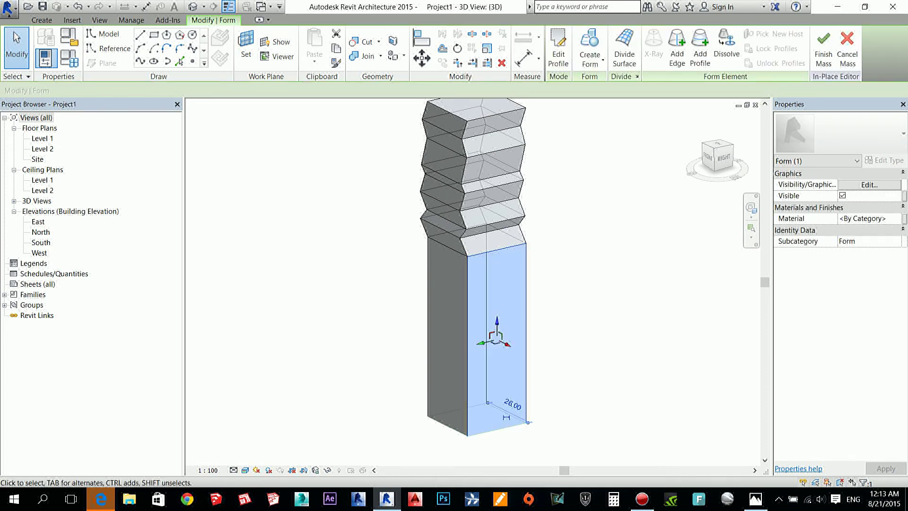
middle_click_drag(507, 416, 482, 423)
left_click(624, 49)
scroll(475, 342, "up", 2)
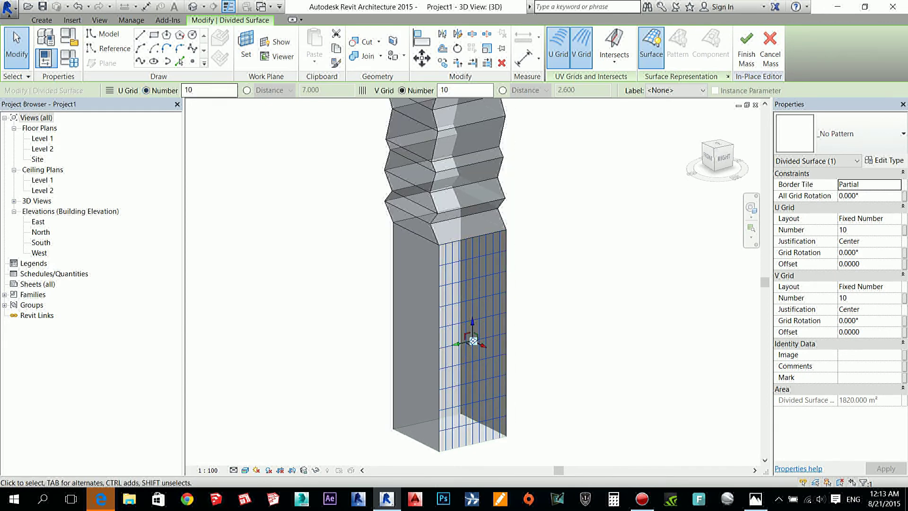
- Switch both the U and V grids of the divided surface to fixed distance, with a spacing of 1.000 each
left_click(246, 90)
double_click(326, 90)
type("1")
key("Return")
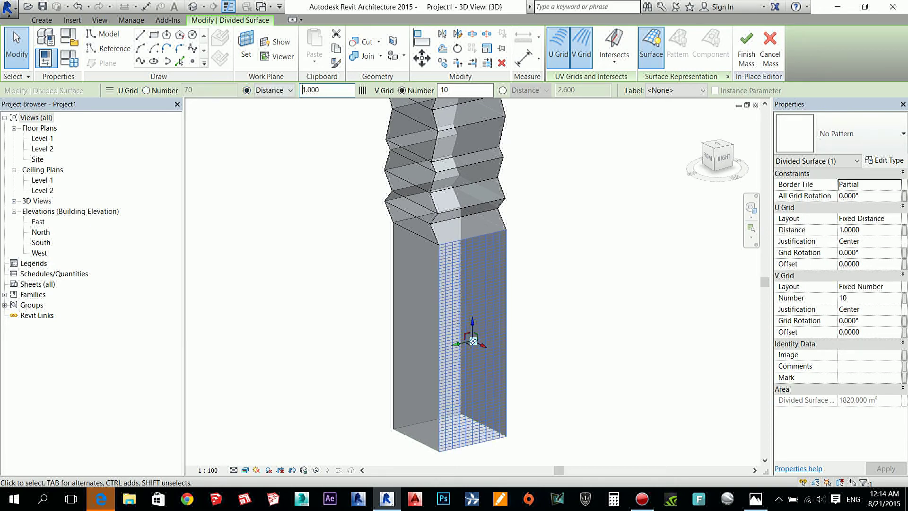
left_click(503, 89)
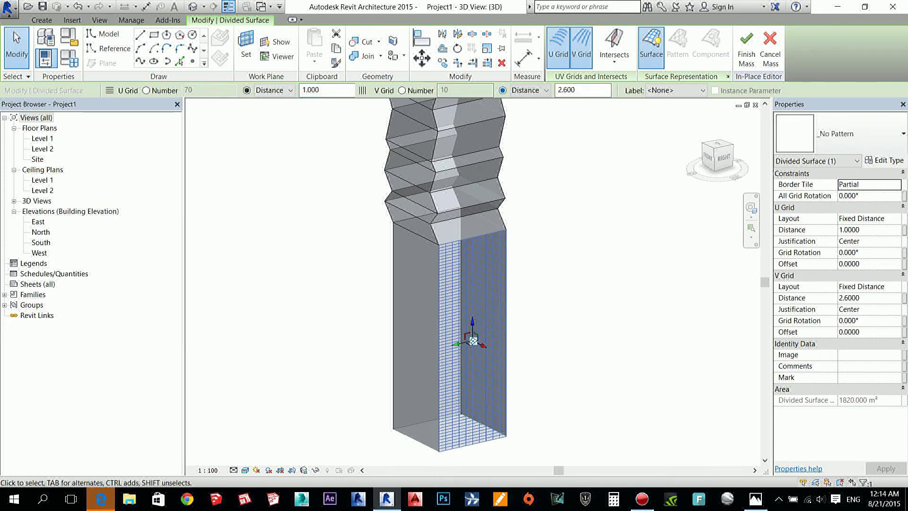
double_click(567, 90)
type("1")
key("Return")
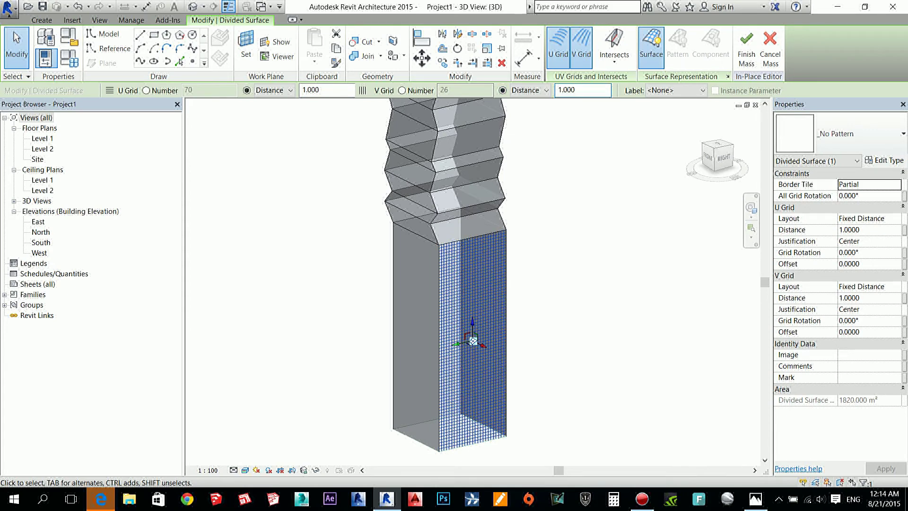
- Apply the Family7 rectangle panel to the divided surface in place of the empty pattern
scroll(470, 265, "up", 5)
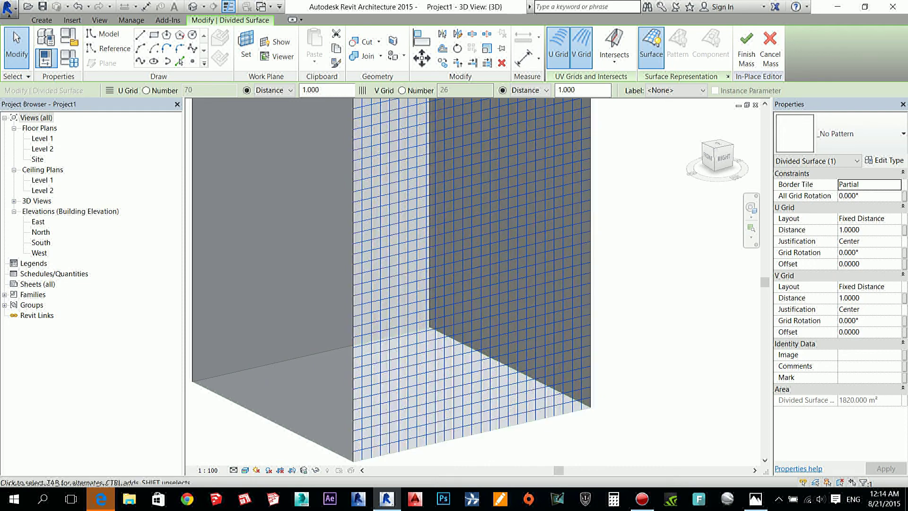
middle_click_drag(470, 265, 495, 254)
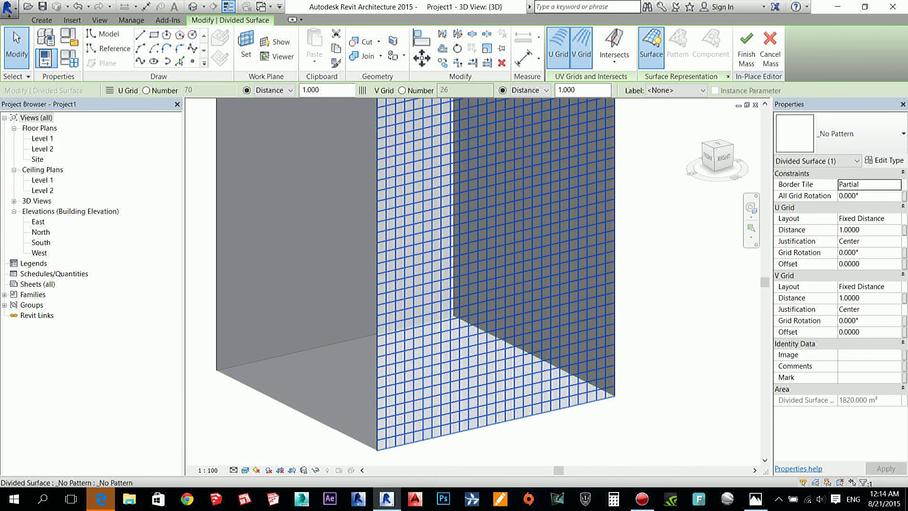
left_click(847, 134)
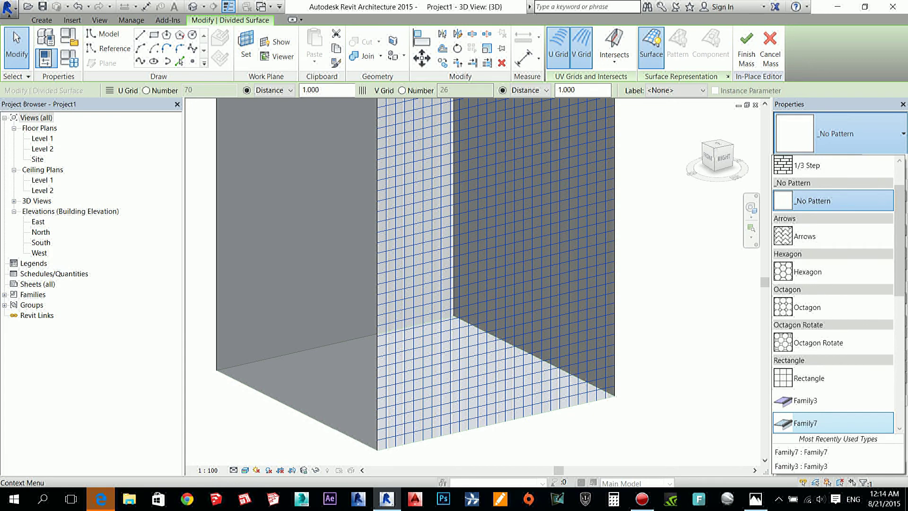
mouse_move(805, 423)
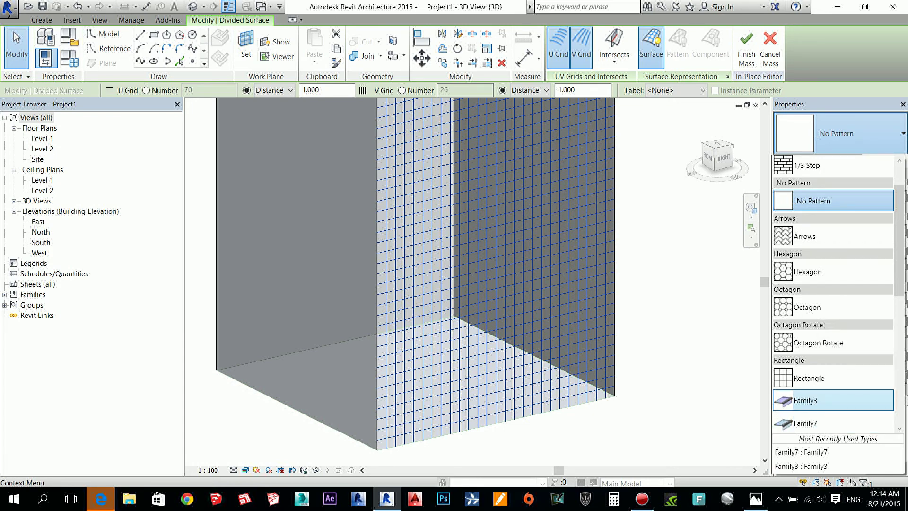
key("Escape")
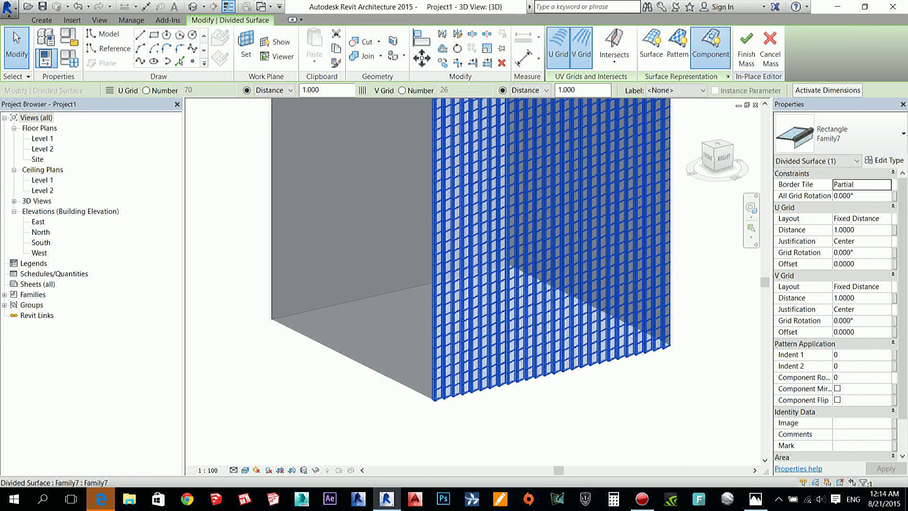
- Set the component rotation of the Family7 panels to 270, apply it and deselect the divided surface
scroll(386, 448, "up", 5)
middle_click_drag(386, 448, 382, 414)
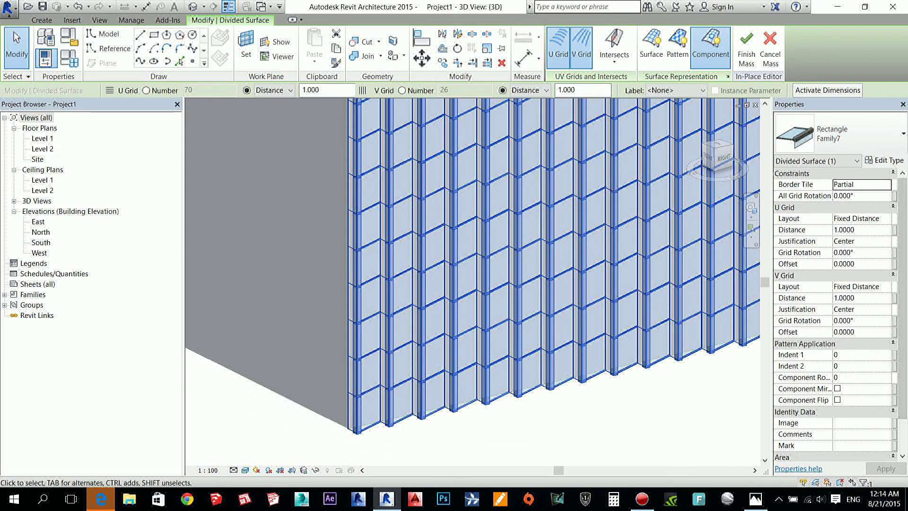
left_click(887, 377)
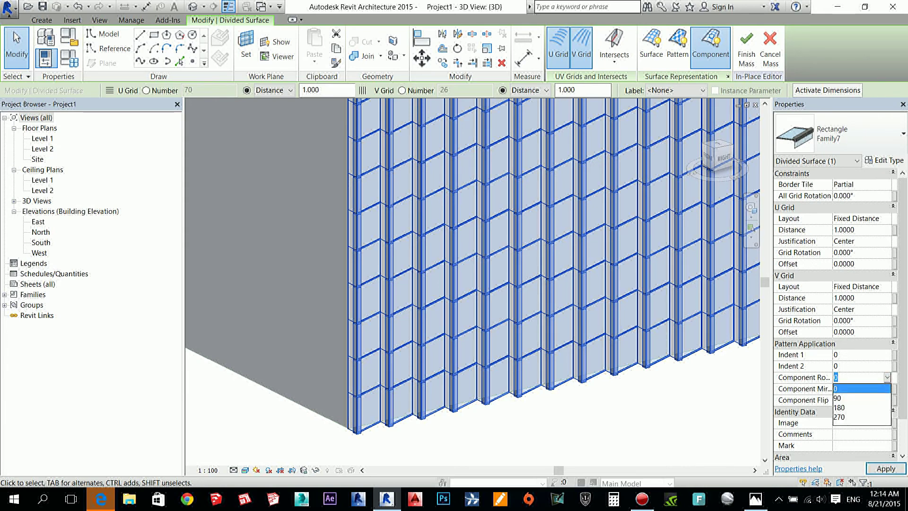
left_click(861, 417)
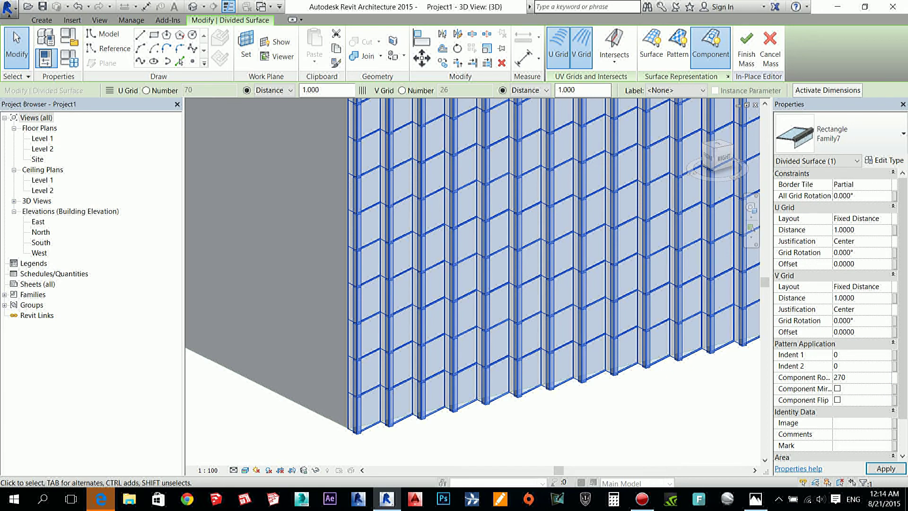
left_click(885, 469)
key("Return")
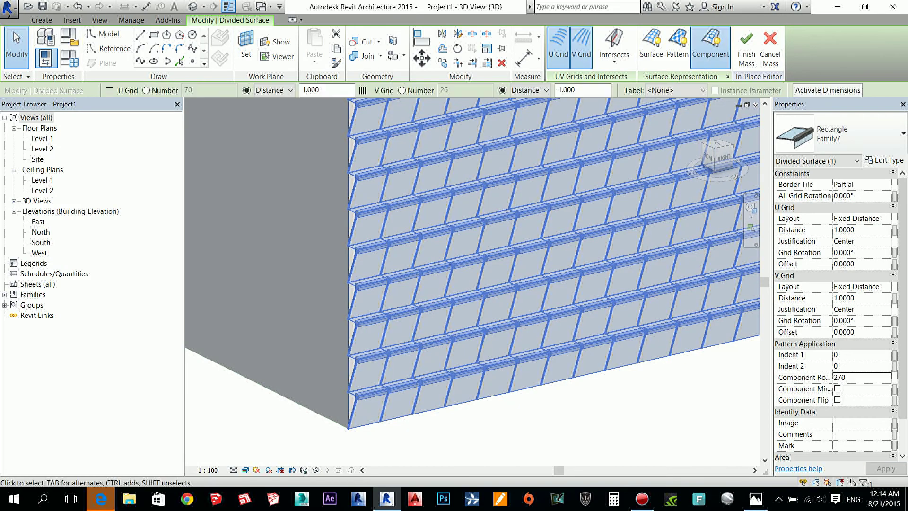
key("Escape")
- Examine the orientation of the rotated panels across the tower face and up close along its vertical edge
scroll(557, 400, "down", 2)
middle_click_drag(671, 355, 549, 399)
middle_click_drag(502, 165, 429, 401)
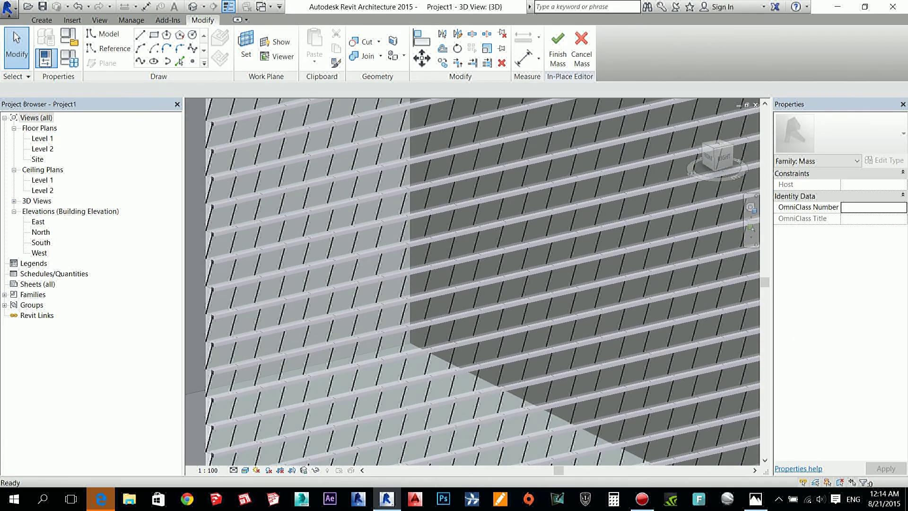
middle_click_drag(443, 213, 473, 367)
scroll(404, 284, "down", 2)
mouse_move(404, 284)
middle_mouse_down()
mouse_move(342, 298)
mouse_move(389, 282)
middle_mouse_up()
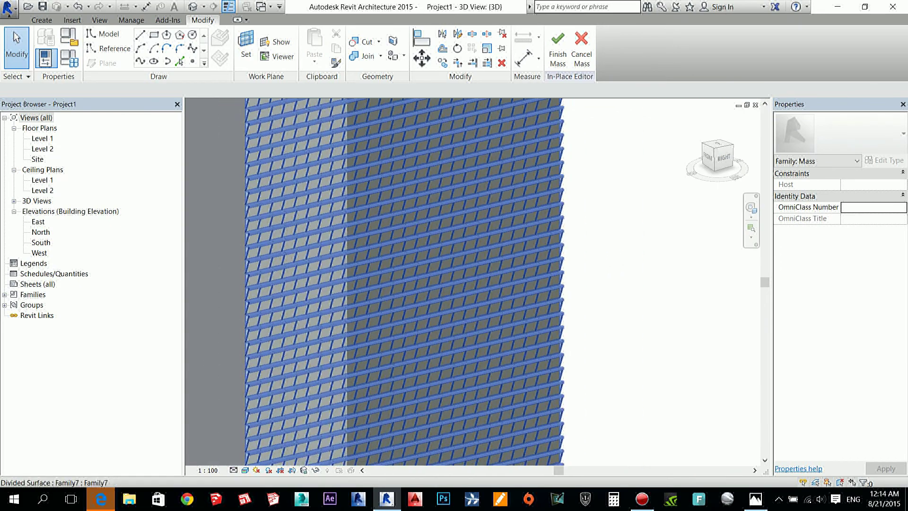
scroll(459, 282, "down", 1)
middle_click_drag(460, 281, 483, 376)
scroll(557, 284, "up", 10)
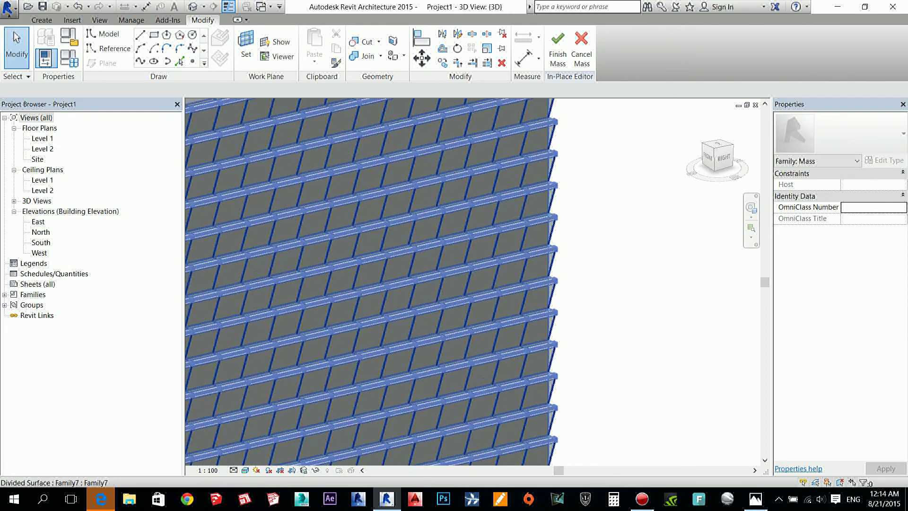
scroll(557, 284, "up", 2)
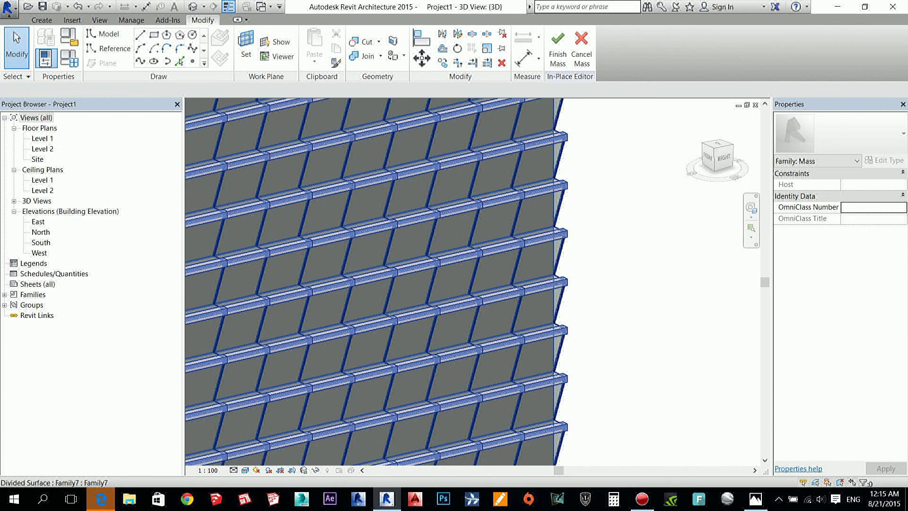
- Examine the Family7 panels across the tower's lower face, along its base edge and at the bottom corner
middle_click_drag(557, 283, 648, 283, "shift")
middle_click_drag(332, 284, 579, 284)
scroll(563, 284, "down", 3)
mouse_move(492, 284)
middle_mouse_down("shift")
mouse_move(466, 284)
mouse_move(478, 292)
middle_mouse_up("shift")
scroll(586, 284, "down", 4)
middle_click_drag(568, 283, 466, 284)
scroll(557, 284, "down", 1)
scroll(524, 284, "down", 2)
middle_click_drag(494, 426, 444, 337)
scroll(444, 440, "up", 2)
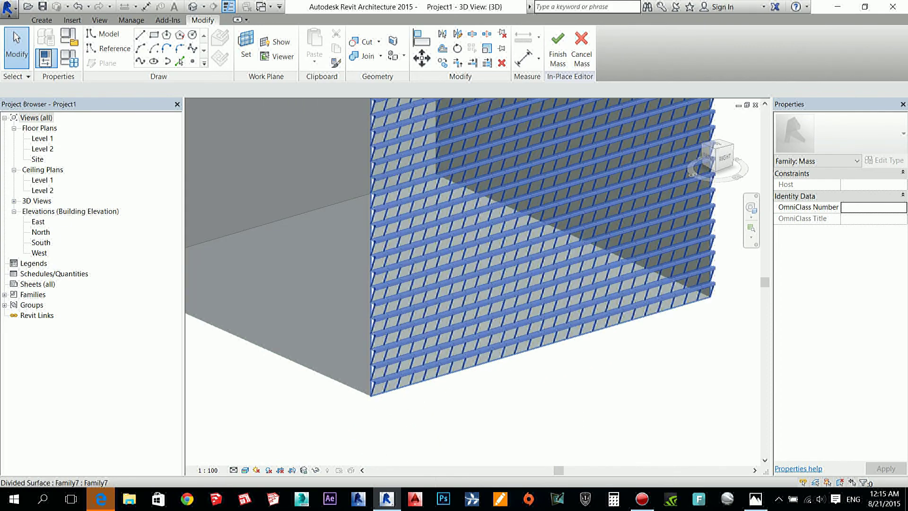
scroll(404, 381, "up", 3)
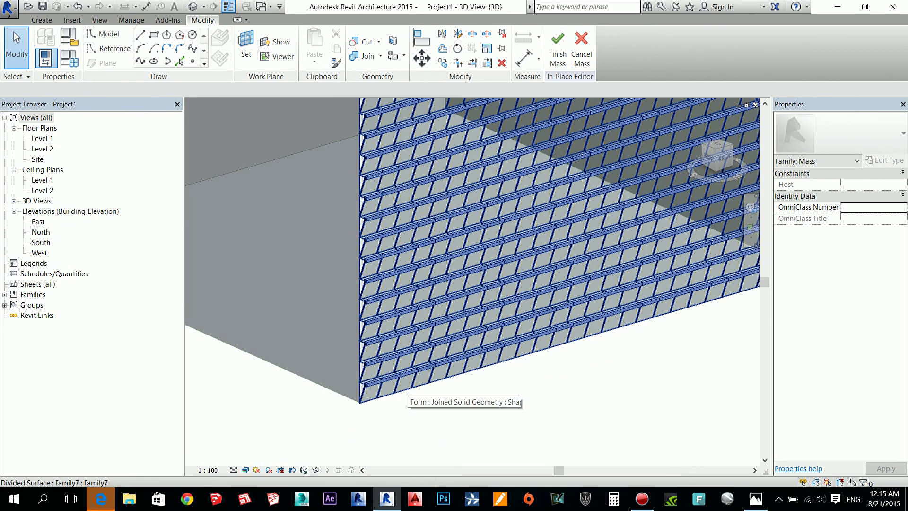
middle_click_drag(406, 381, 245, 423)
scroll(412, 423, "down", 1)
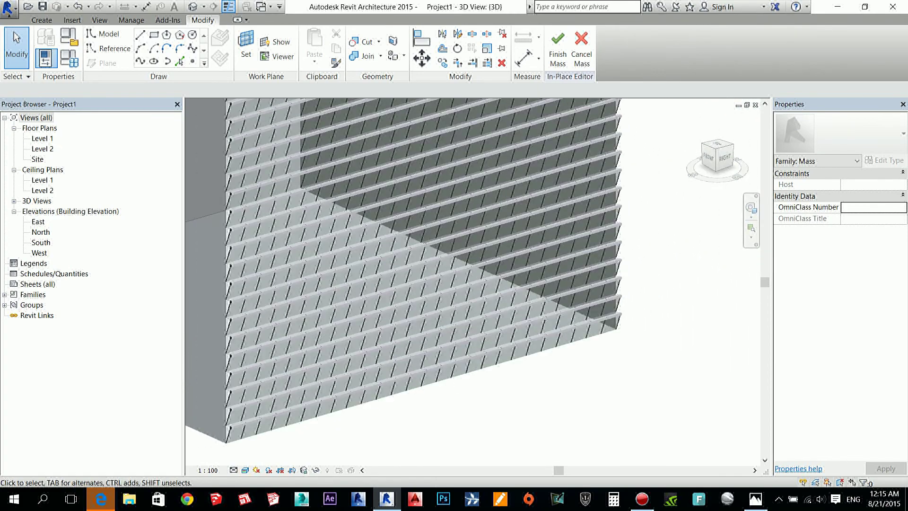
middle_click_drag(412, 423, 564, 378)
middle_click_drag(564, 340, 550, 357)
scroll(498, 400, "down", 2)
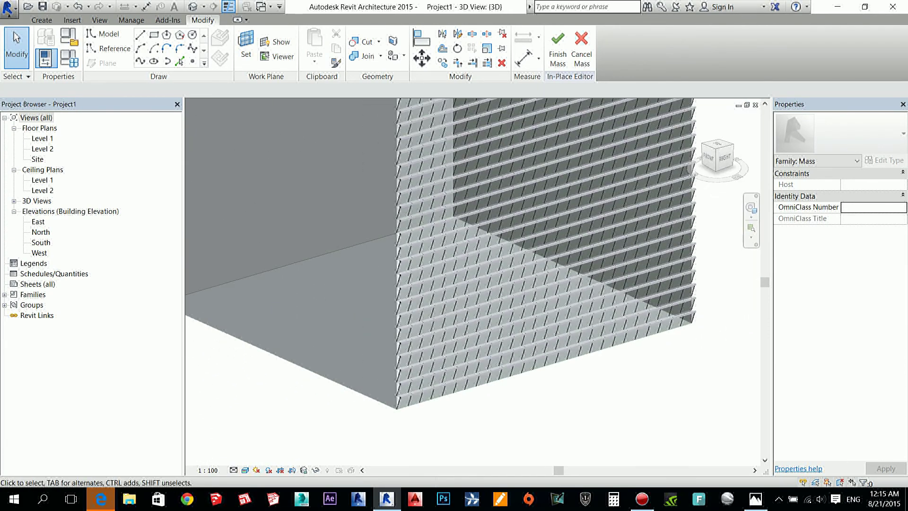
left_click(350, 388)
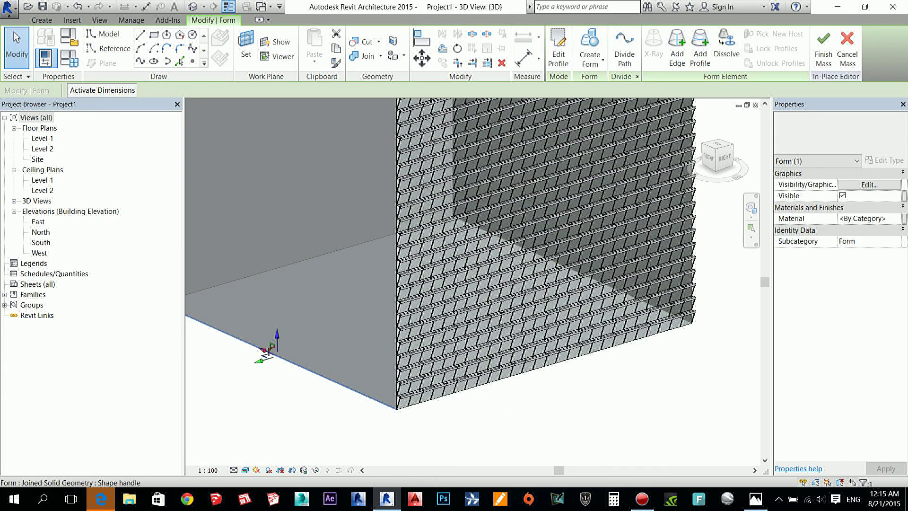
scroll(428, 438, "down", 2)
key("Escape")
key("Escape")
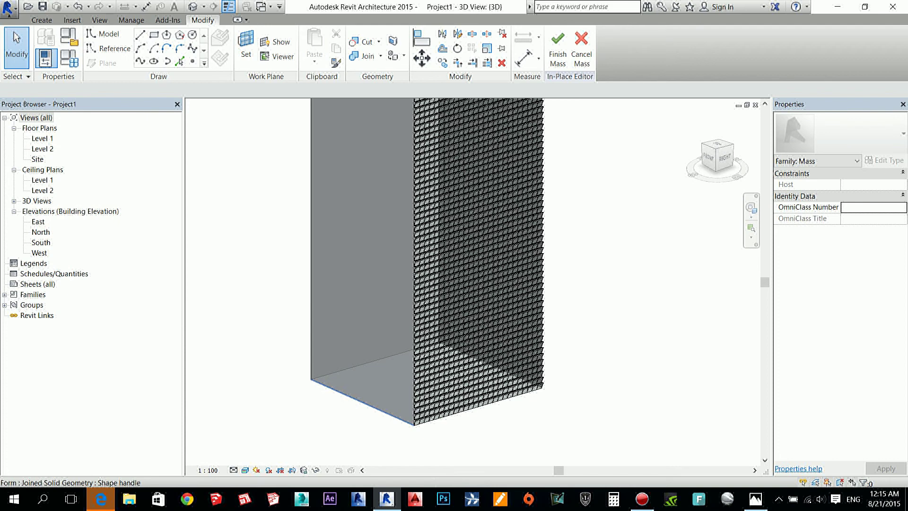
left_click(373, 405)
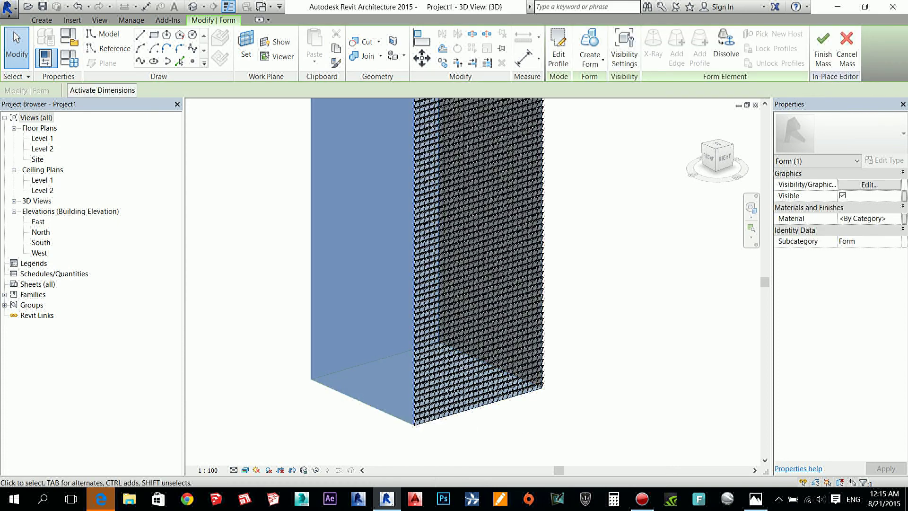
key("Escape")
- Examine the stepped upper part of the tower and the panelled face below it, including the panels along its top edge up close
middle_click_drag(426, 265, 388, 327)
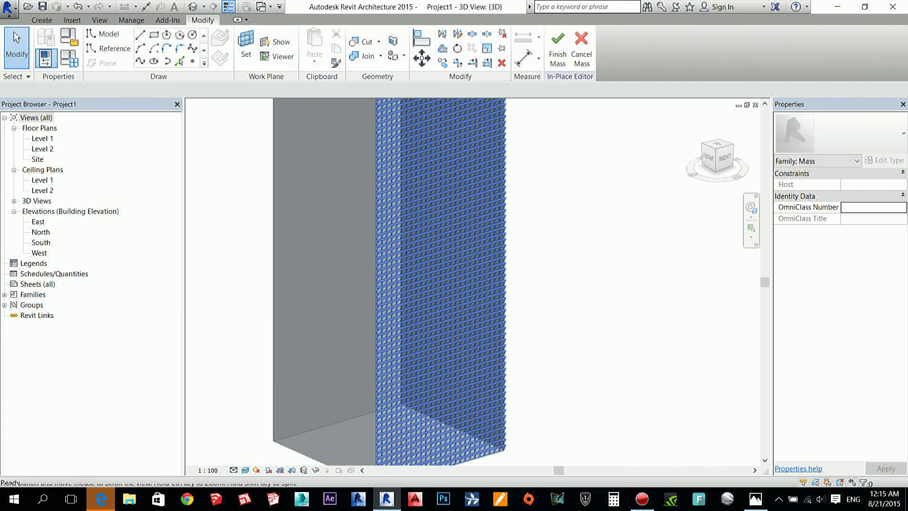
middle_click_drag(426, 237, 412, 426)
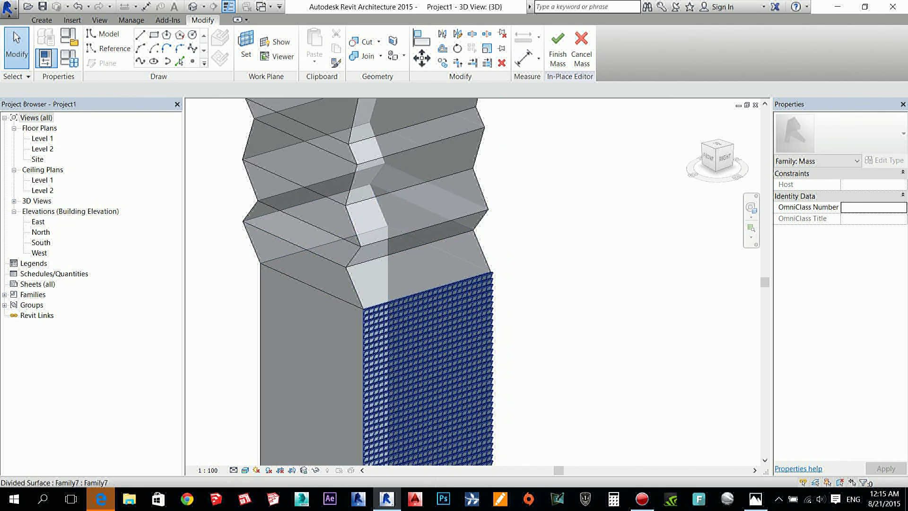
scroll(391, 344, "up", 2)
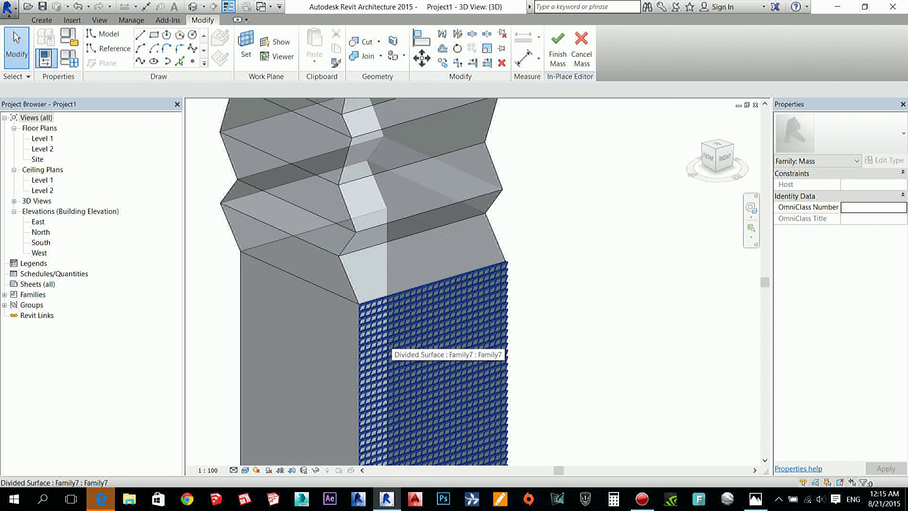
scroll(305, 308, "down", 1)
middle_click_drag(305, 308, 310, 396)
scroll(311, 396, "down", 2)
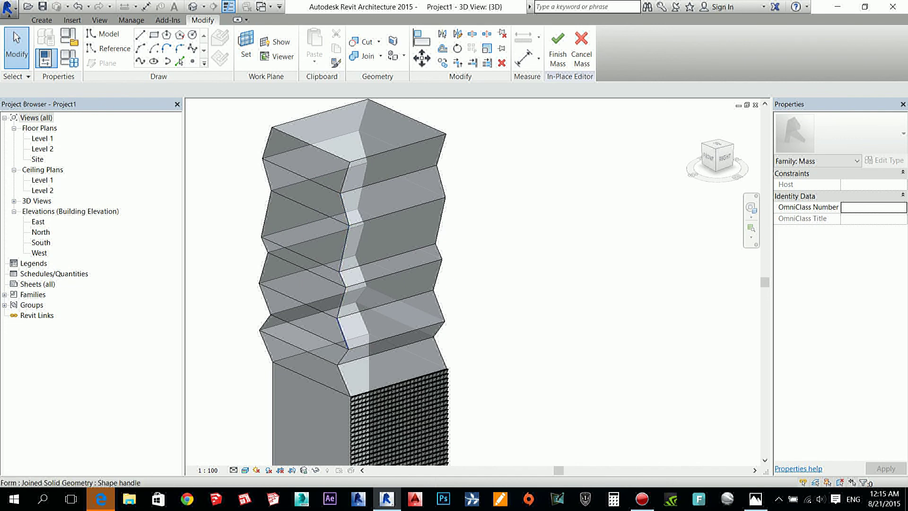
left_click(343, 357)
middle_click_drag(343, 357, 325, 96)
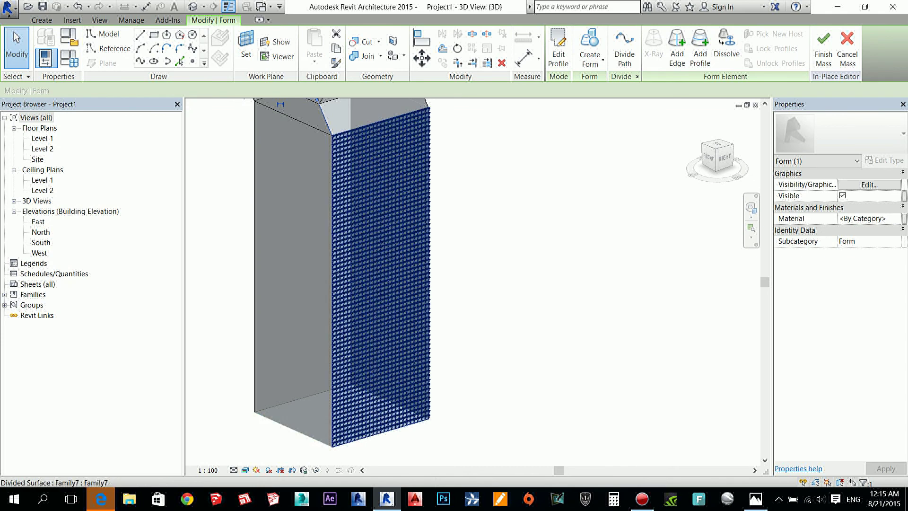
middle_click_drag(379, 284, 390, 421)
middle_click_drag(359, 265, 433, 159)
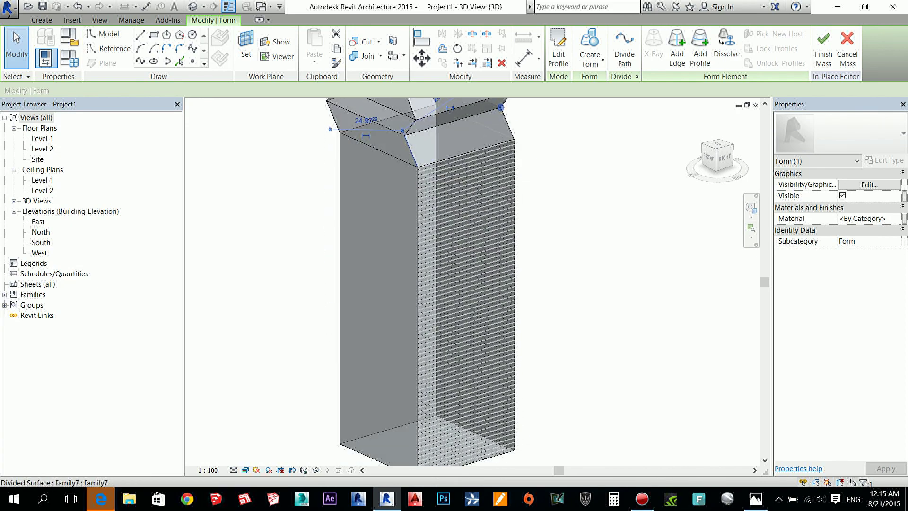
scroll(465, 172, "up", 5)
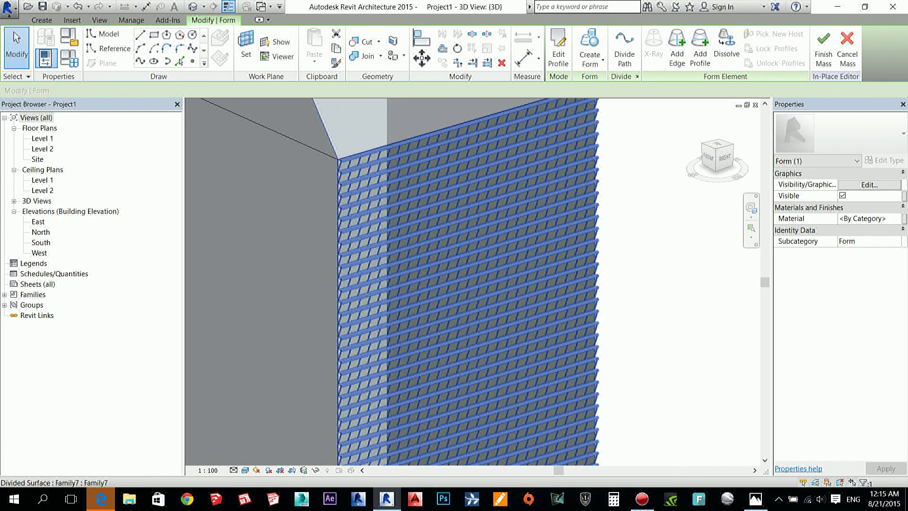
middle_click_drag(465, 171, 472, 246)
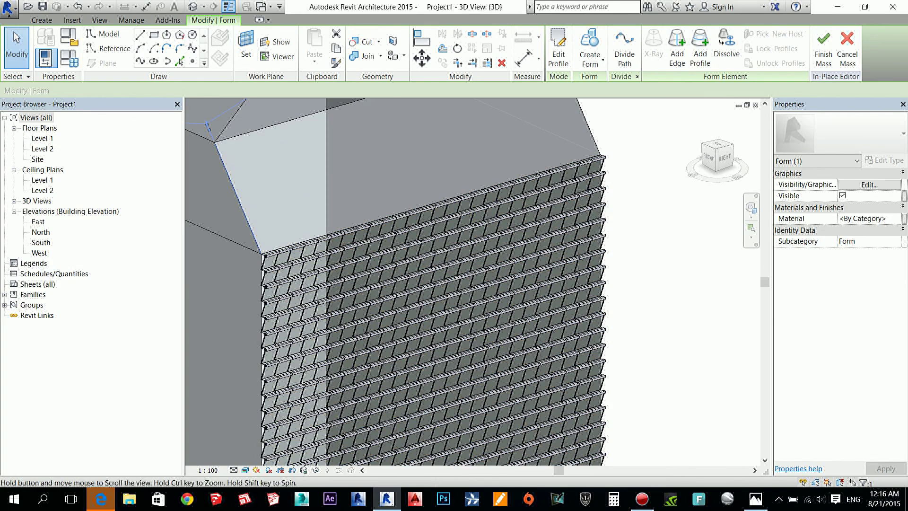
scroll(552, 164, "up", 1)
scroll(587, 161, "up", 3)
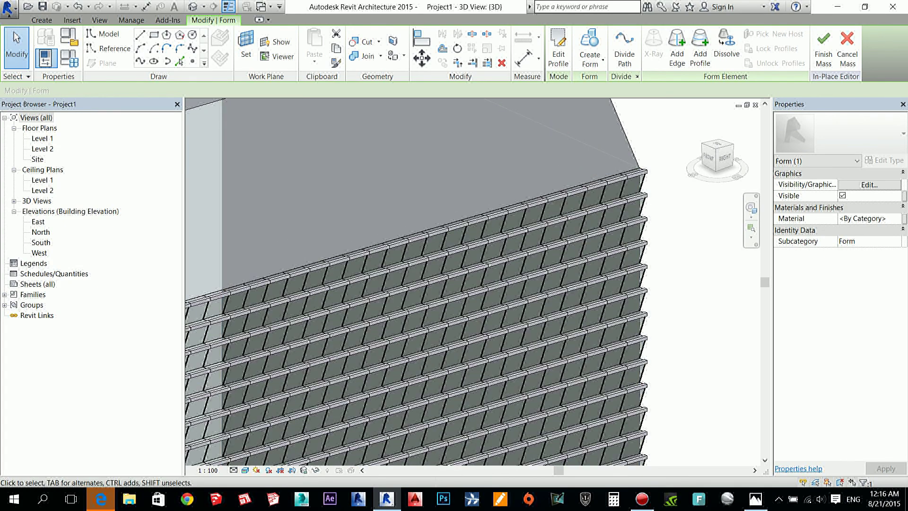
middle_click_drag(395, 381, 536, 313)
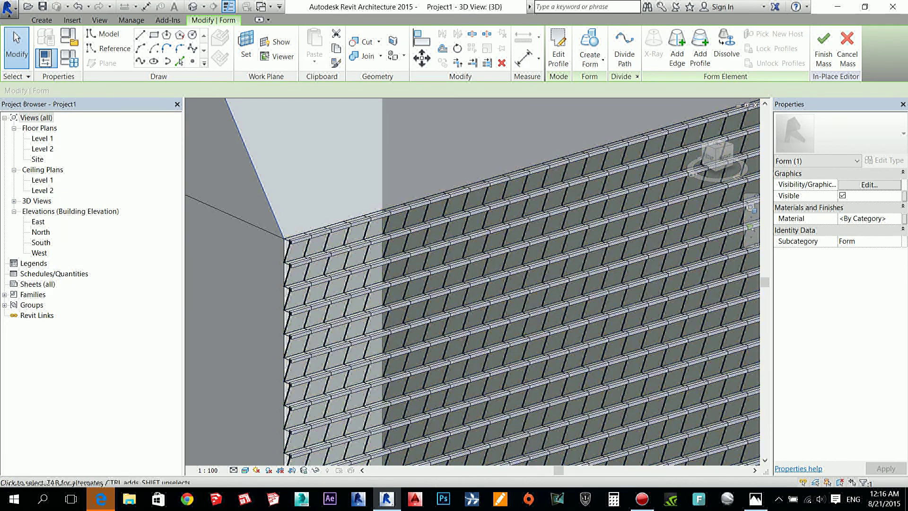
middle_click_drag(531, 371, 485, 362)
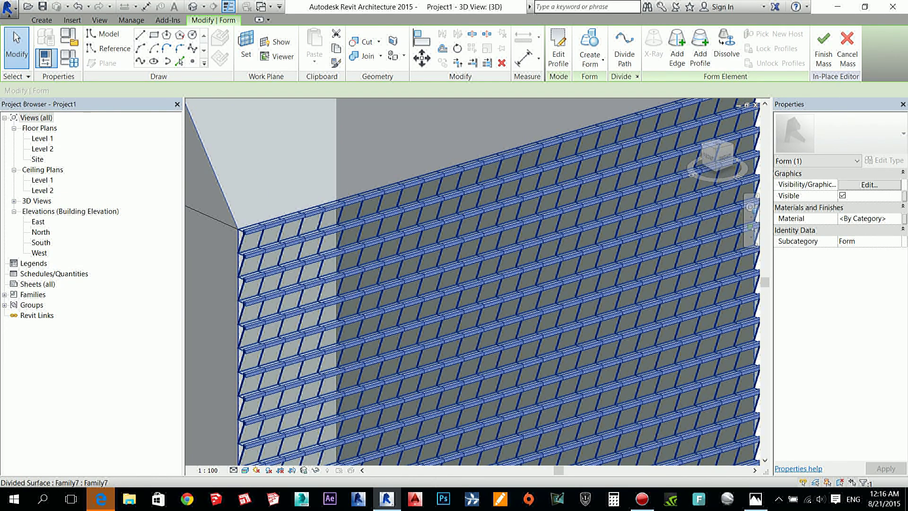
- Switch to the Photos app to show the Revit Highrise Building Tutorial title image
mouse_move(756, 499)
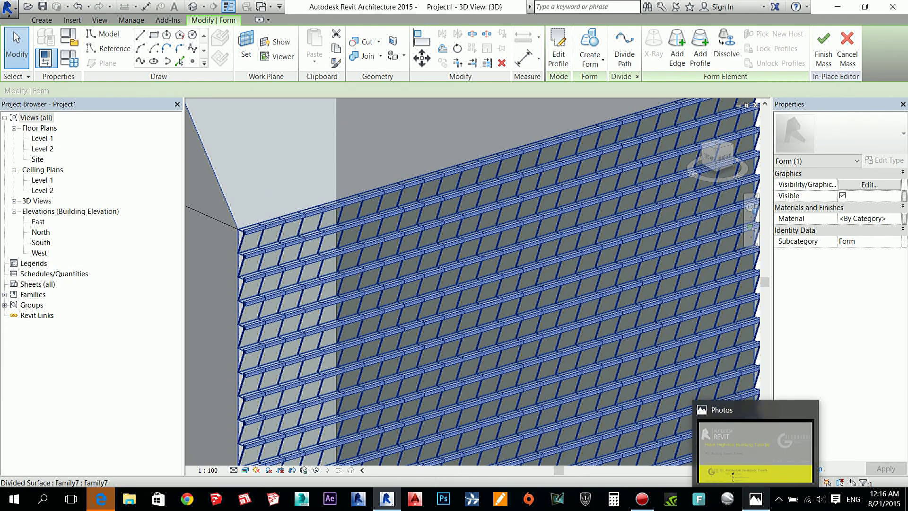
left_click(756, 499)
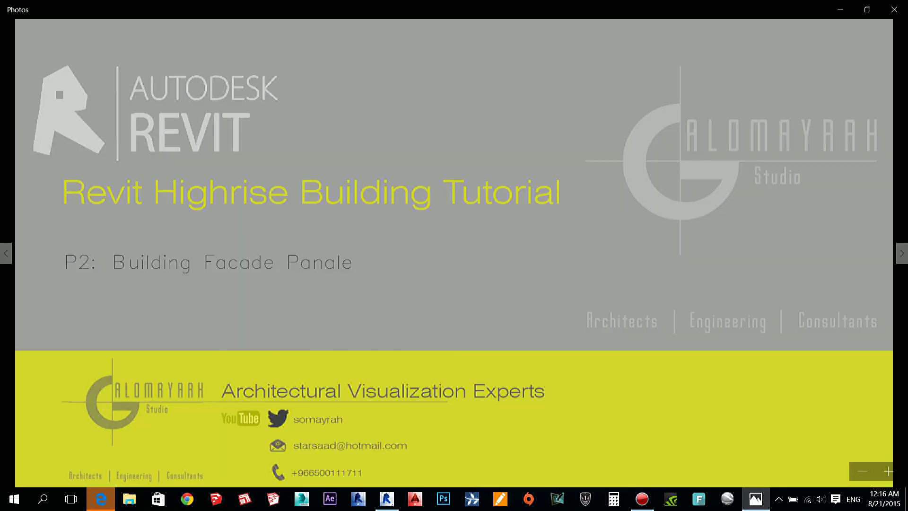